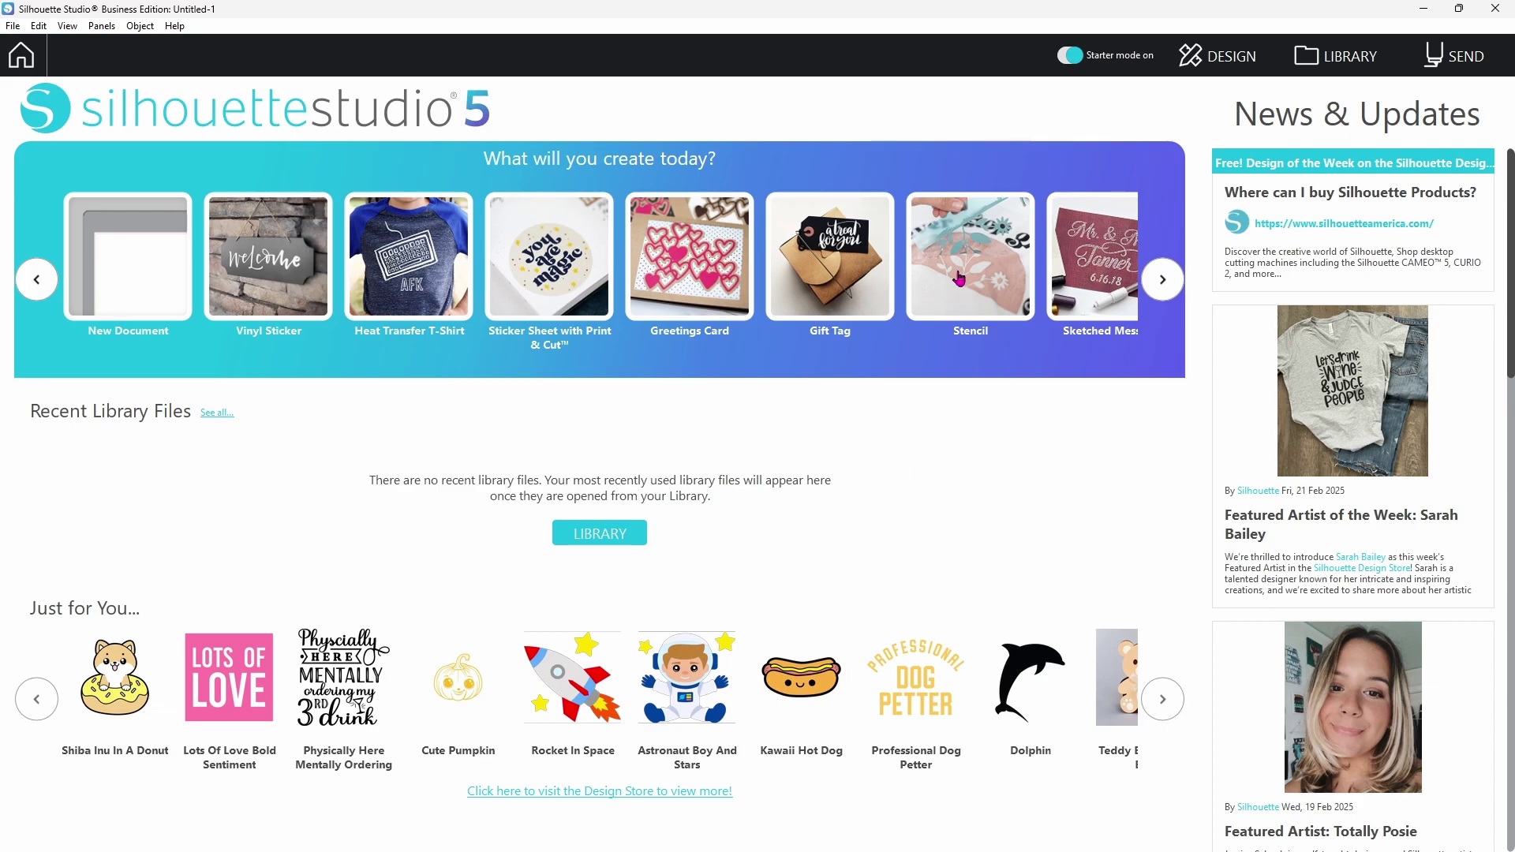
Open the design workspace and show Page Setup with CAMEO 5 and Letter 8.5 × 11 in portrait media.
click(1233, 66)
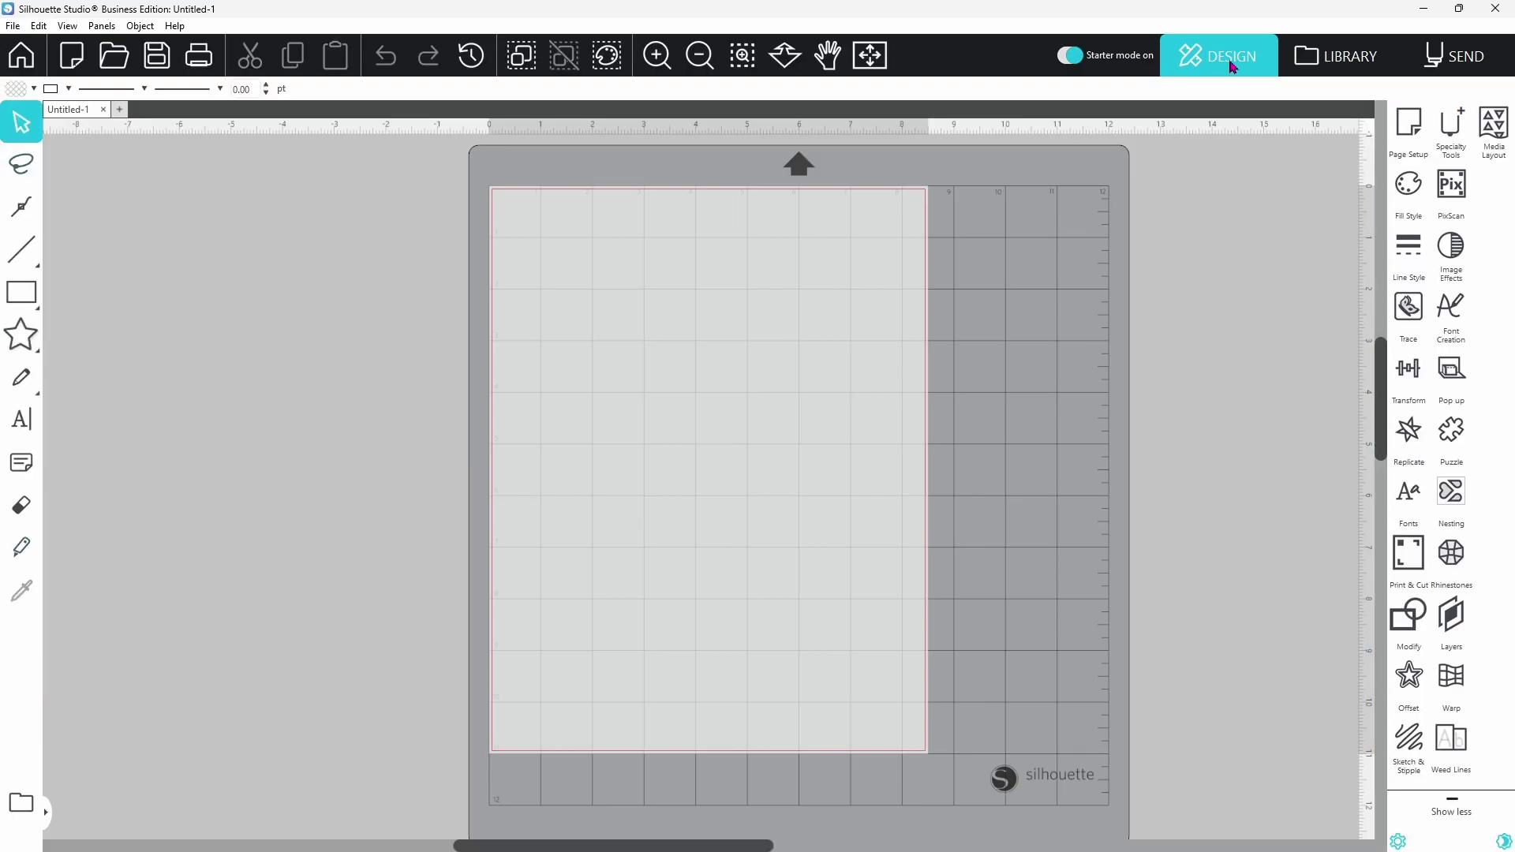
click(1070, 55)
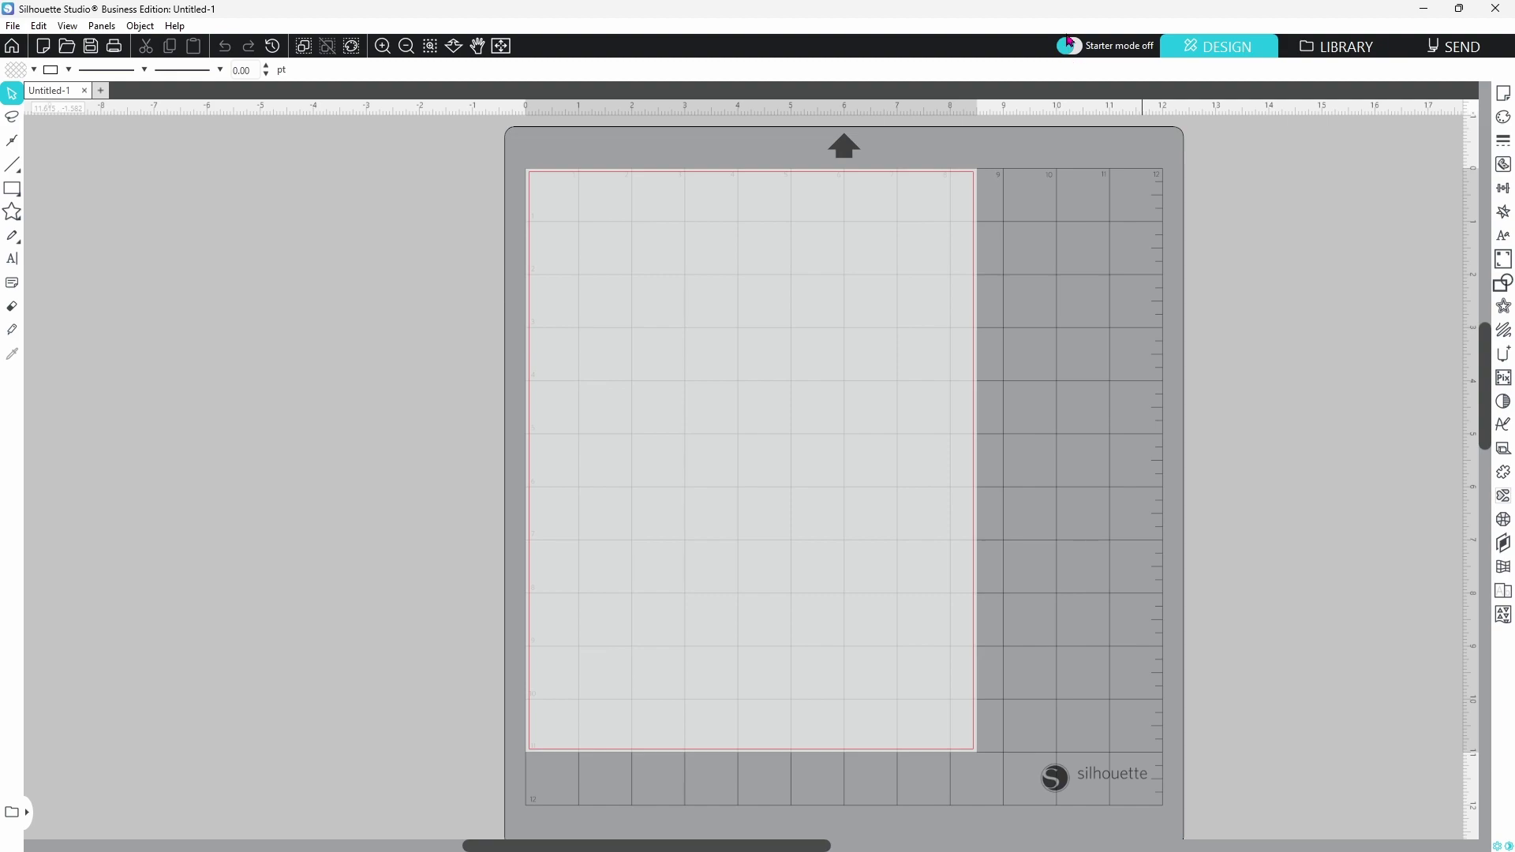
click(1076, 48)
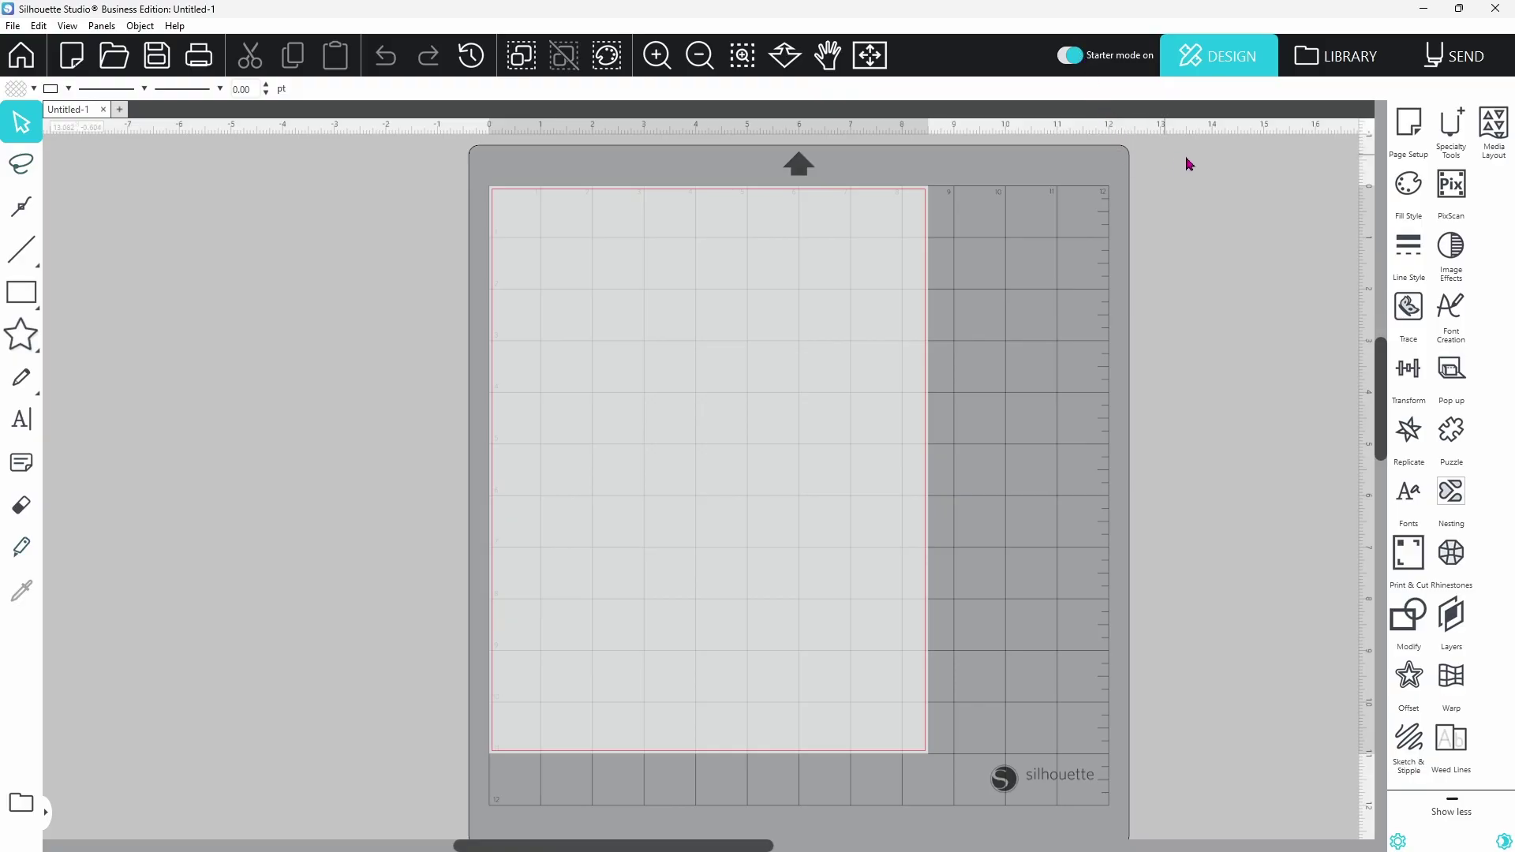
click(1410, 132)
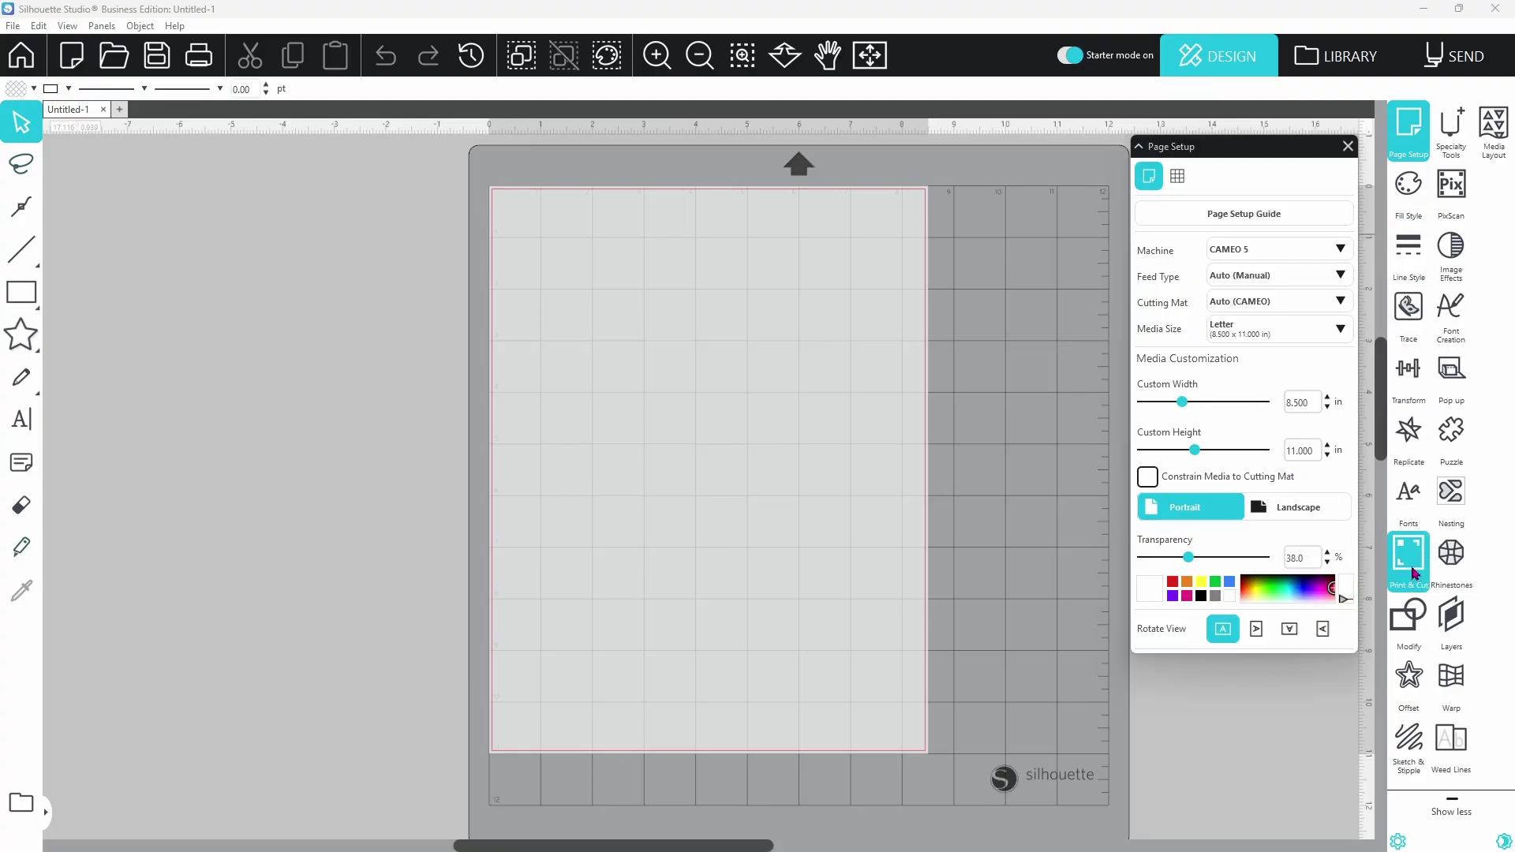
Enable Print & Cut registration marks (length 0.787, thickness 0.020, inset 0.625 in).
click(1414, 574)
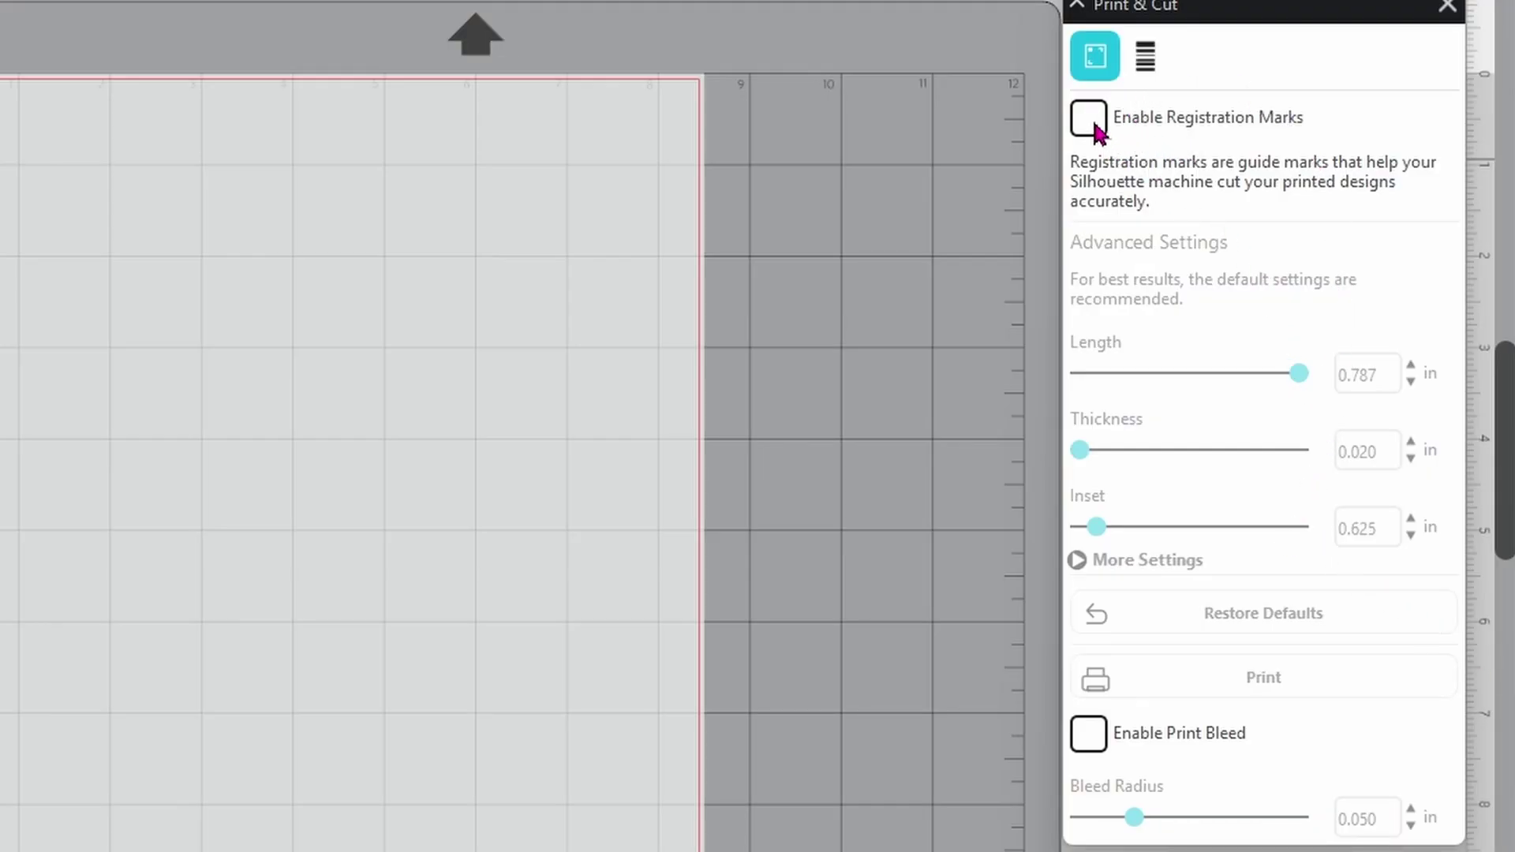
click(1096, 126)
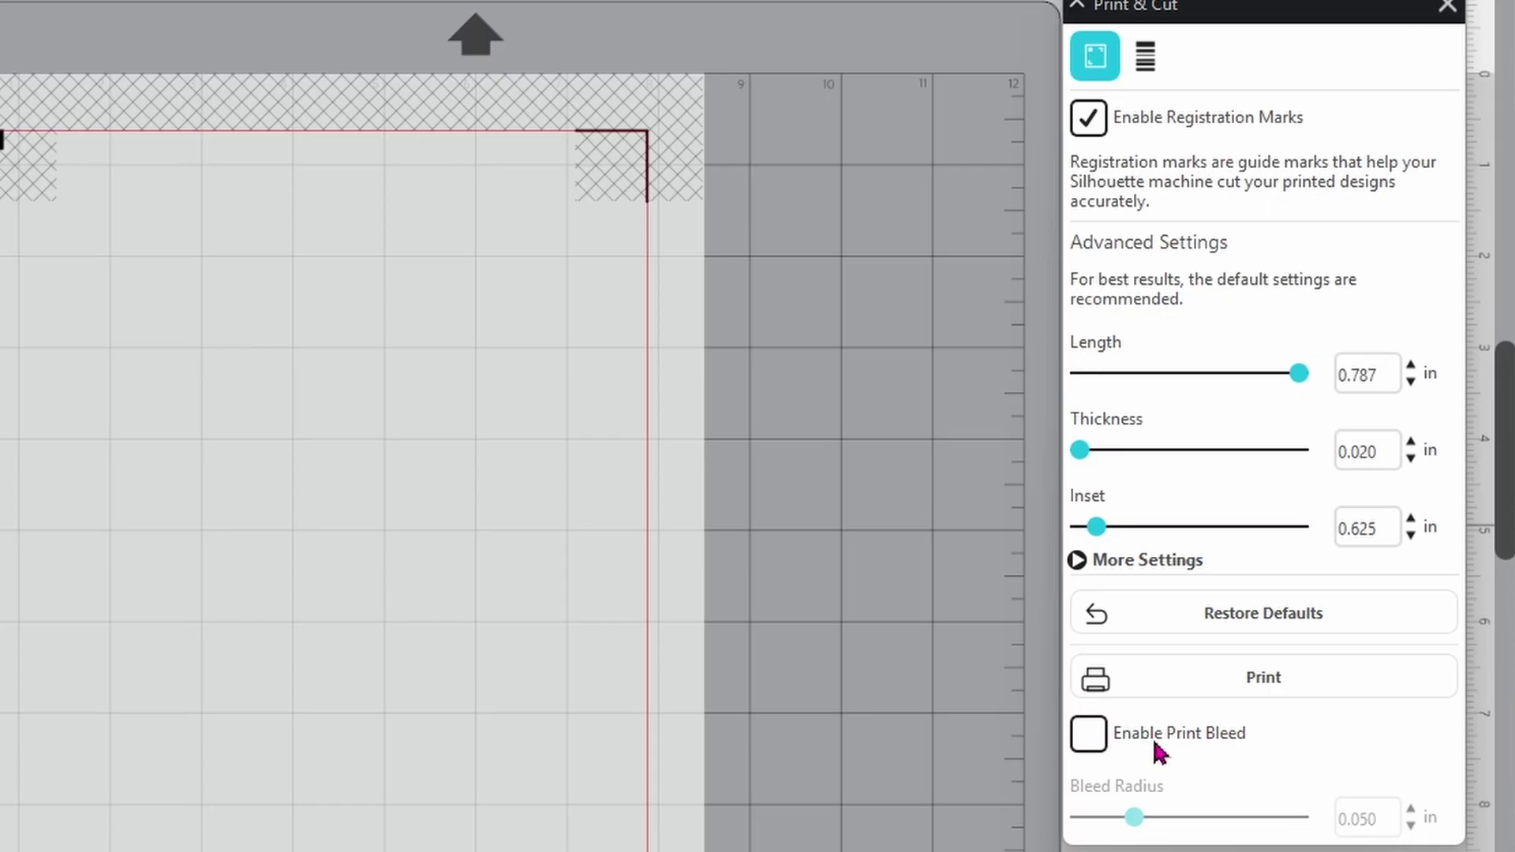
click(1097, 747)
click(1095, 745)
click(1146, 64)
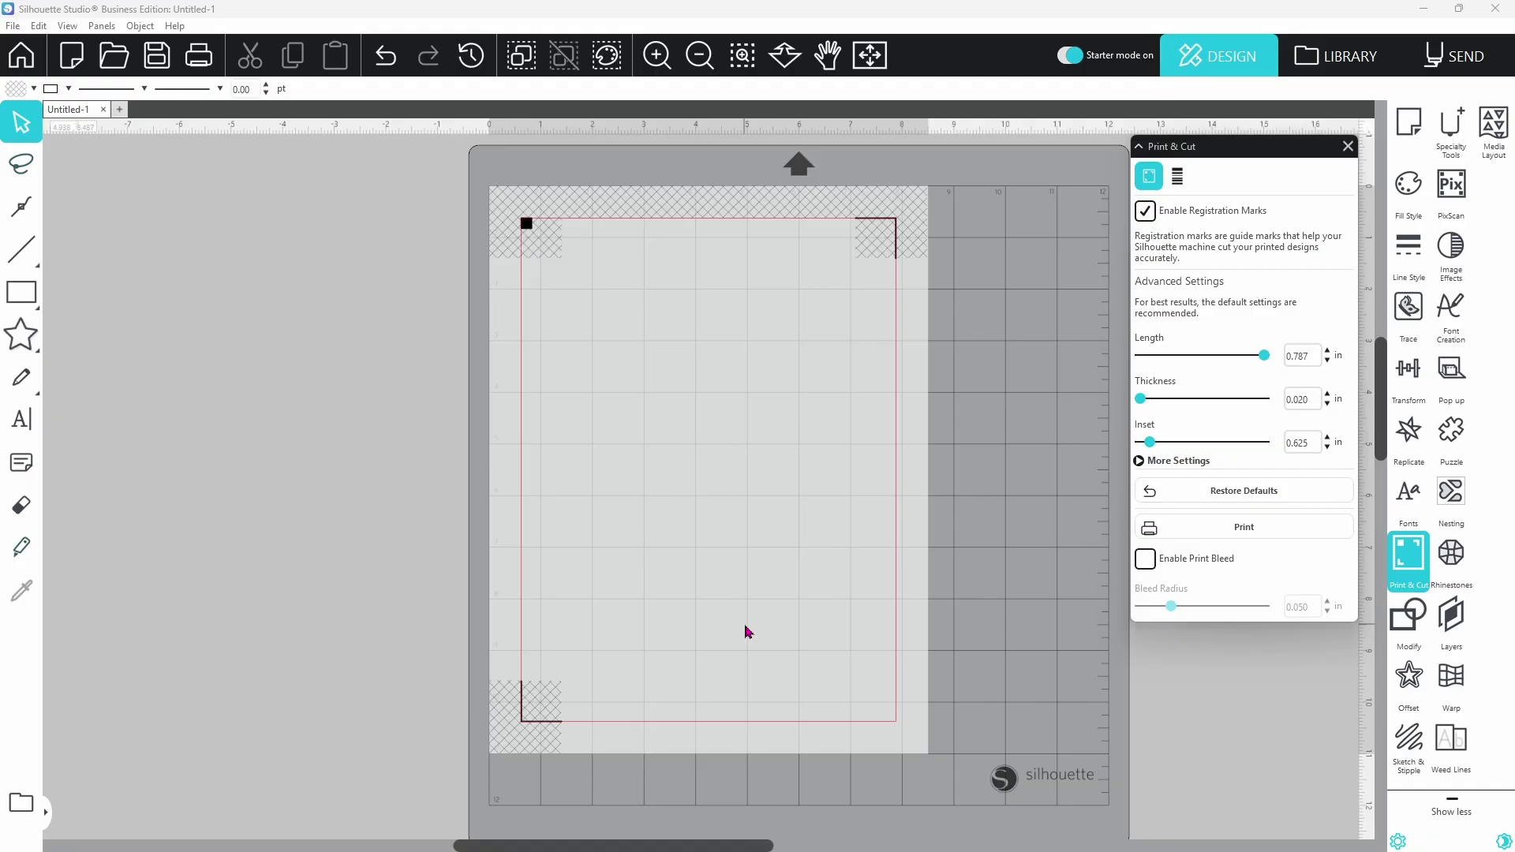
Close Print & Cut and merge the Easter bunny name-frame PNG into the design.
key(Escape)
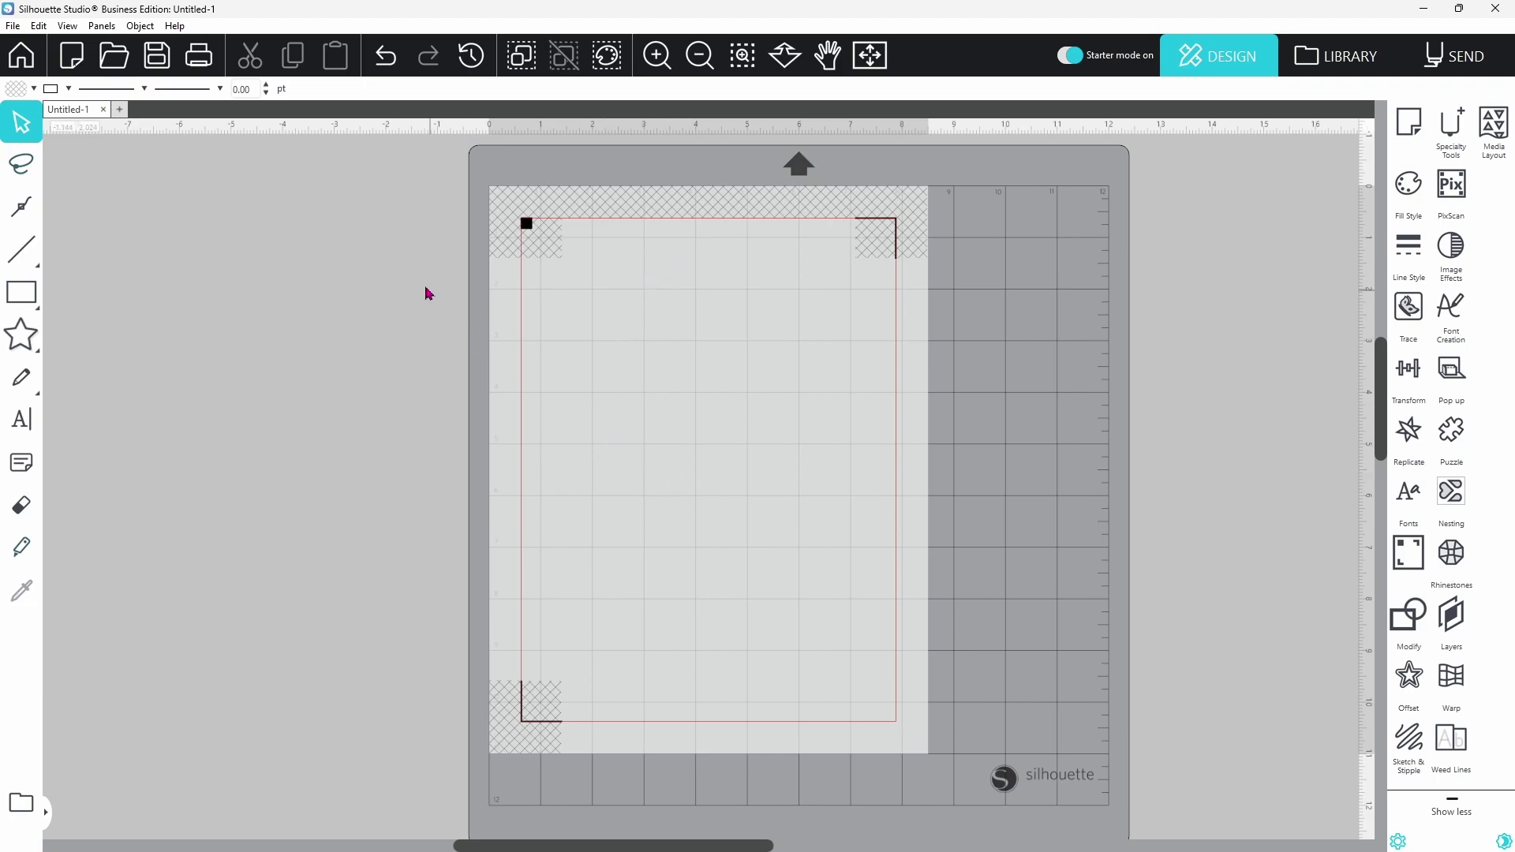
click(14, 26)
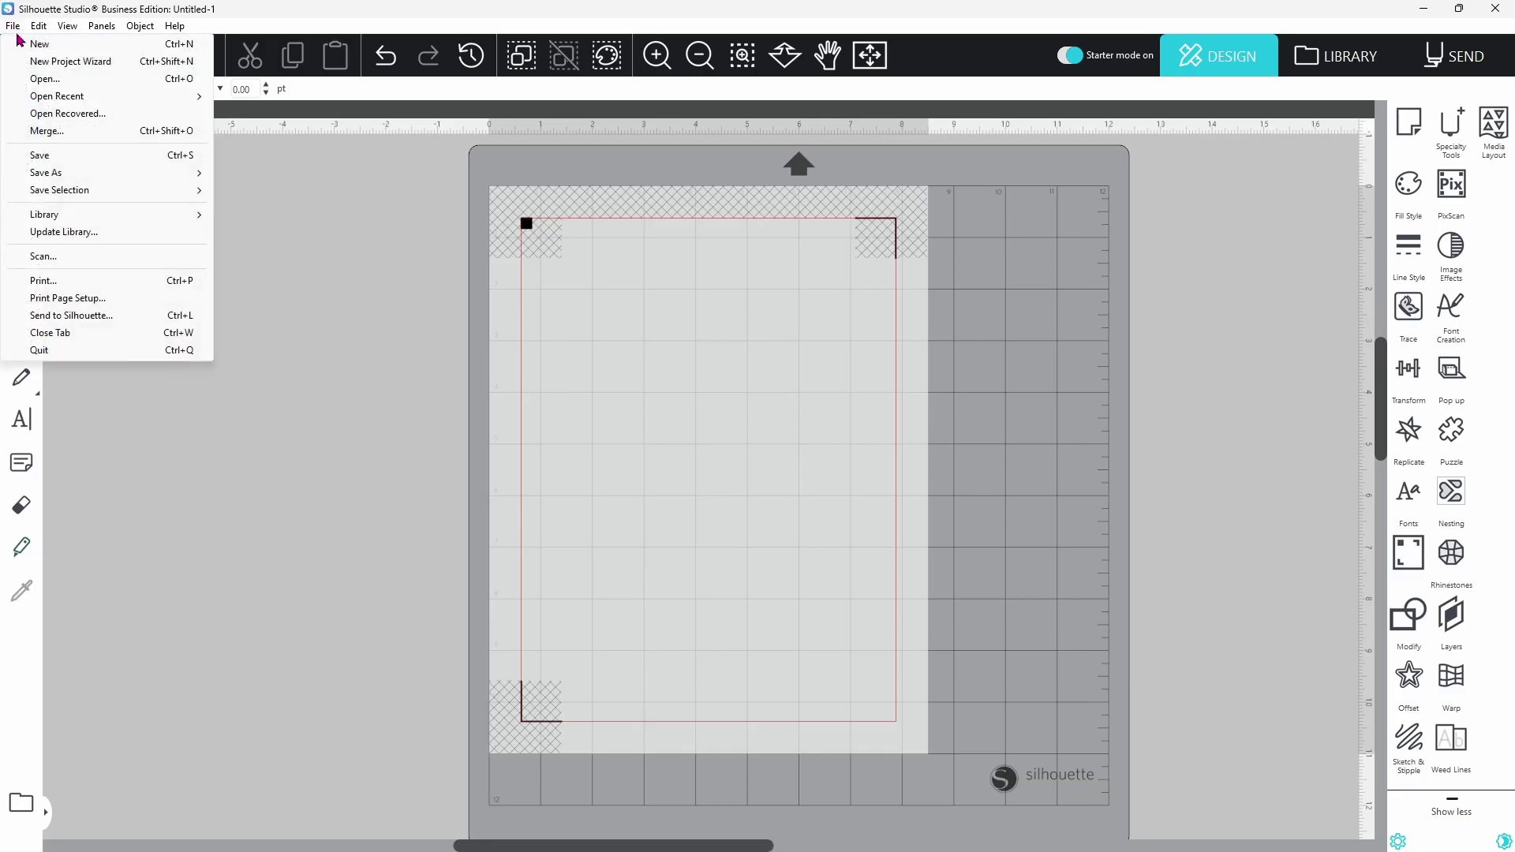
mouse_move(57, 217)
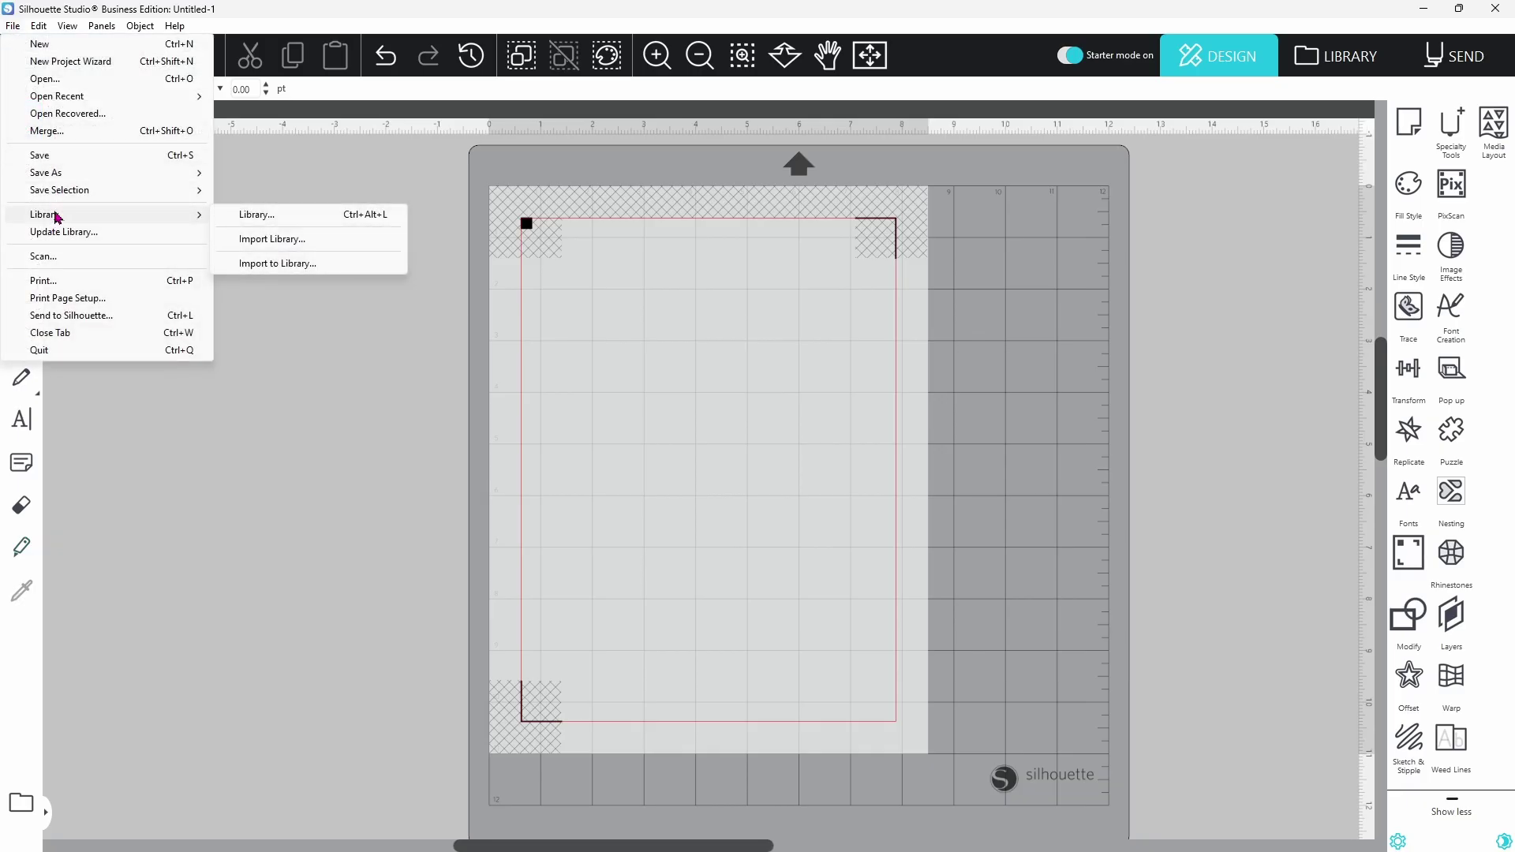
click(51, 135)
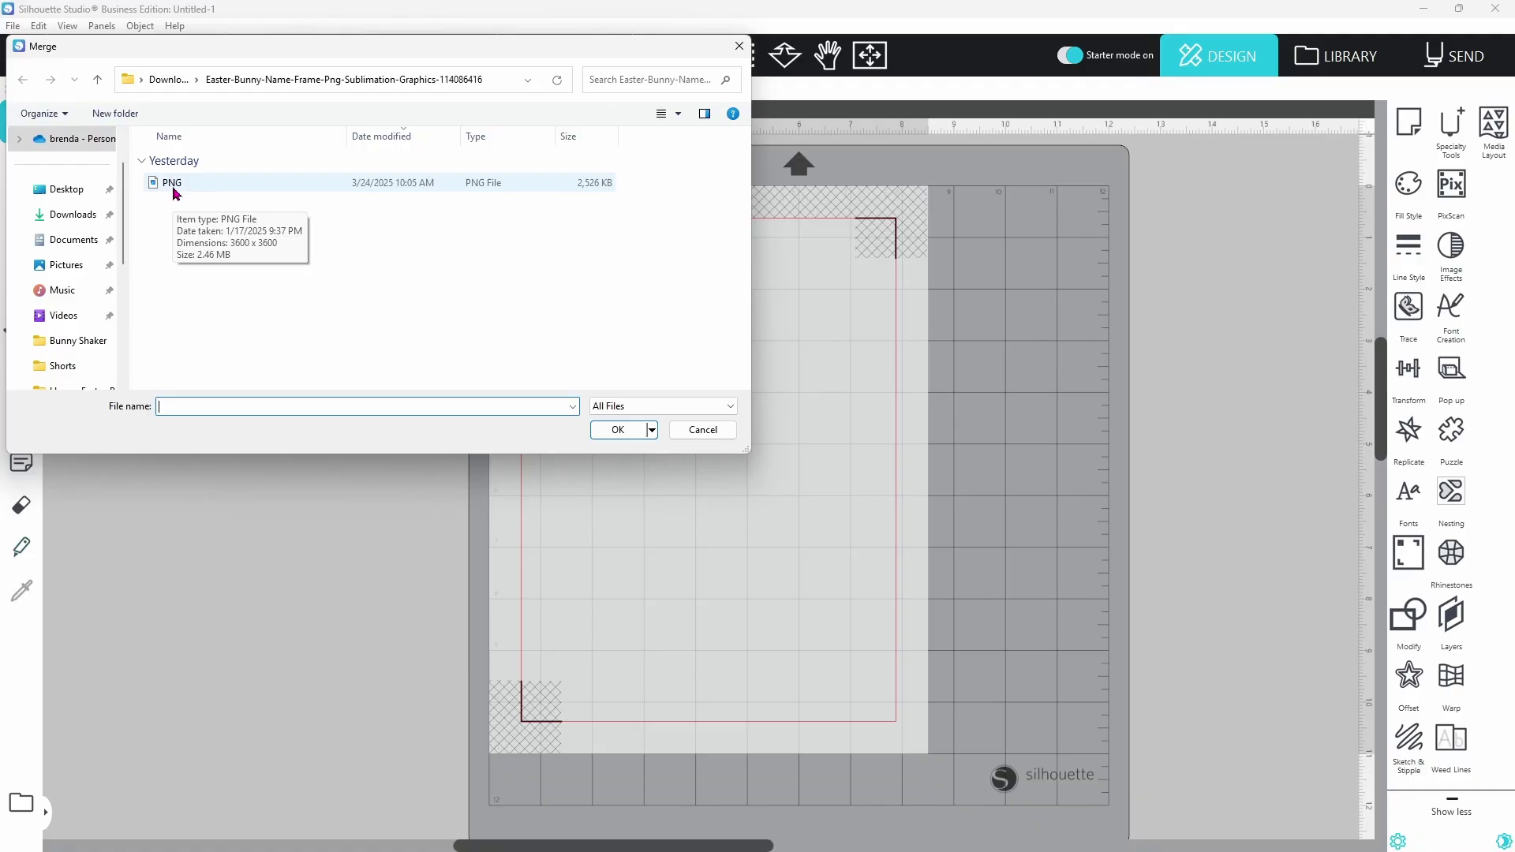
double_click(172, 185)
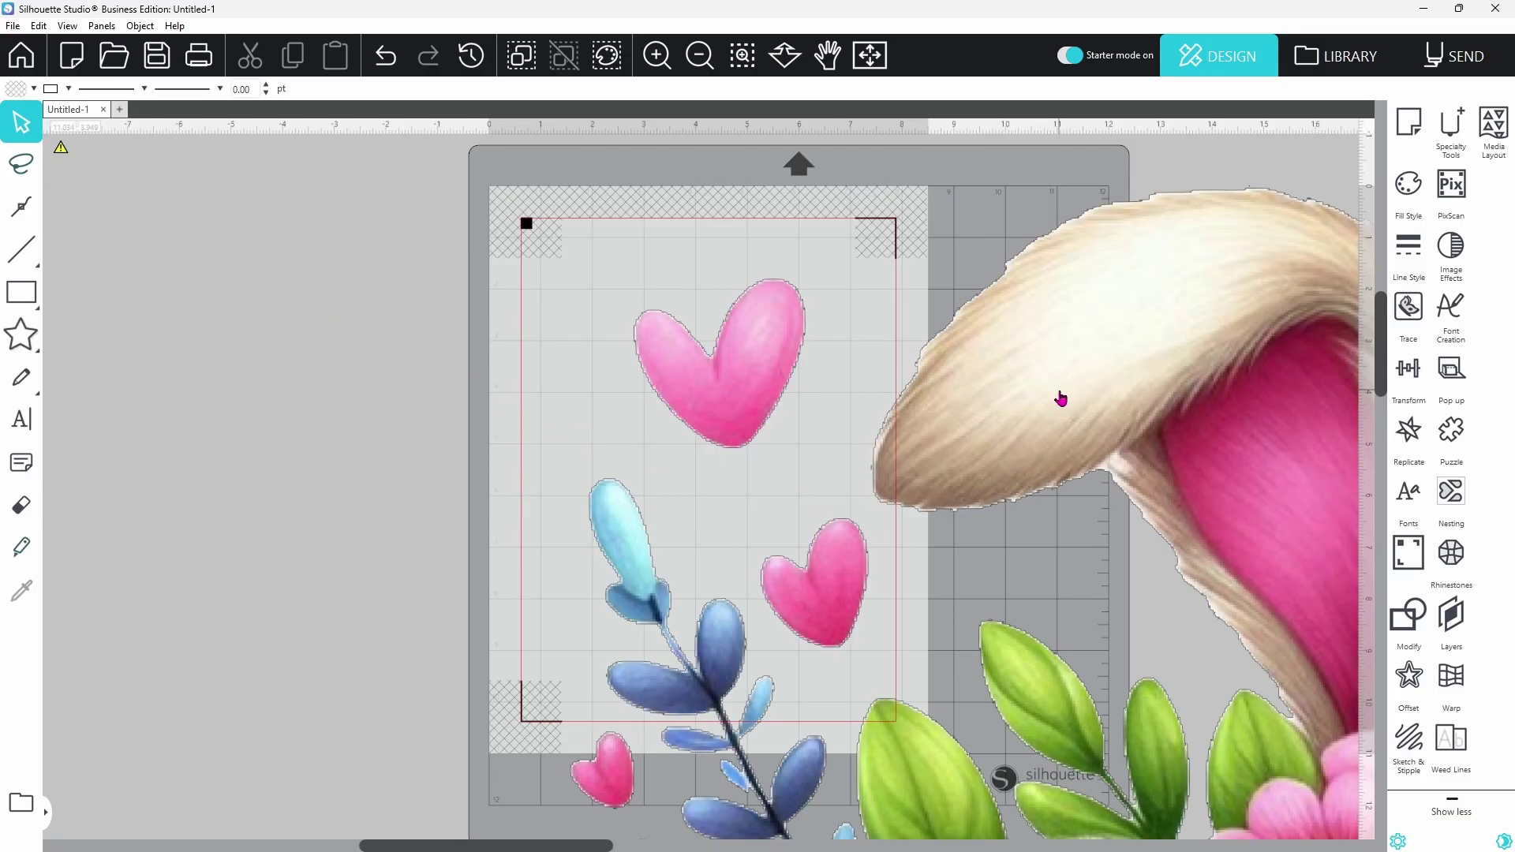
Set the imported bunny artwork's width to 6 inches.
click(1054, 392)
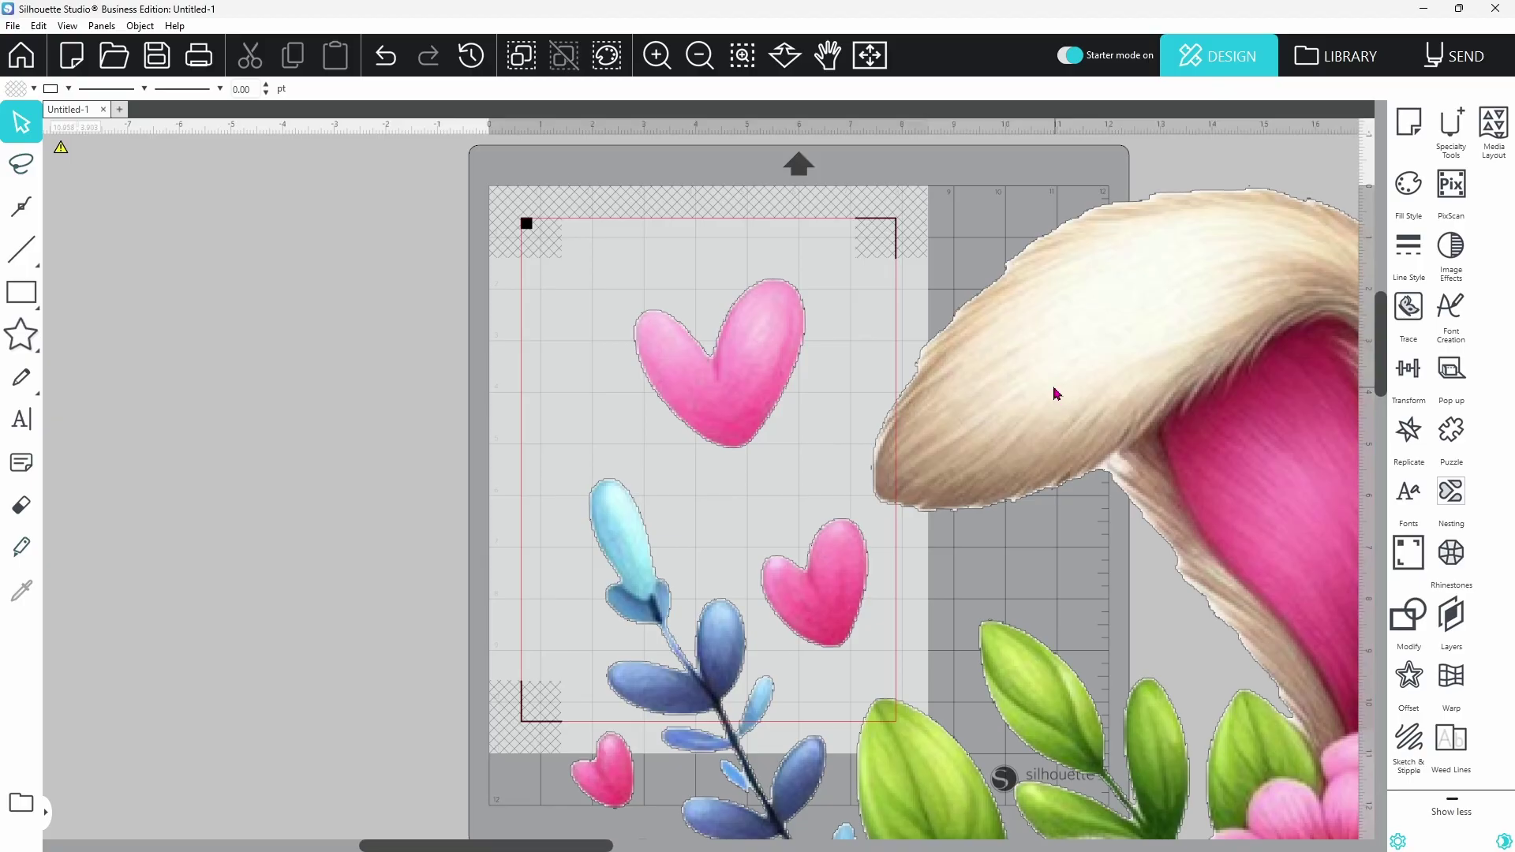
double_click(368, 85)
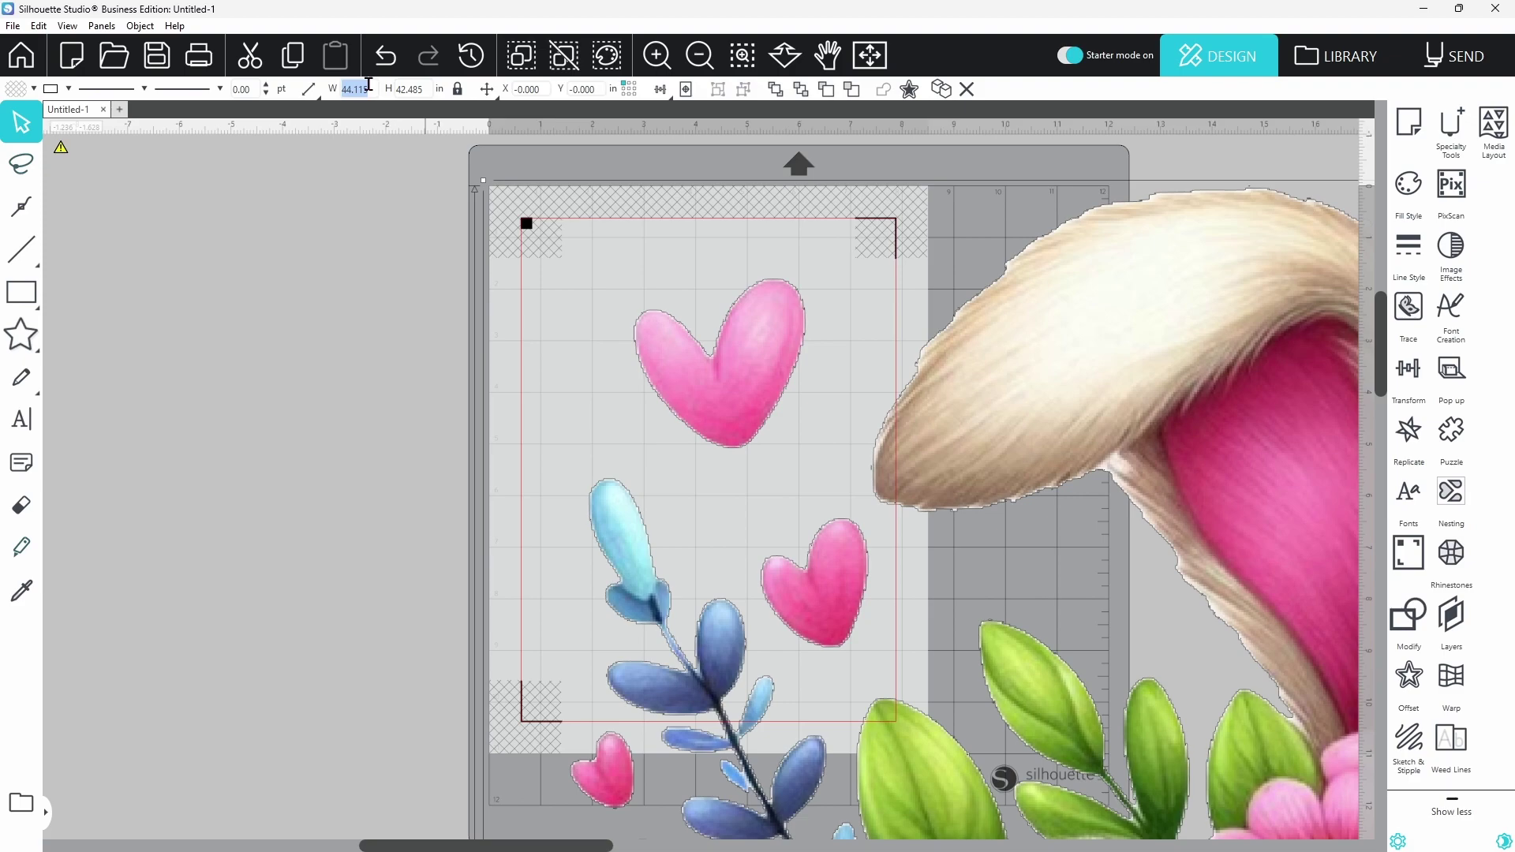
text(6)
key(Return)
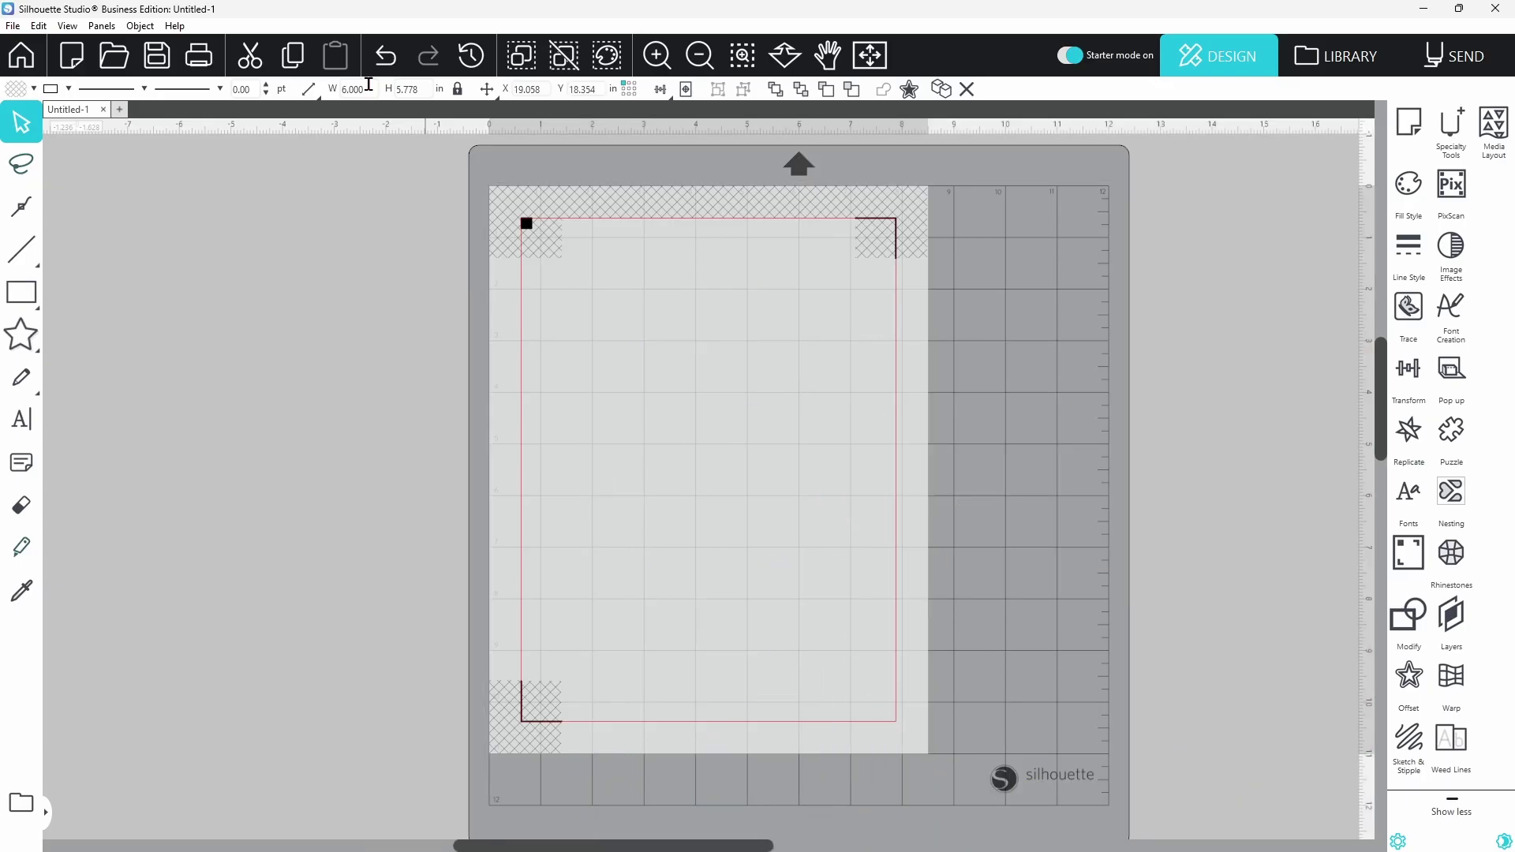
Zoom out and centre the 6.000 × 5.778 in artwork on the Letter page.
click(699, 55)
click(699, 56)
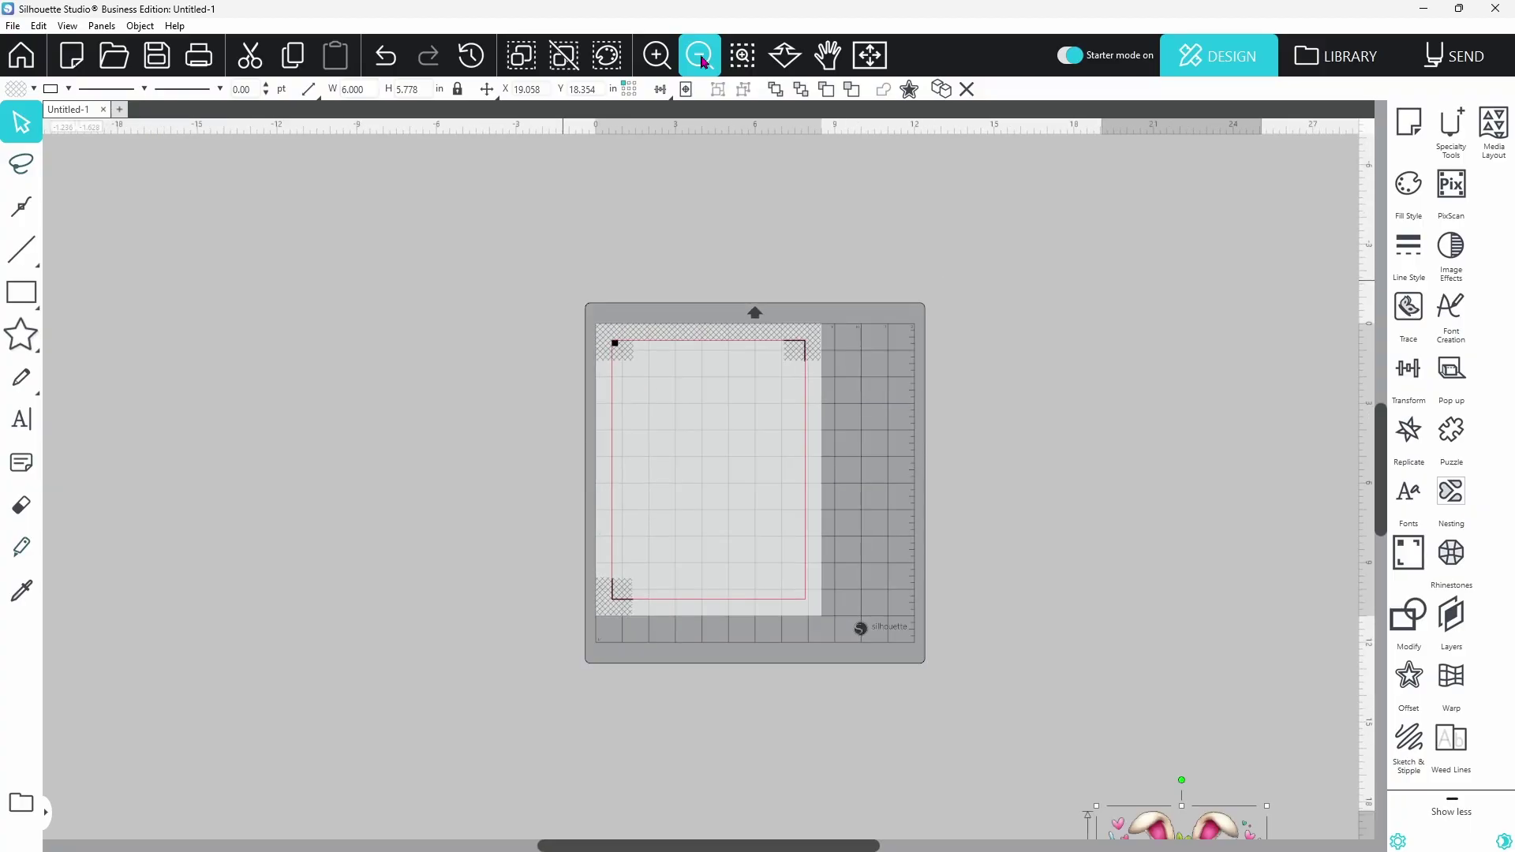
click(699, 55)
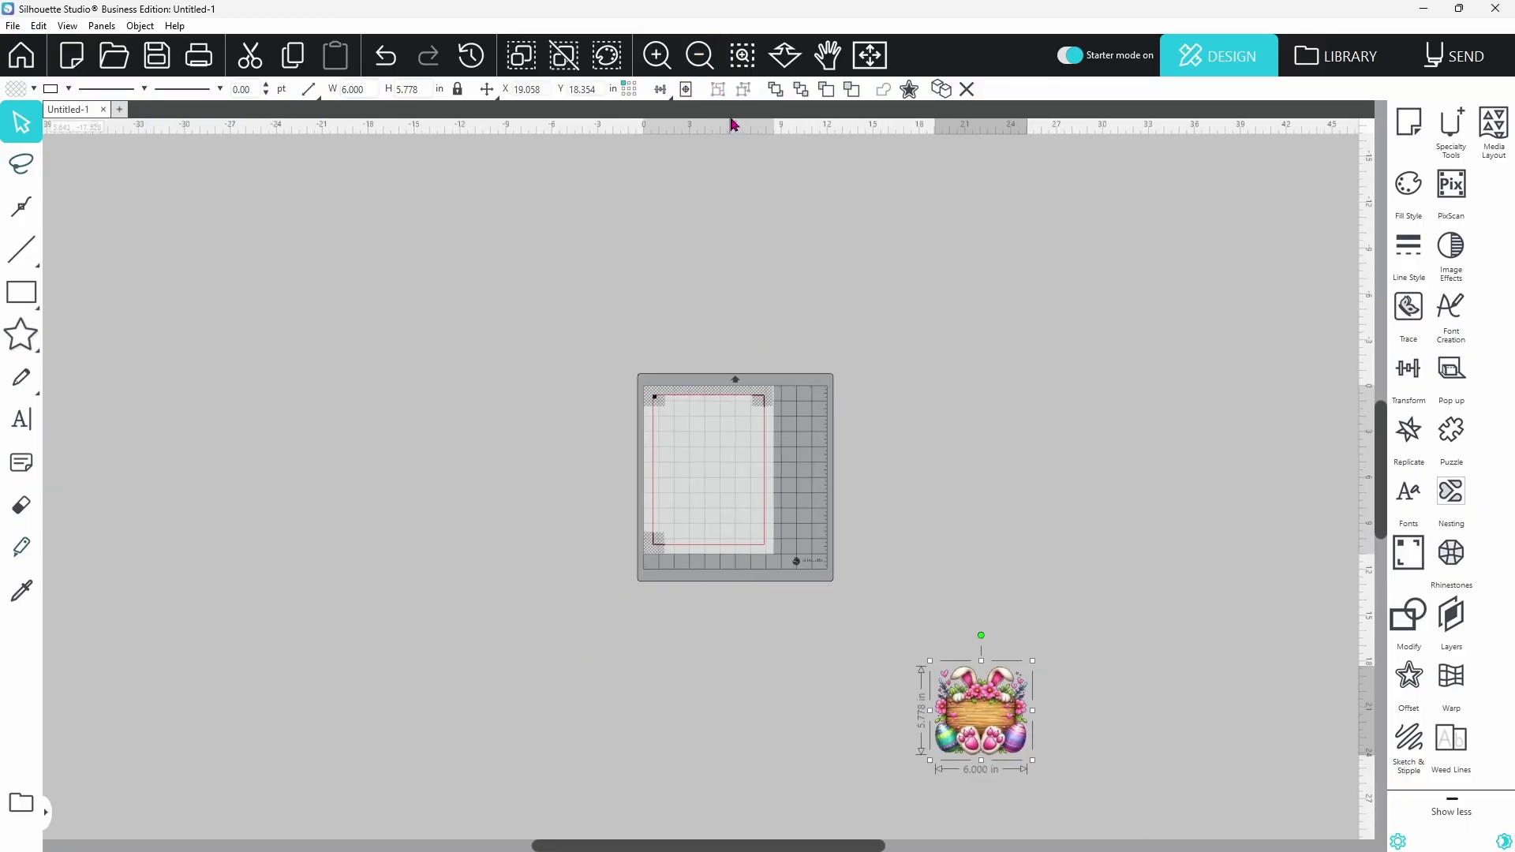
click(687, 91)
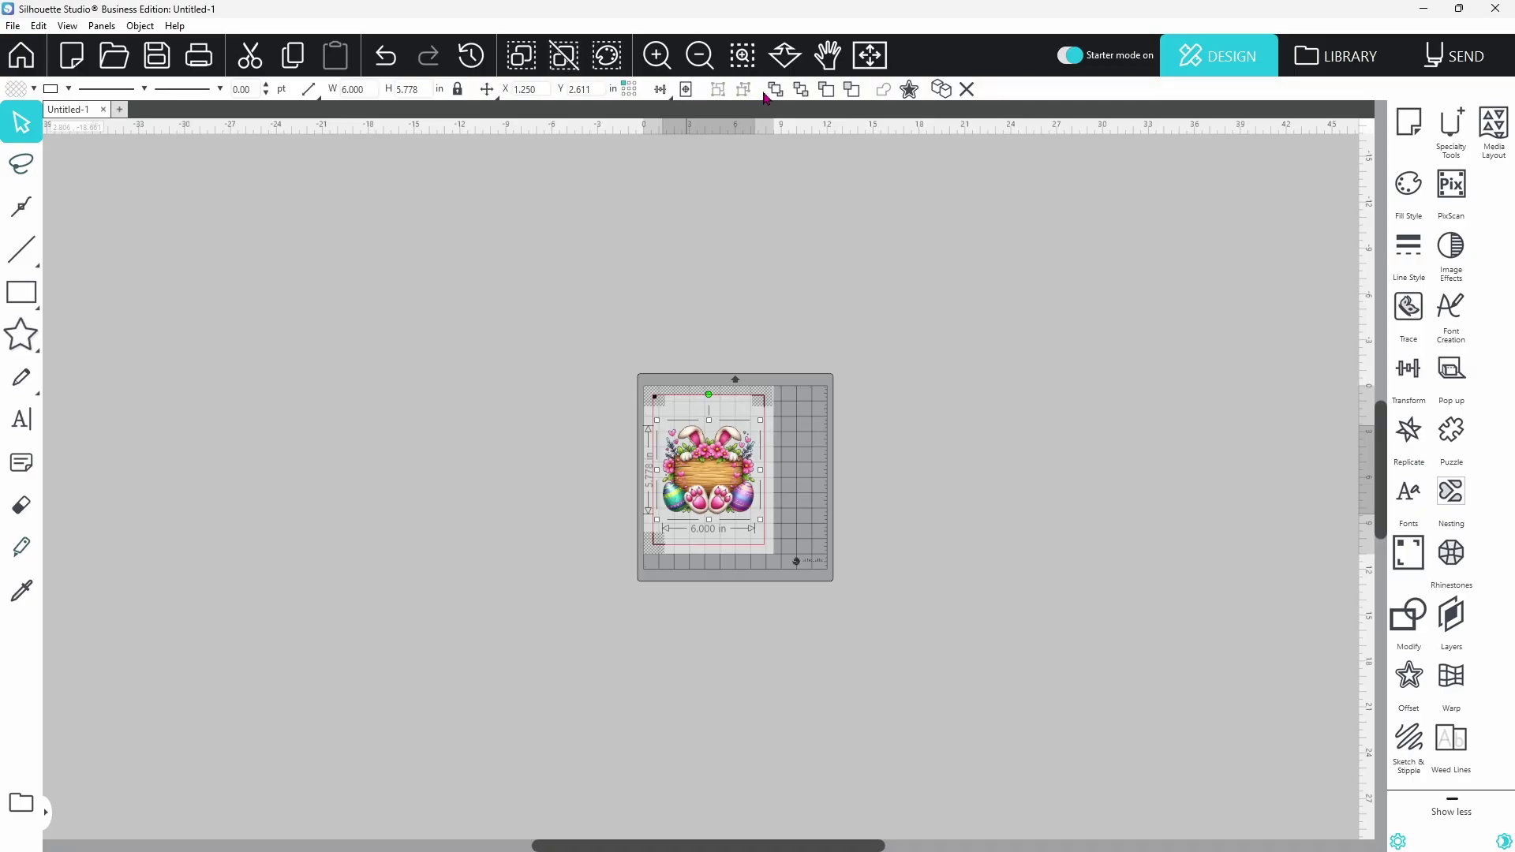
Fit the mat to the window and drag the bunny artwork up to X 1.052, Y 1.450 in.
click(871, 55)
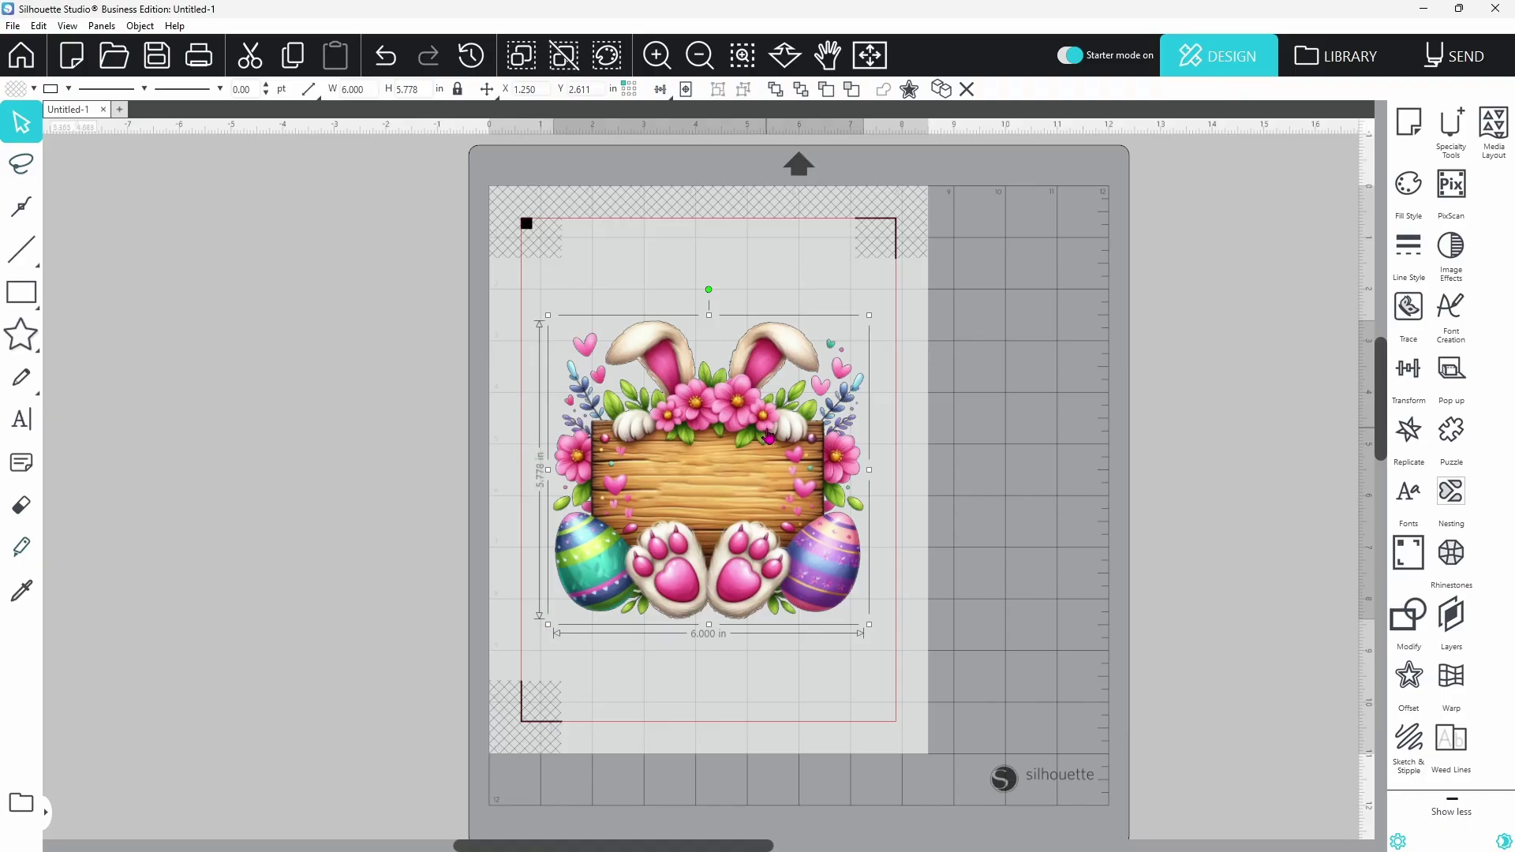
drag(768, 436, 719, 410)
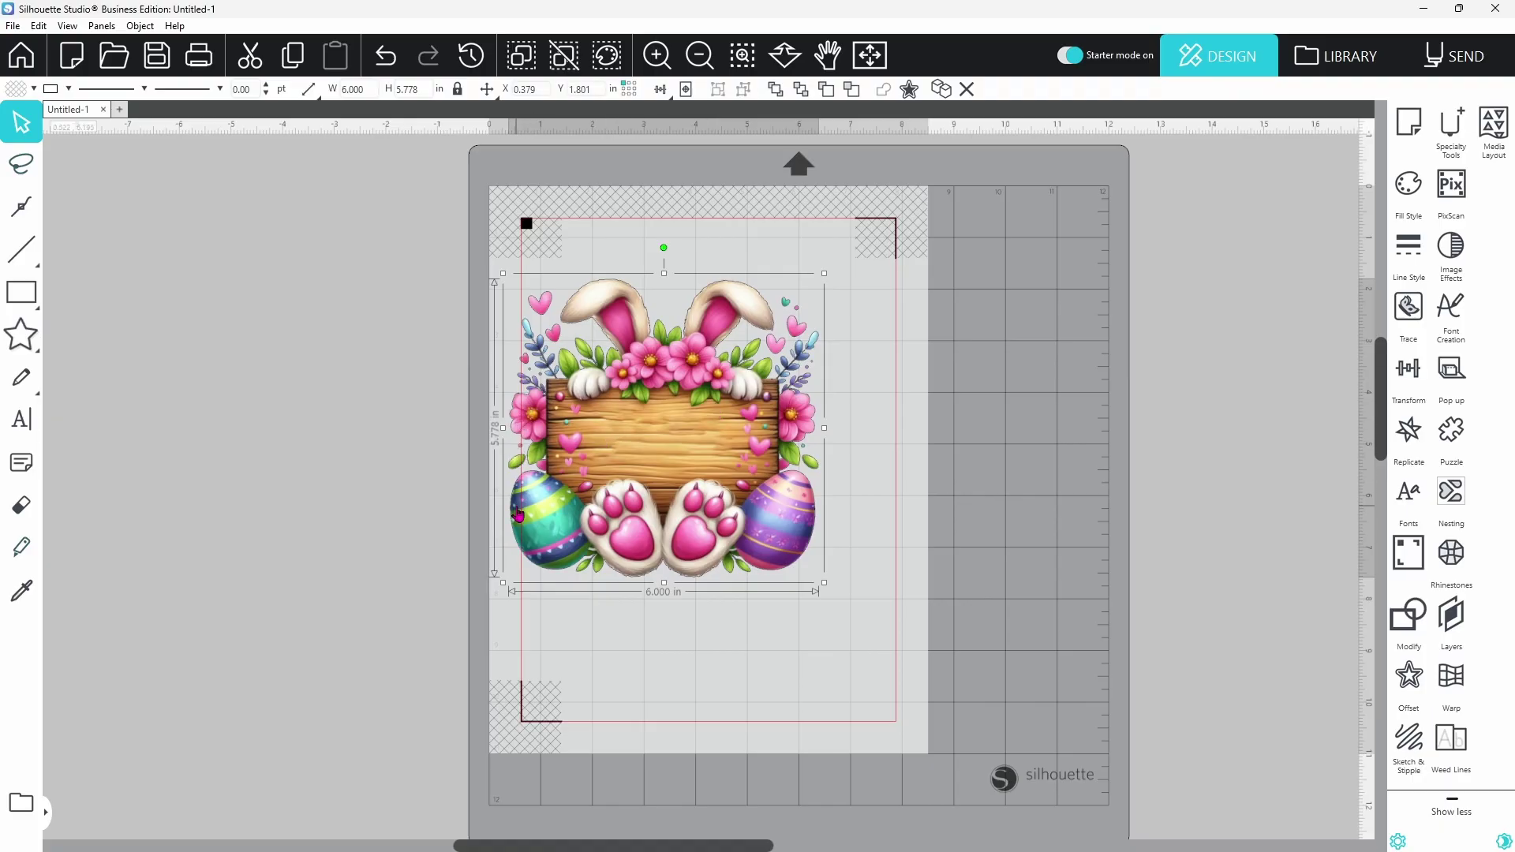
drag(649, 480, 684, 461)
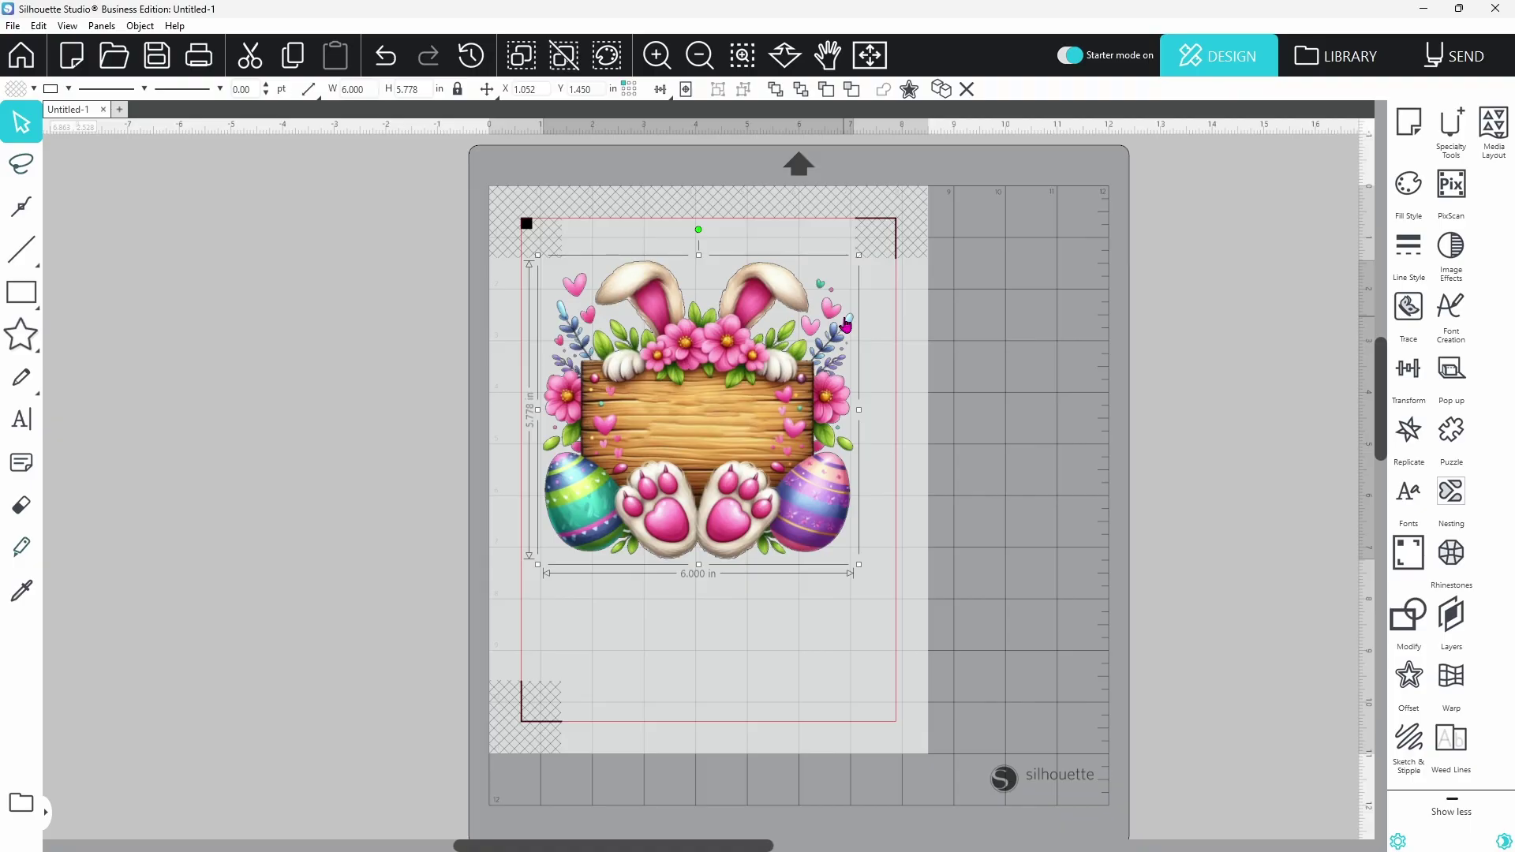
Type the first name as Arial 72 pt text below the bunny and open its font settings.
mouse_move(30, 373)
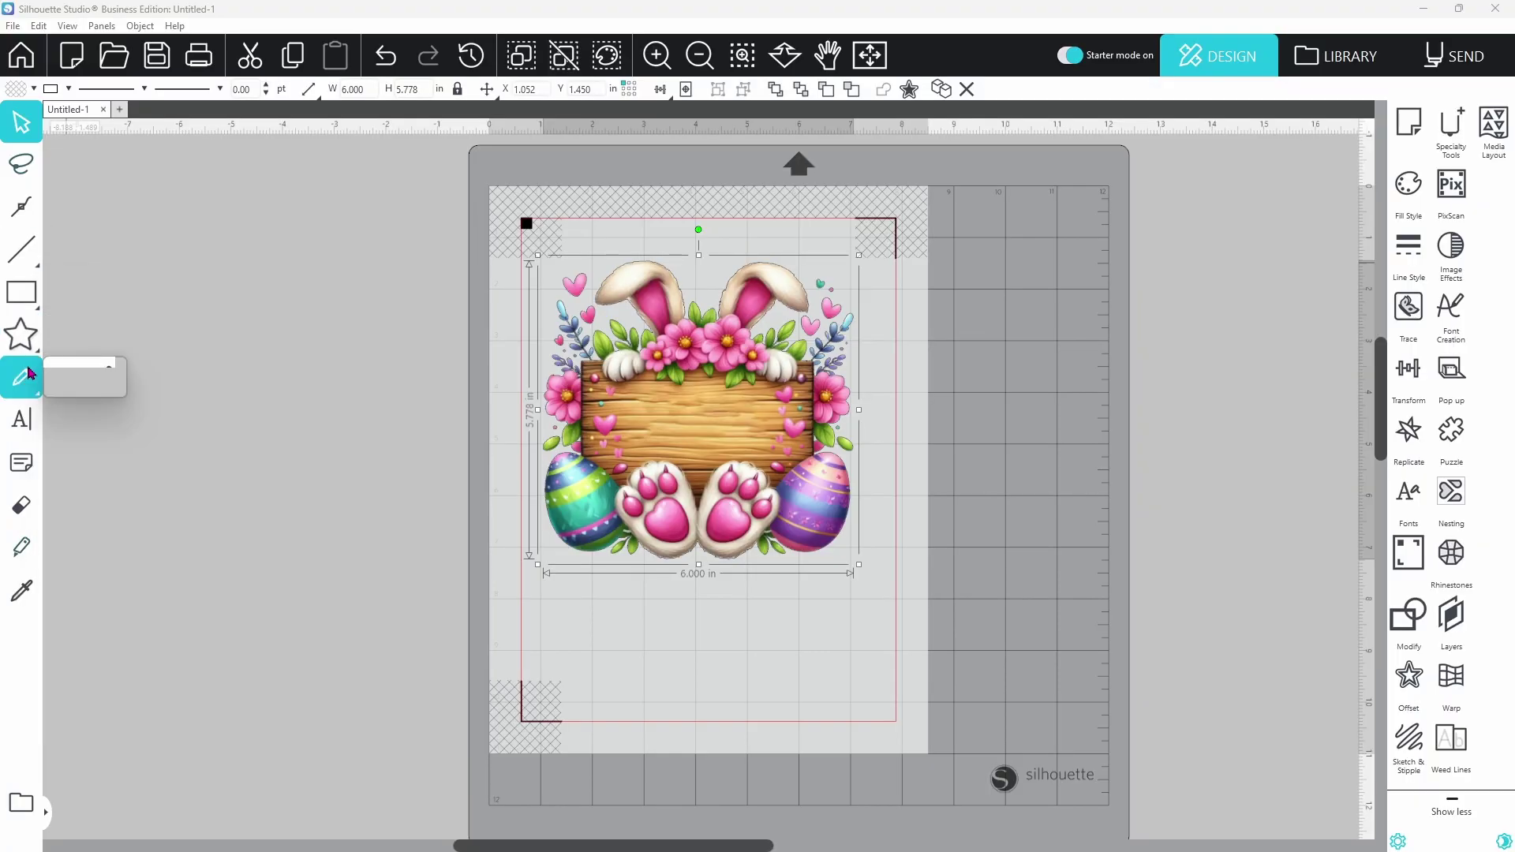
click(22, 419)
click(595, 639)
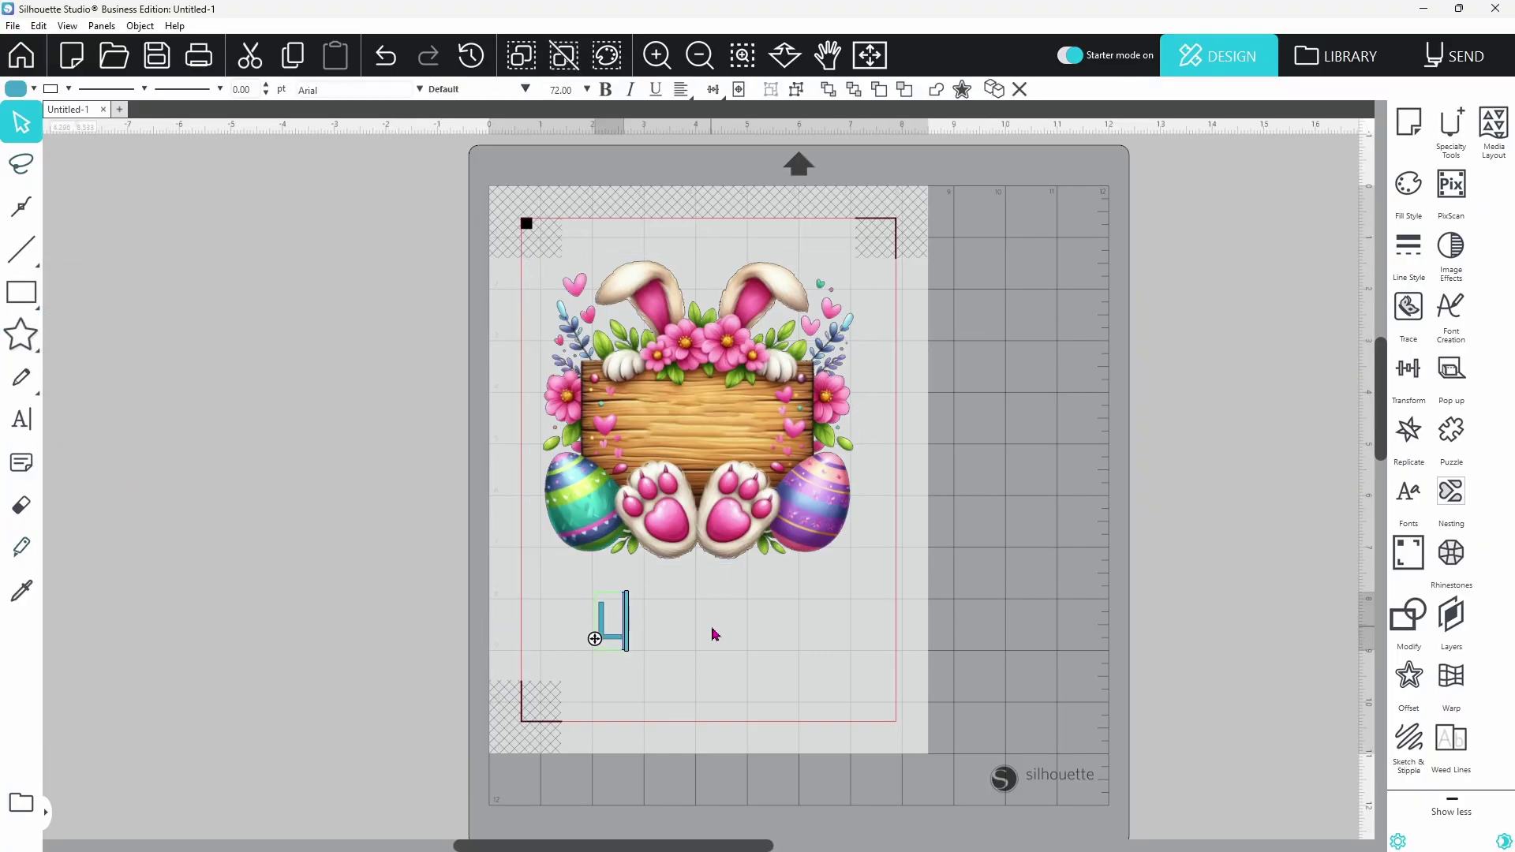
text(Lillea)
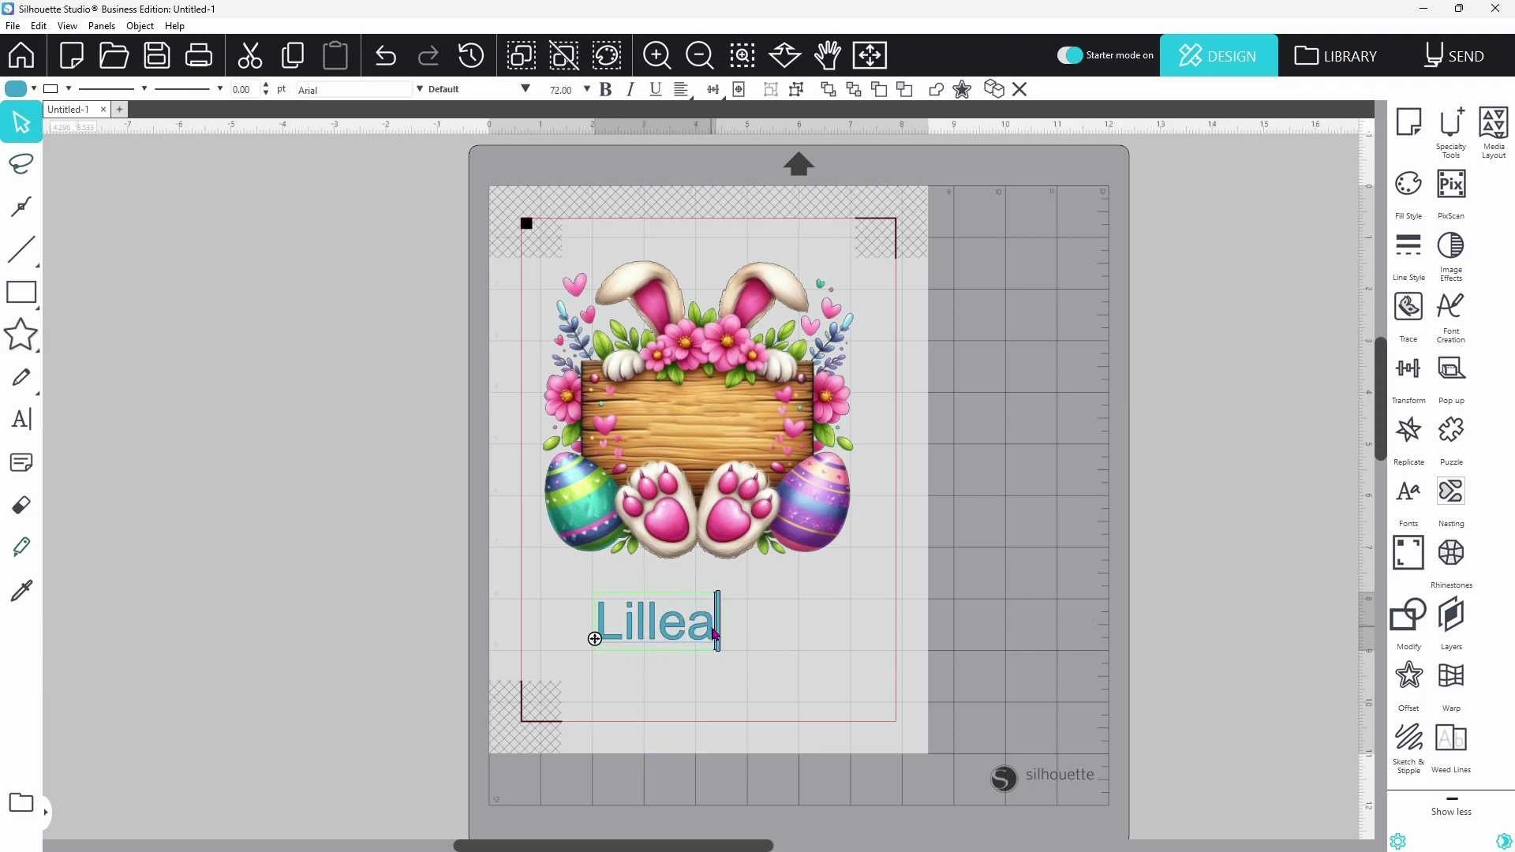
key(BackSpace)
key(BackSpace)
text(ia)
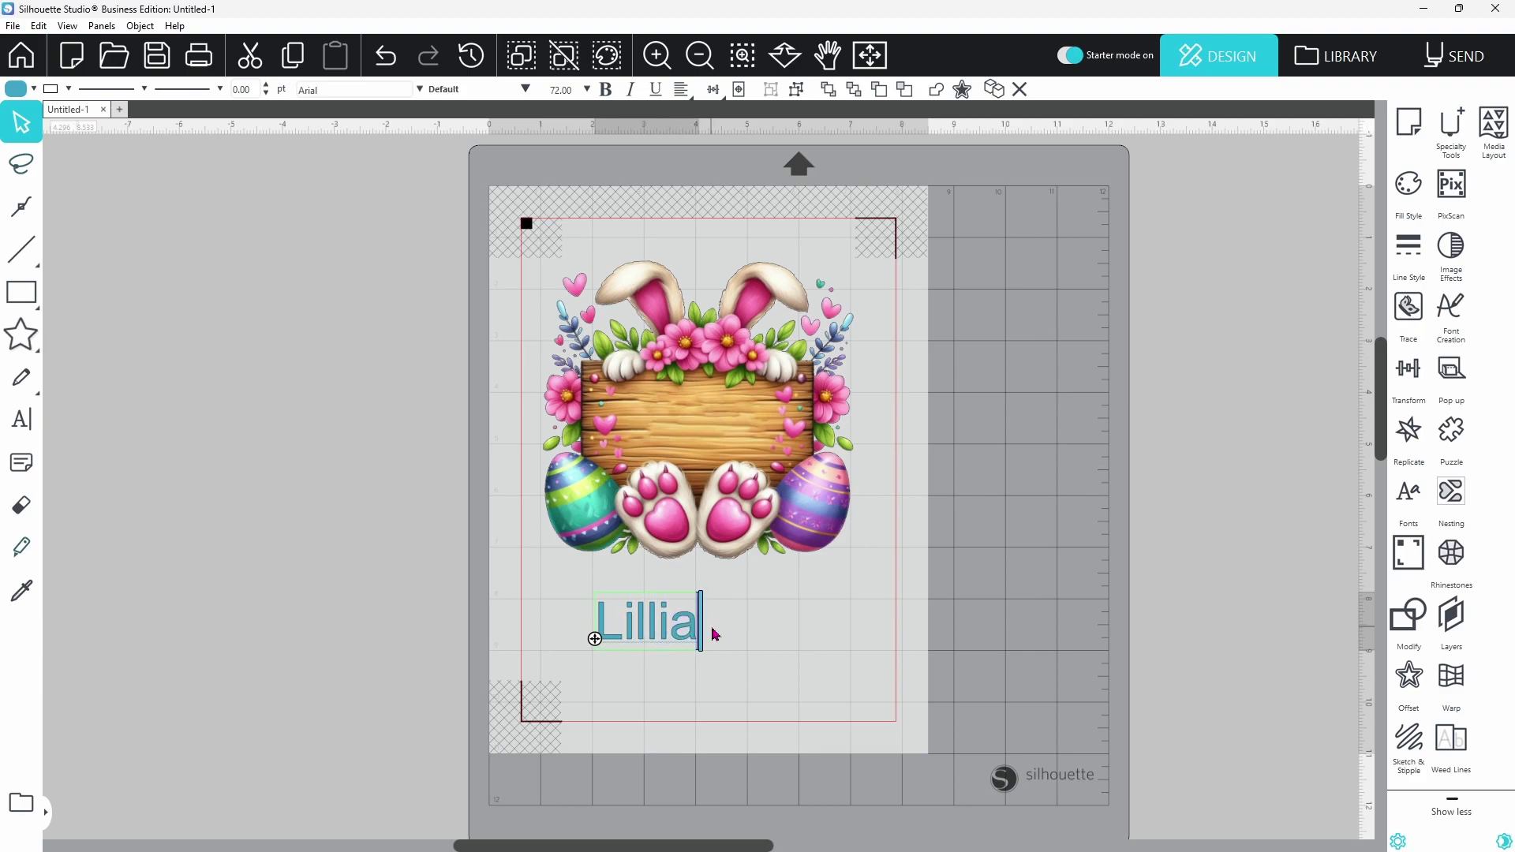
text(n)
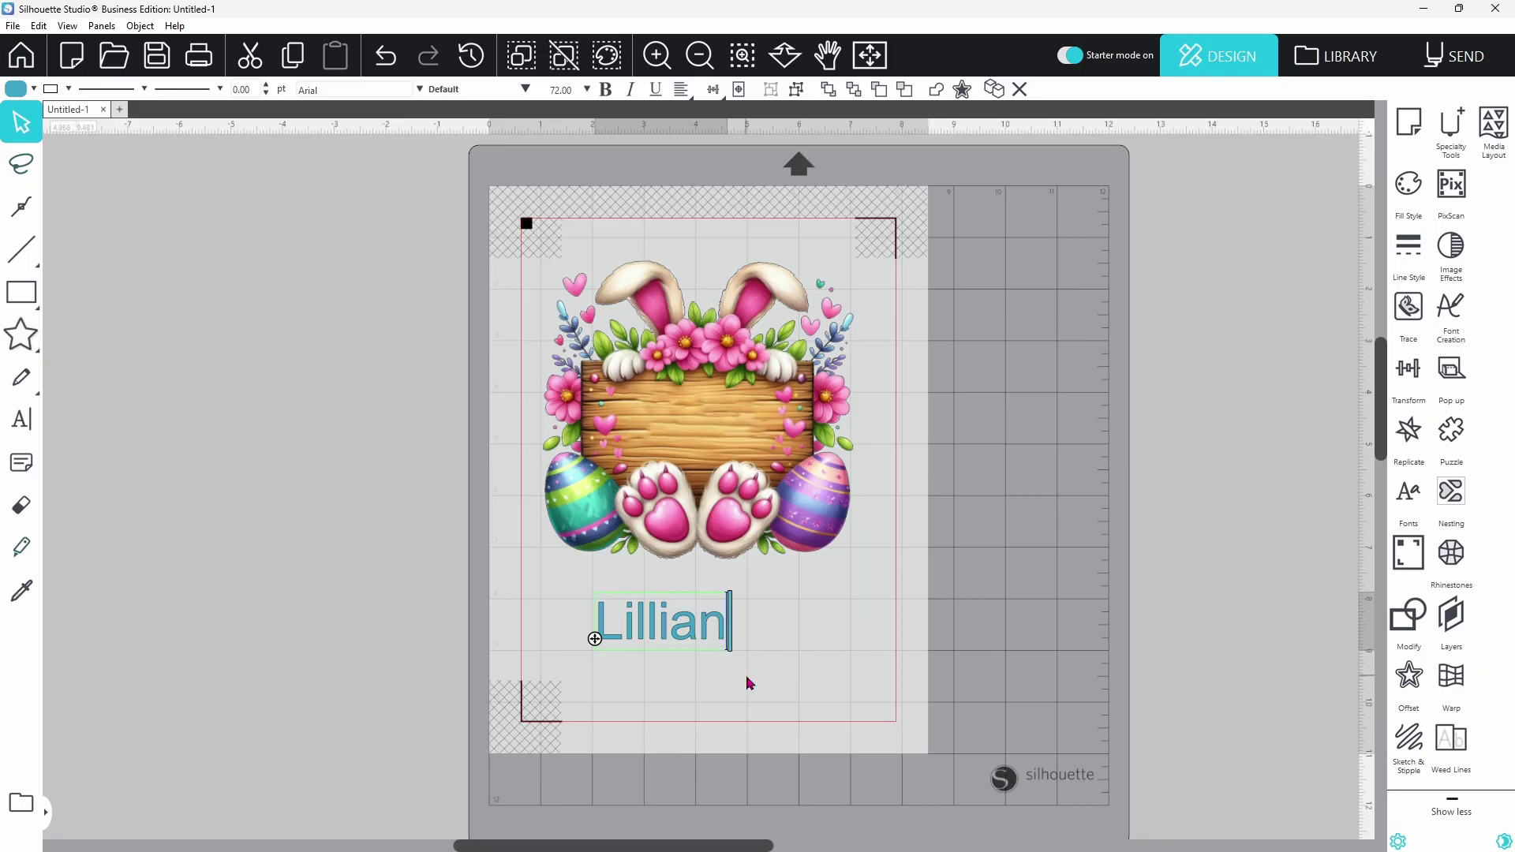
click(710, 653)
click(707, 636)
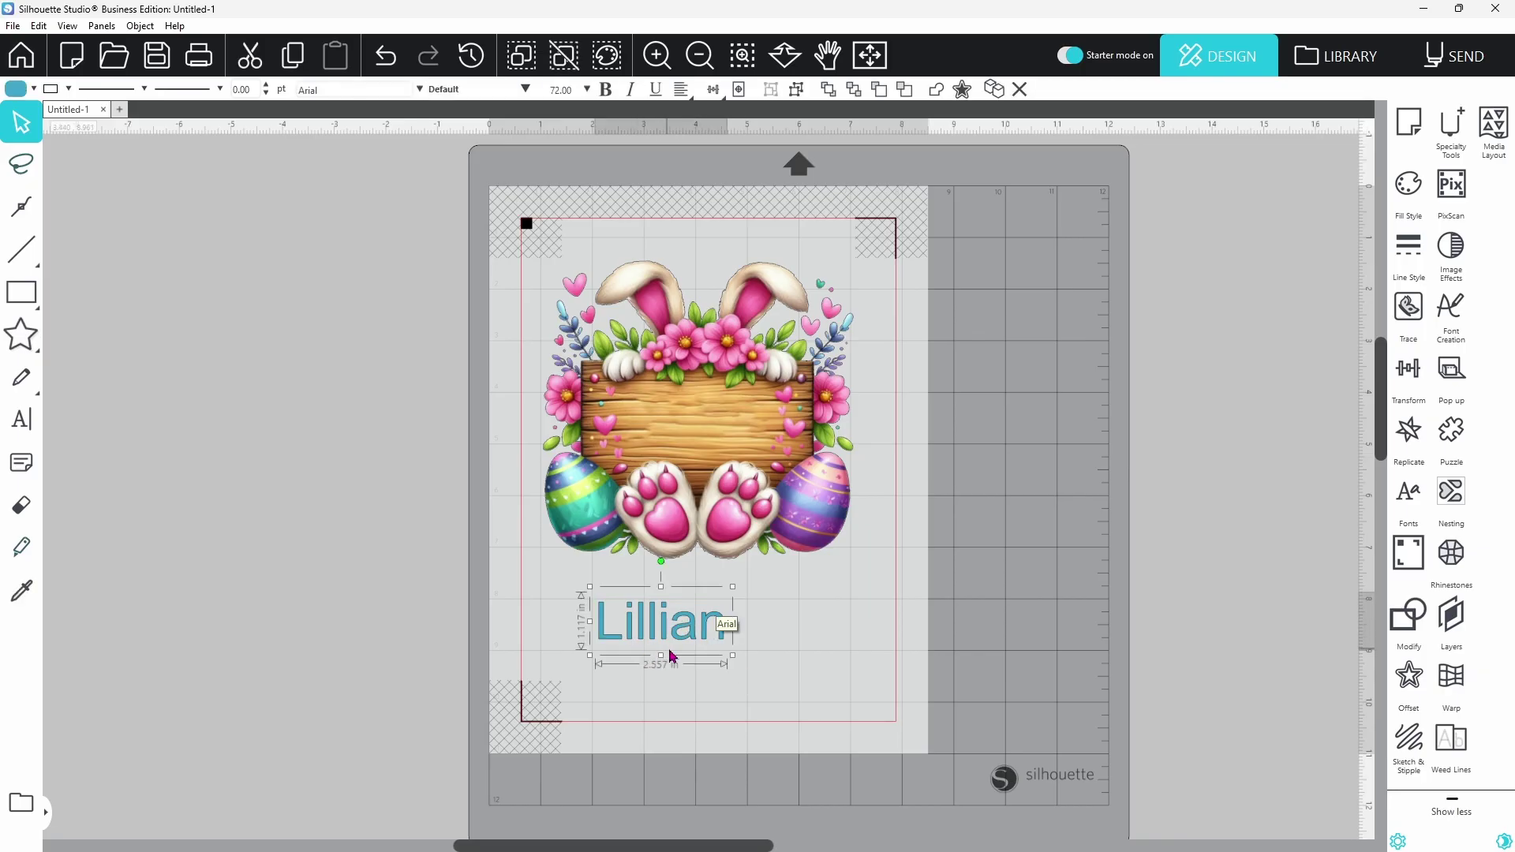
click(1412, 506)
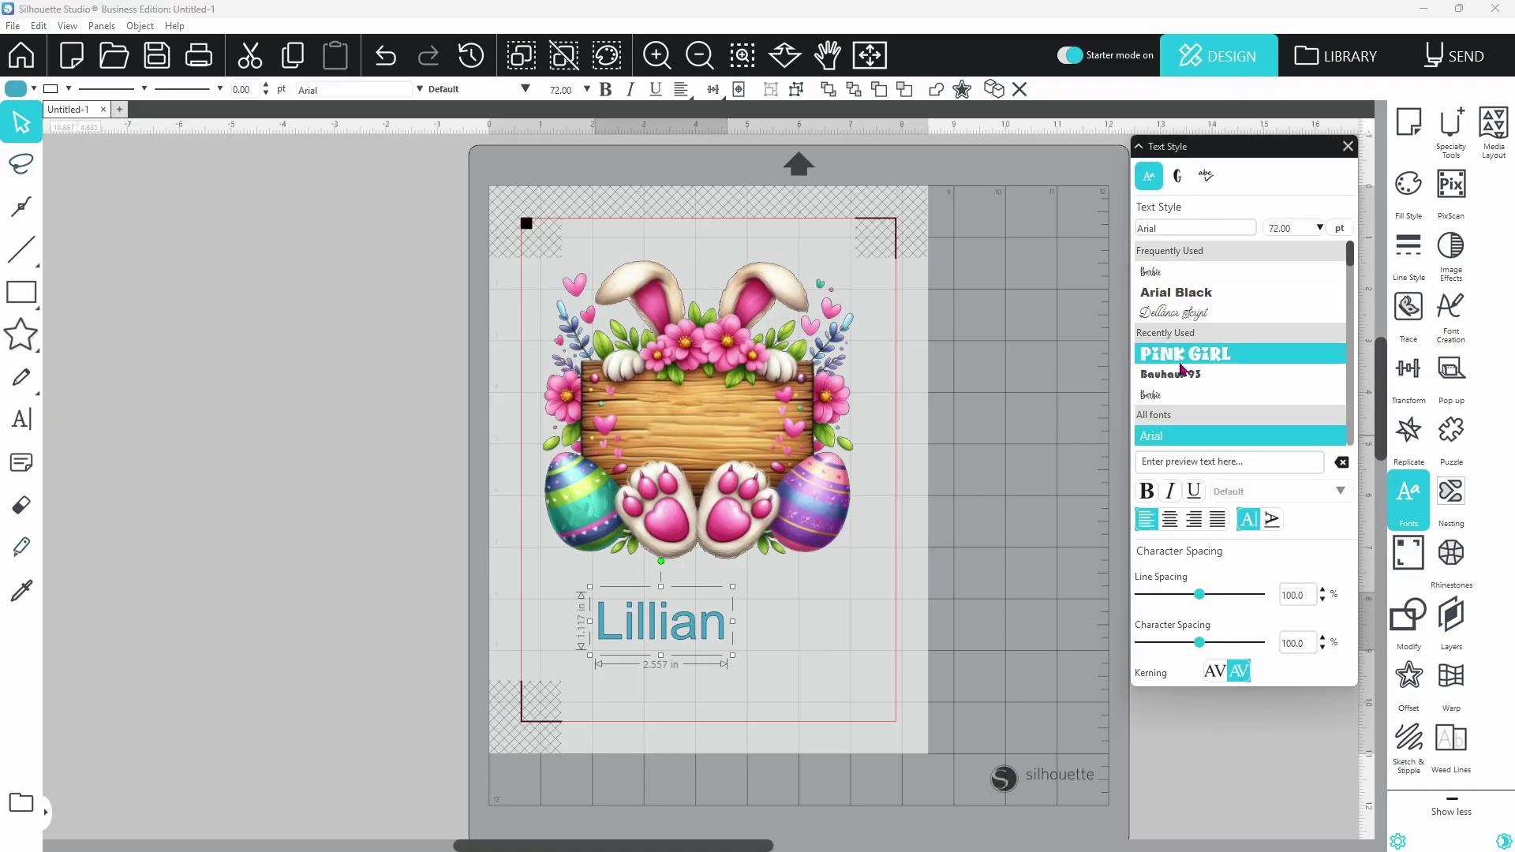
Set the name in Pink Girl and shrink it onto the bunny's wooden sign at 31.41 pt.
click(1224, 364)
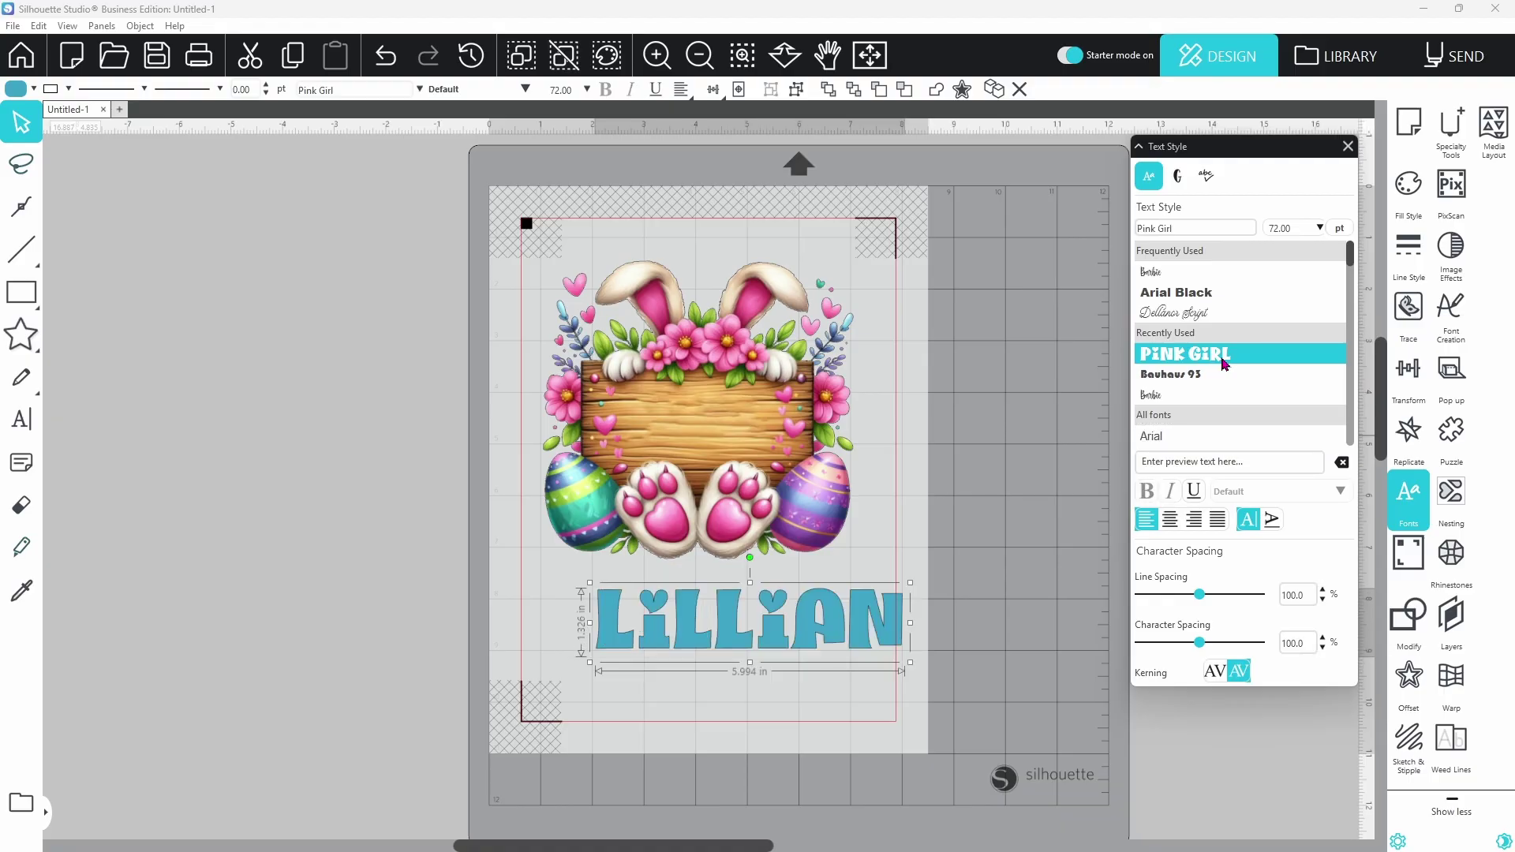
drag(749, 623, 780, 429)
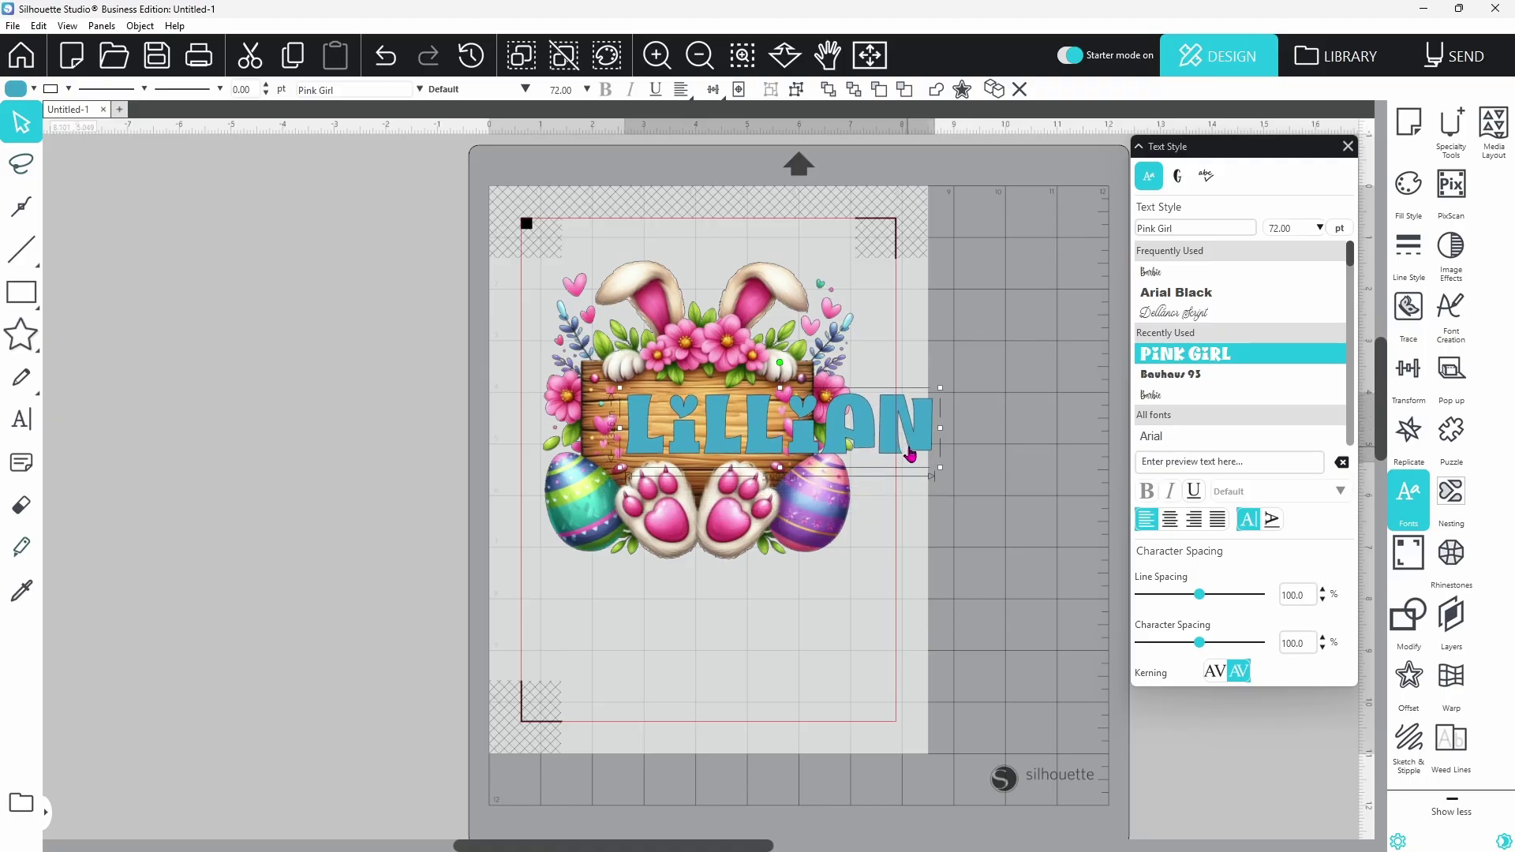
drag(947, 479, 755, 424)
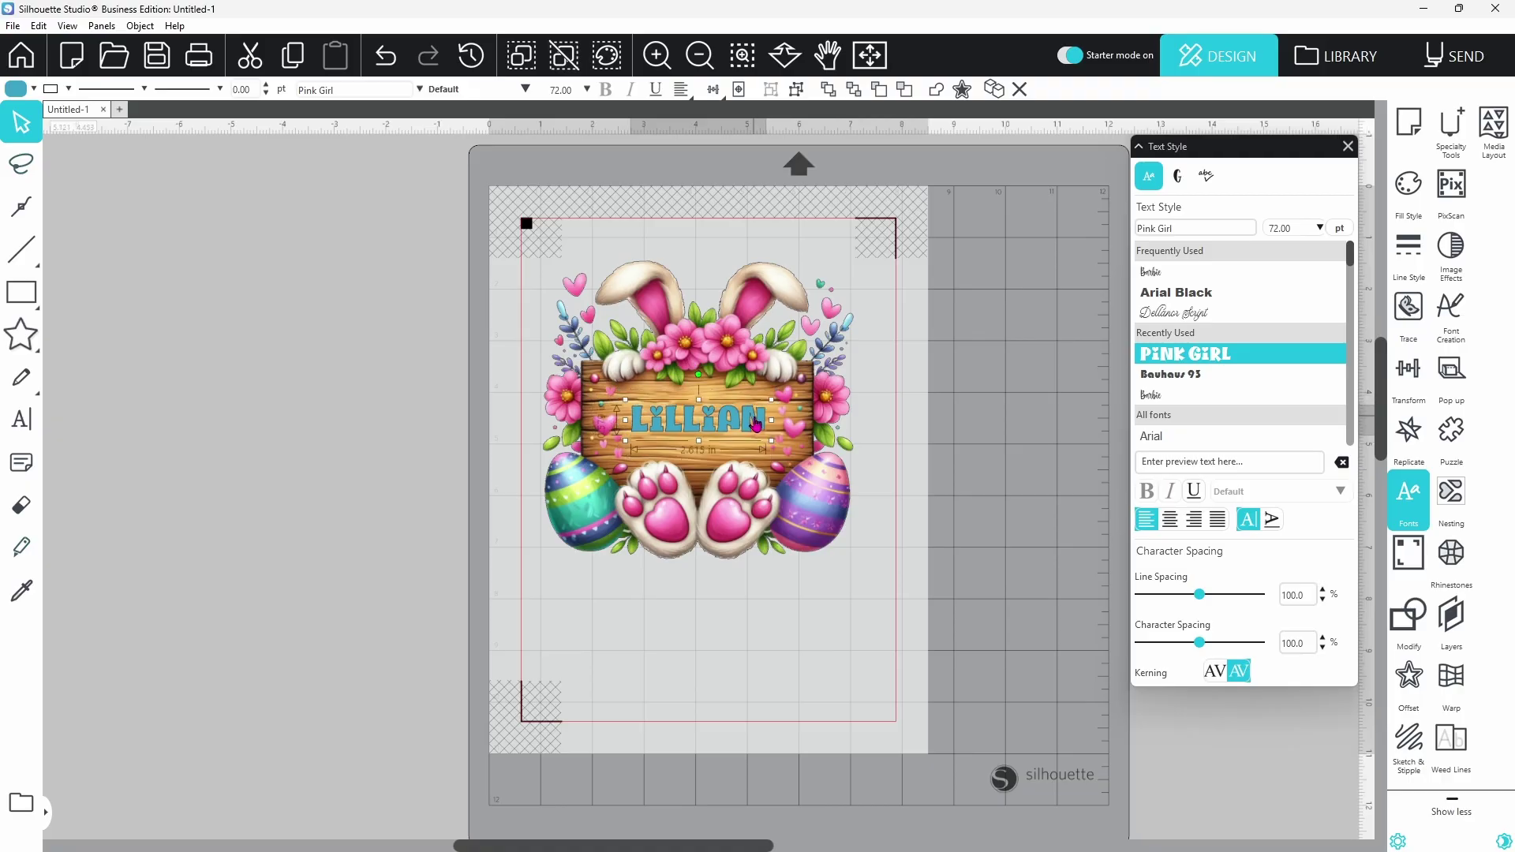
Fill the name text with pink sampled from the bunny artwork using the eyedropper.
click(34, 89)
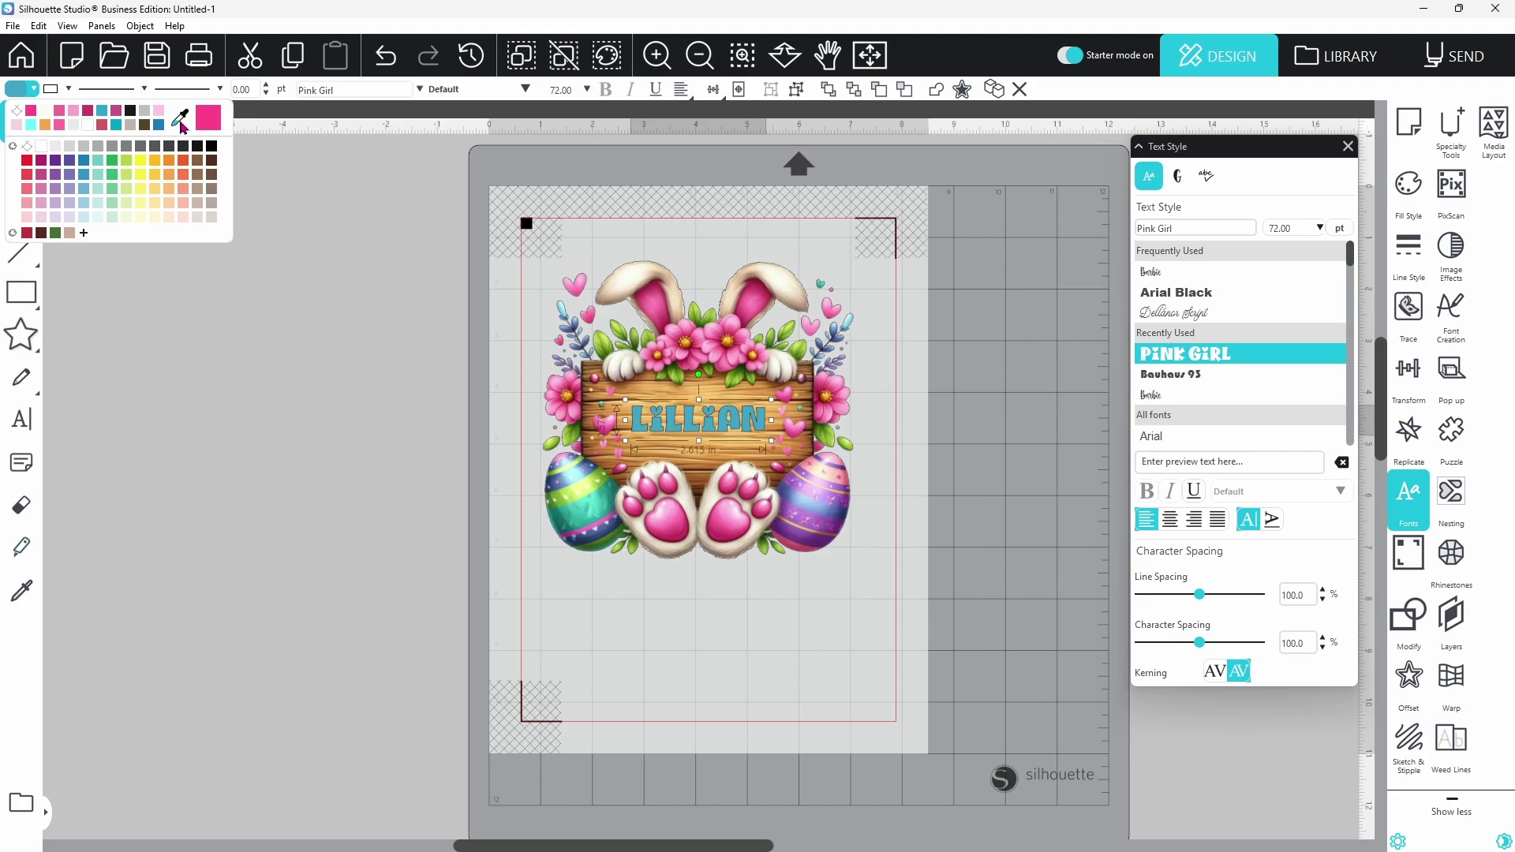
click(180, 119)
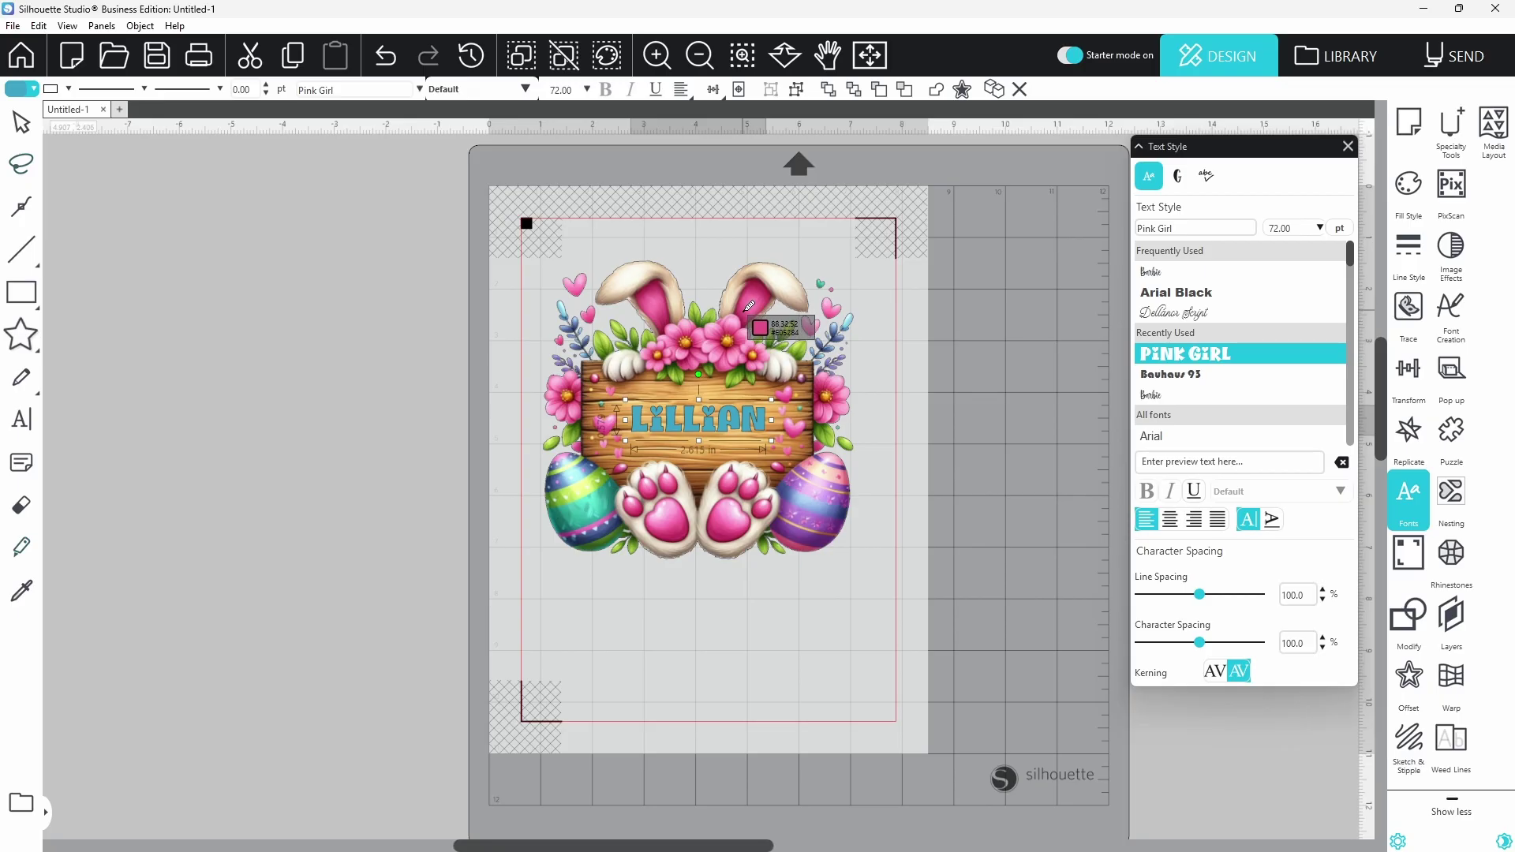
click(748, 305)
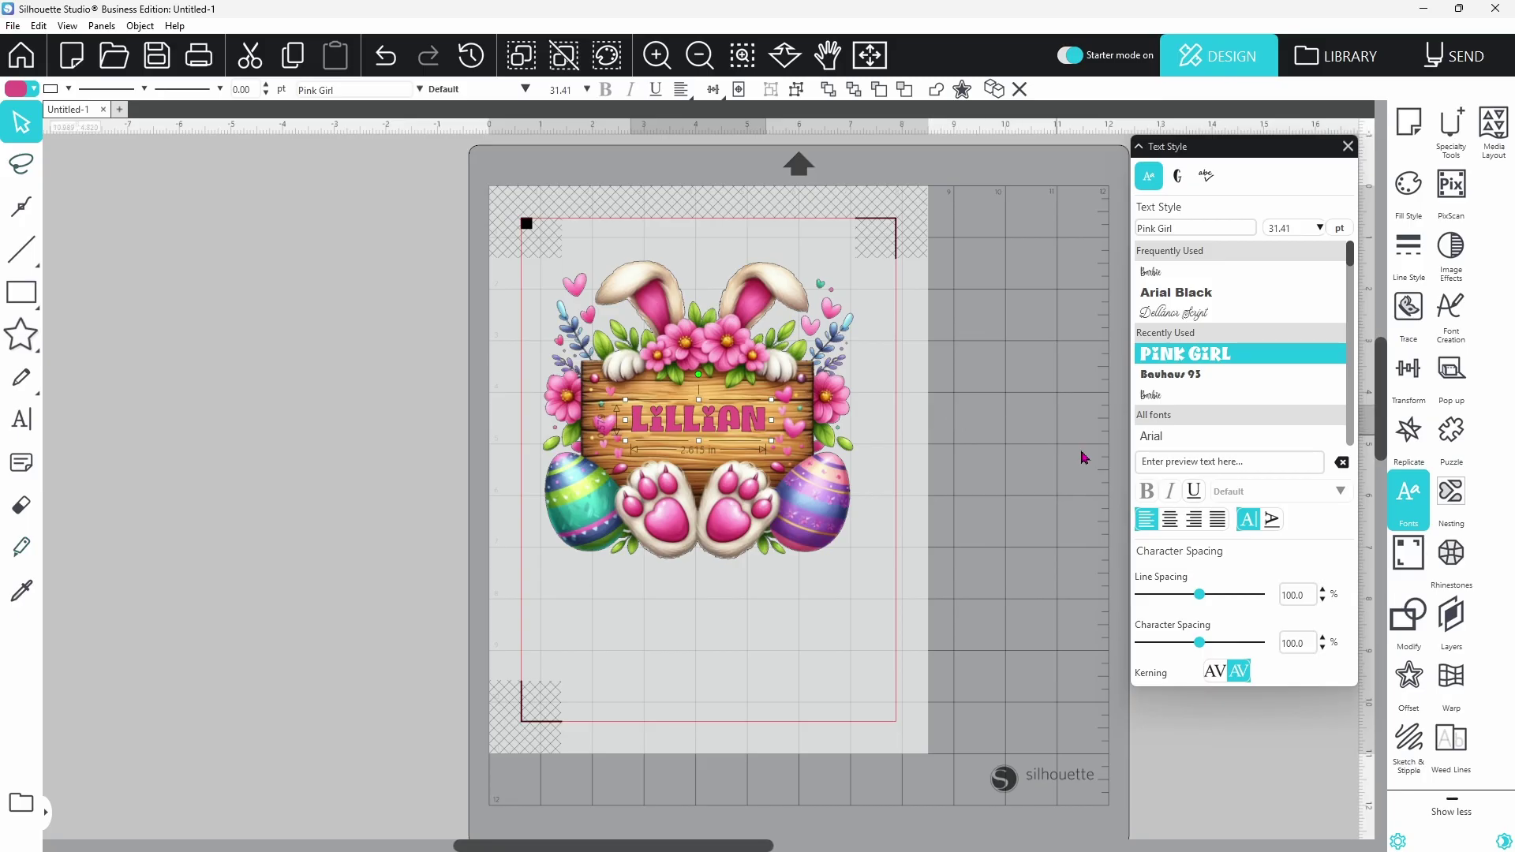
Create an offset around the name text, lowering the distance to 0.040 in before applying.
click(1411, 678)
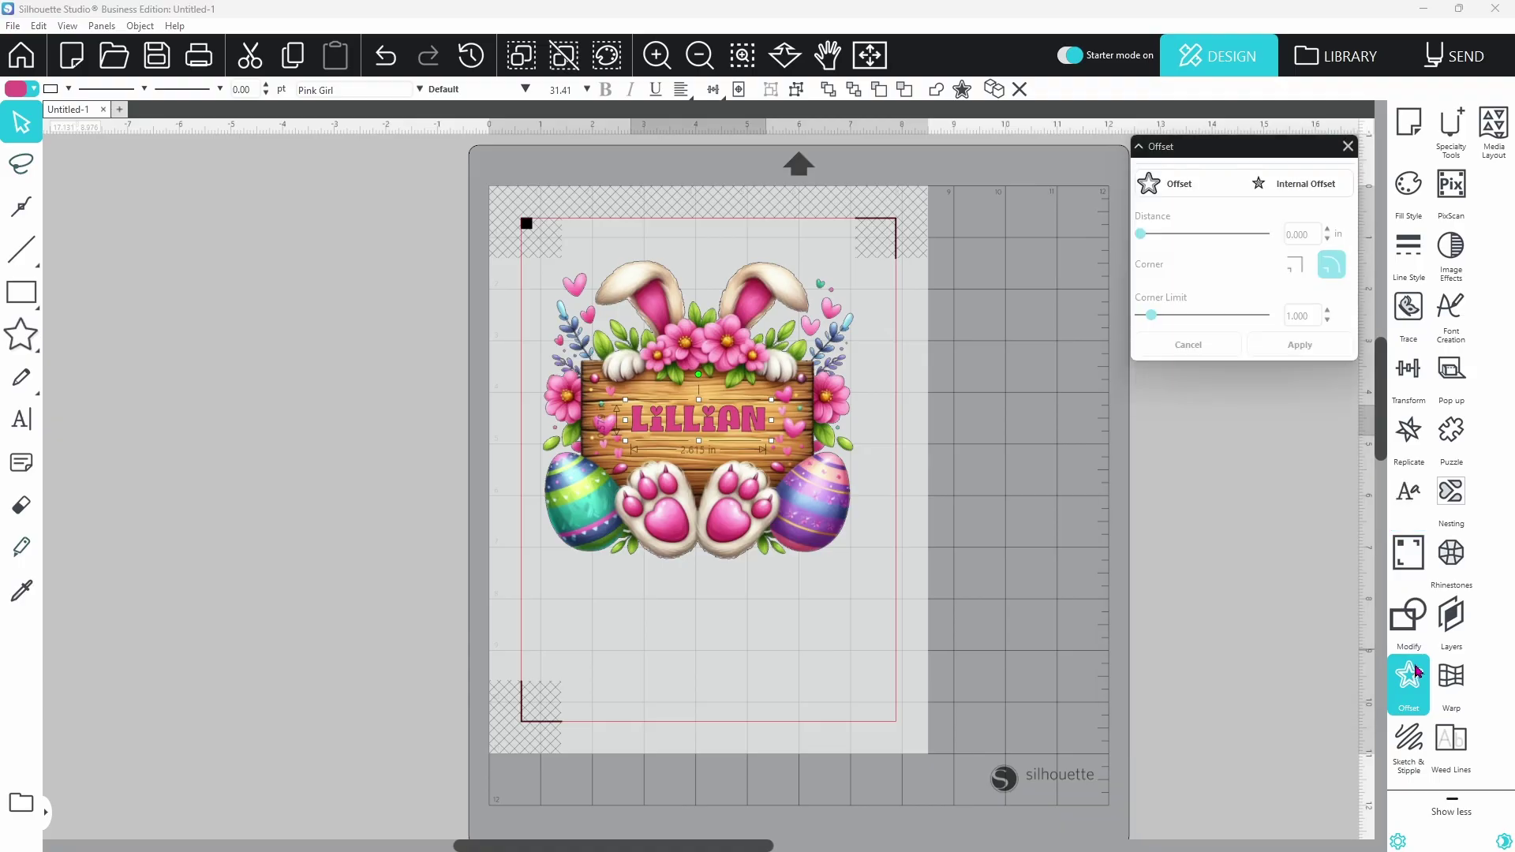
click(1187, 185)
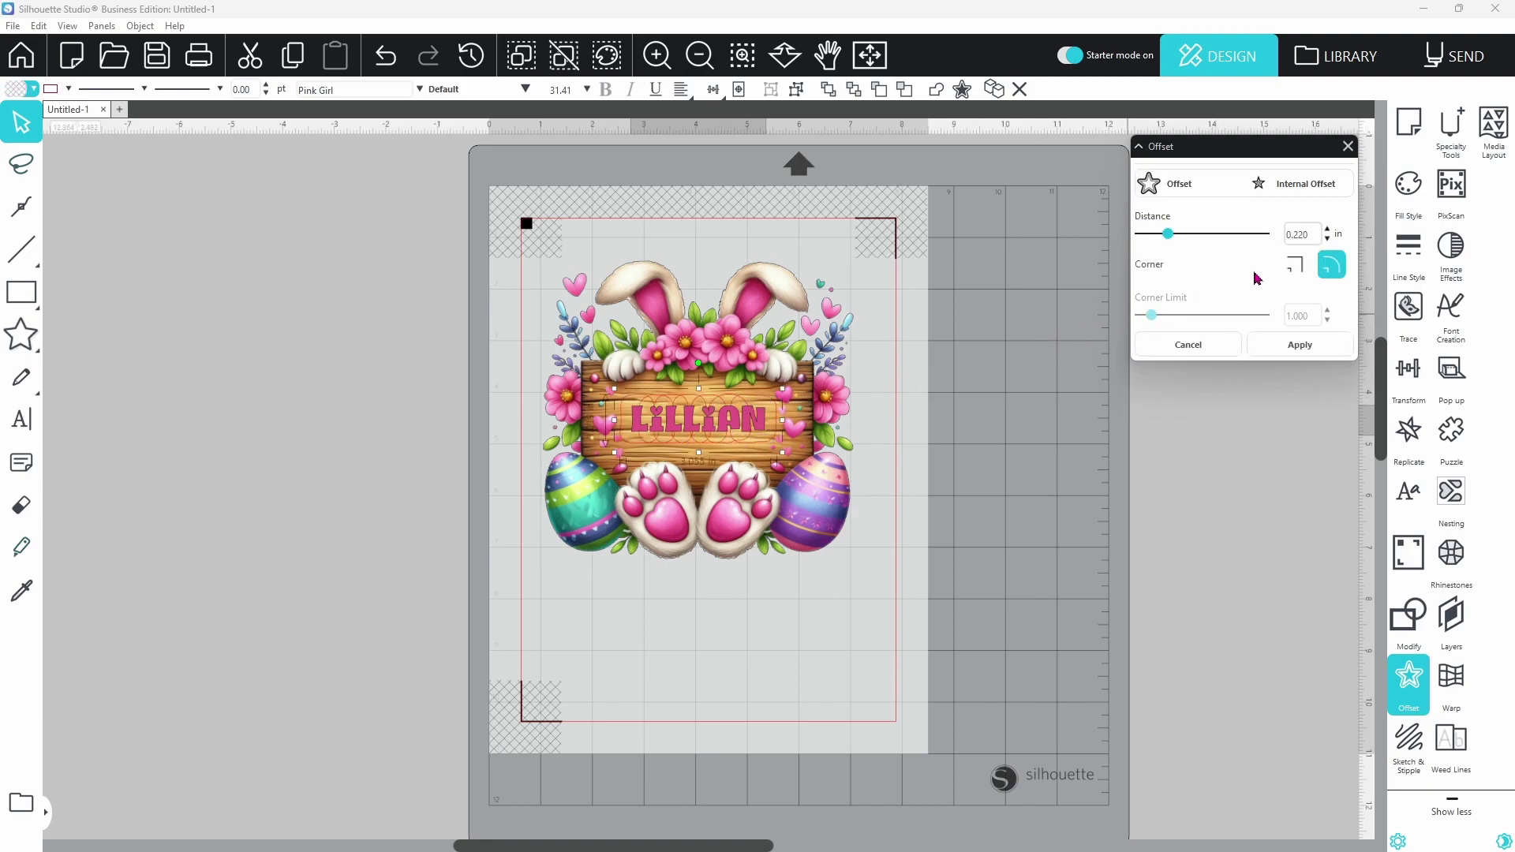
click(1327, 240)
click(1327, 241)
click(1327, 241)
click(1327, 241)
click(1327, 240)
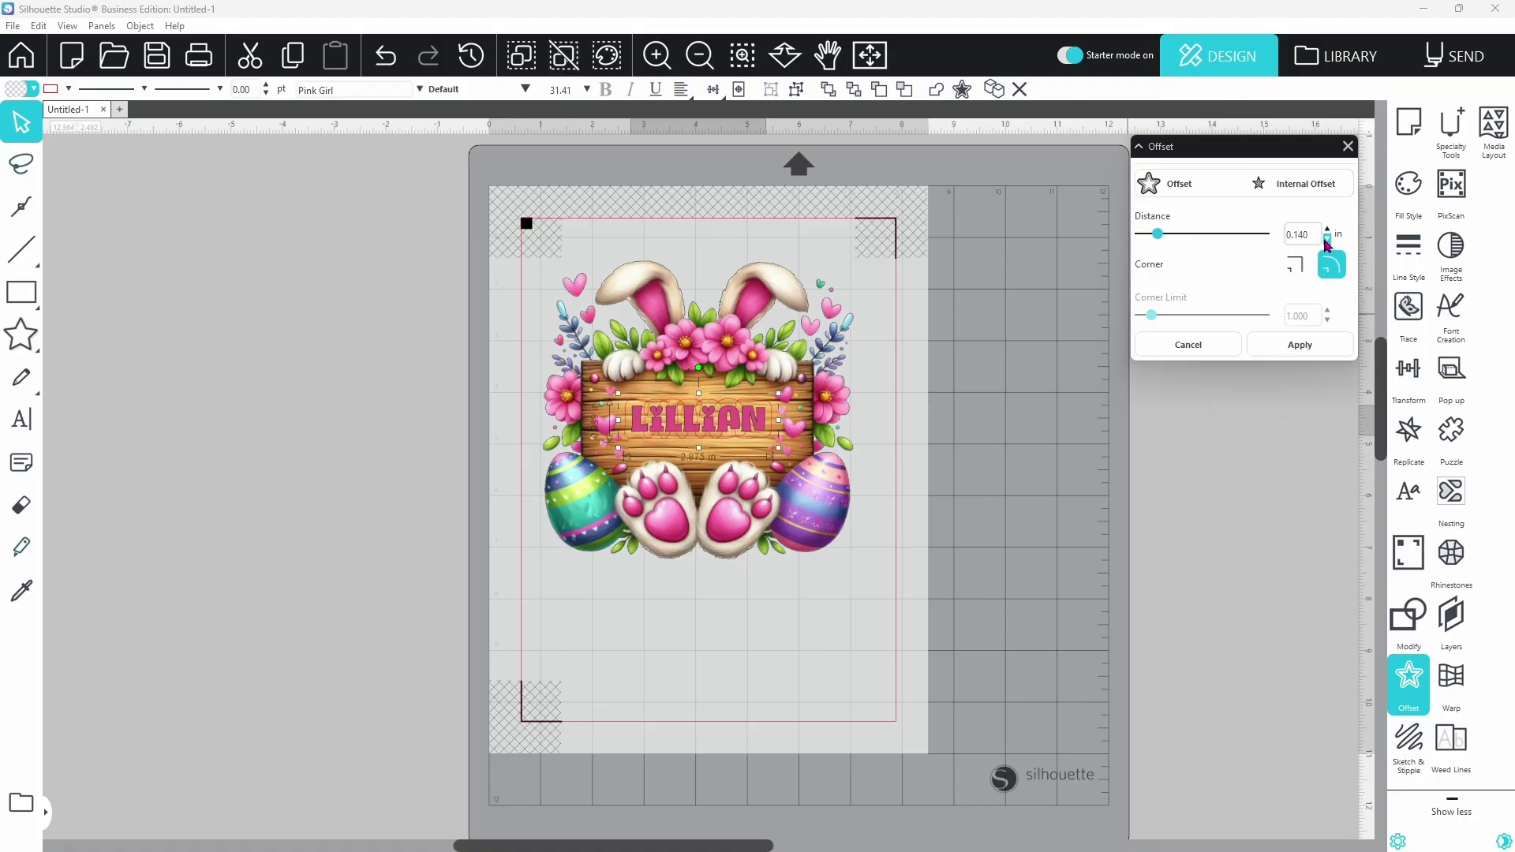
click(1327, 241)
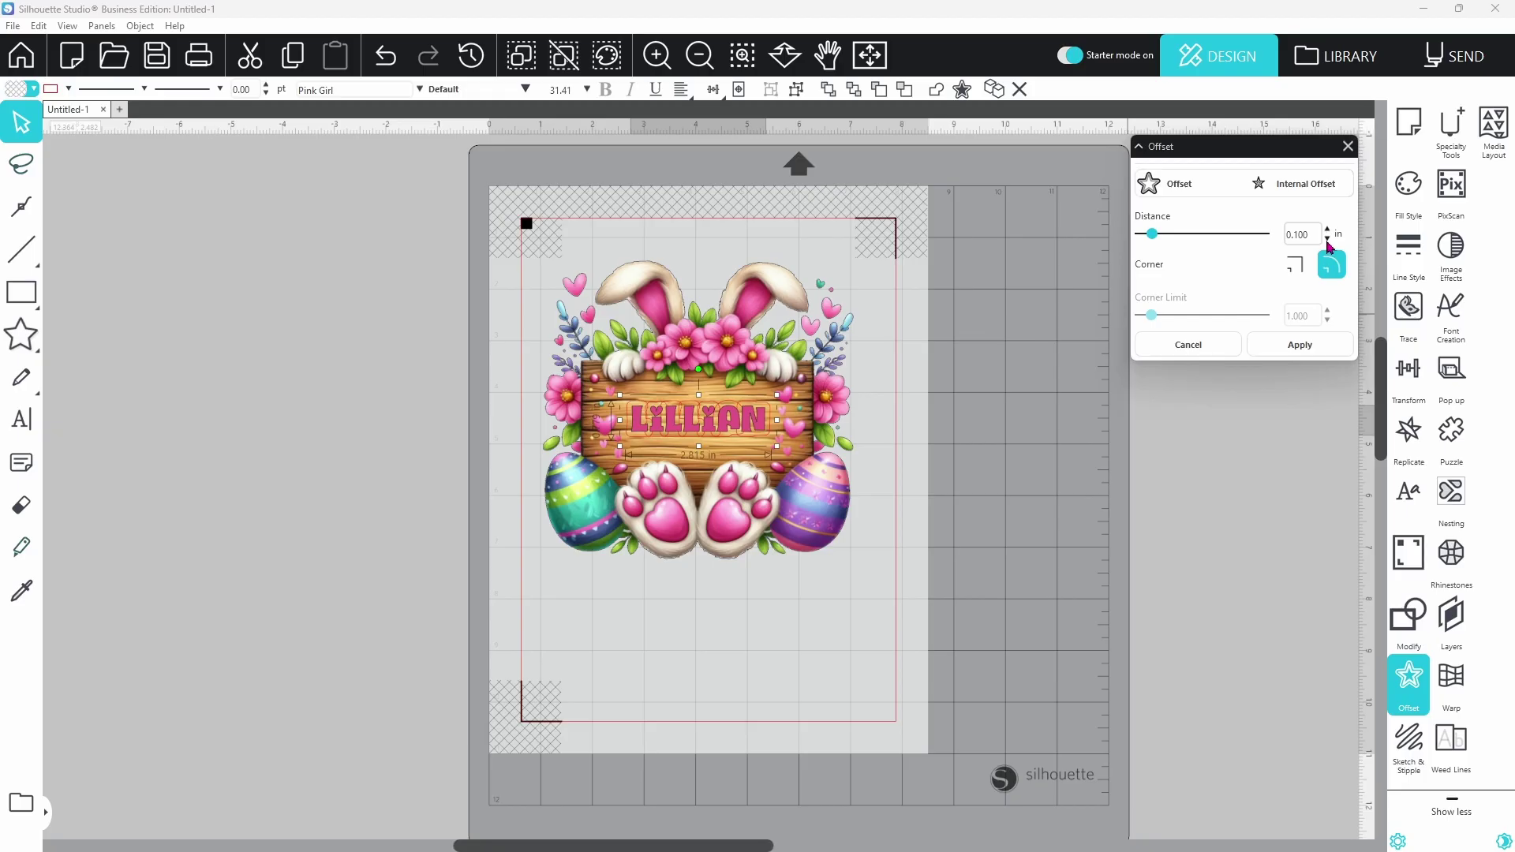
click(1328, 240)
click(1327, 240)
click(1327, 241)
click(1328, 240)
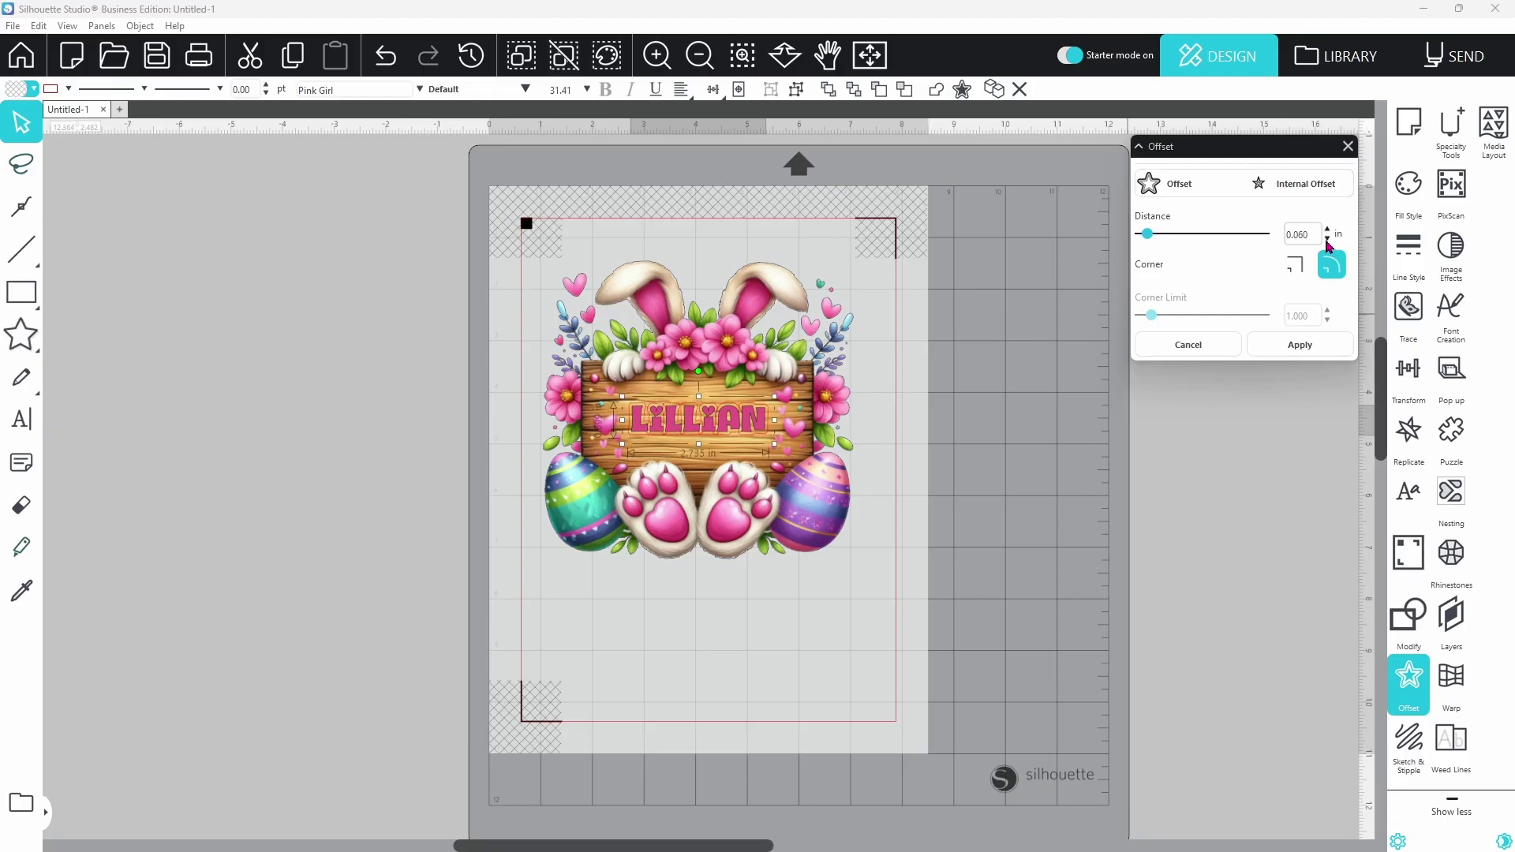
click(1327, 240)
click(1328, 240)
click(1327, 240)
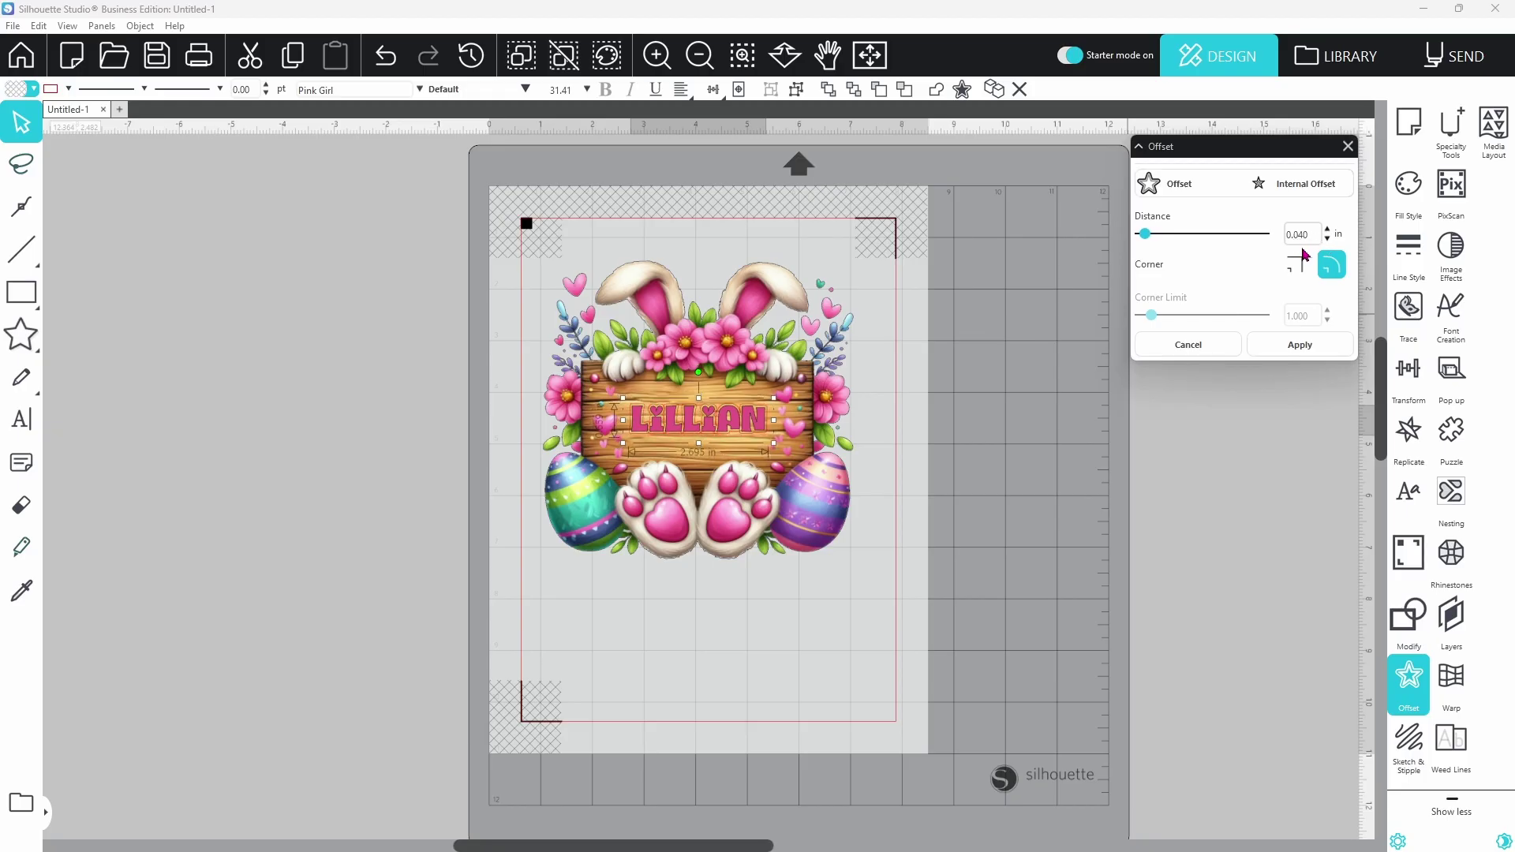
click(1284, 347)
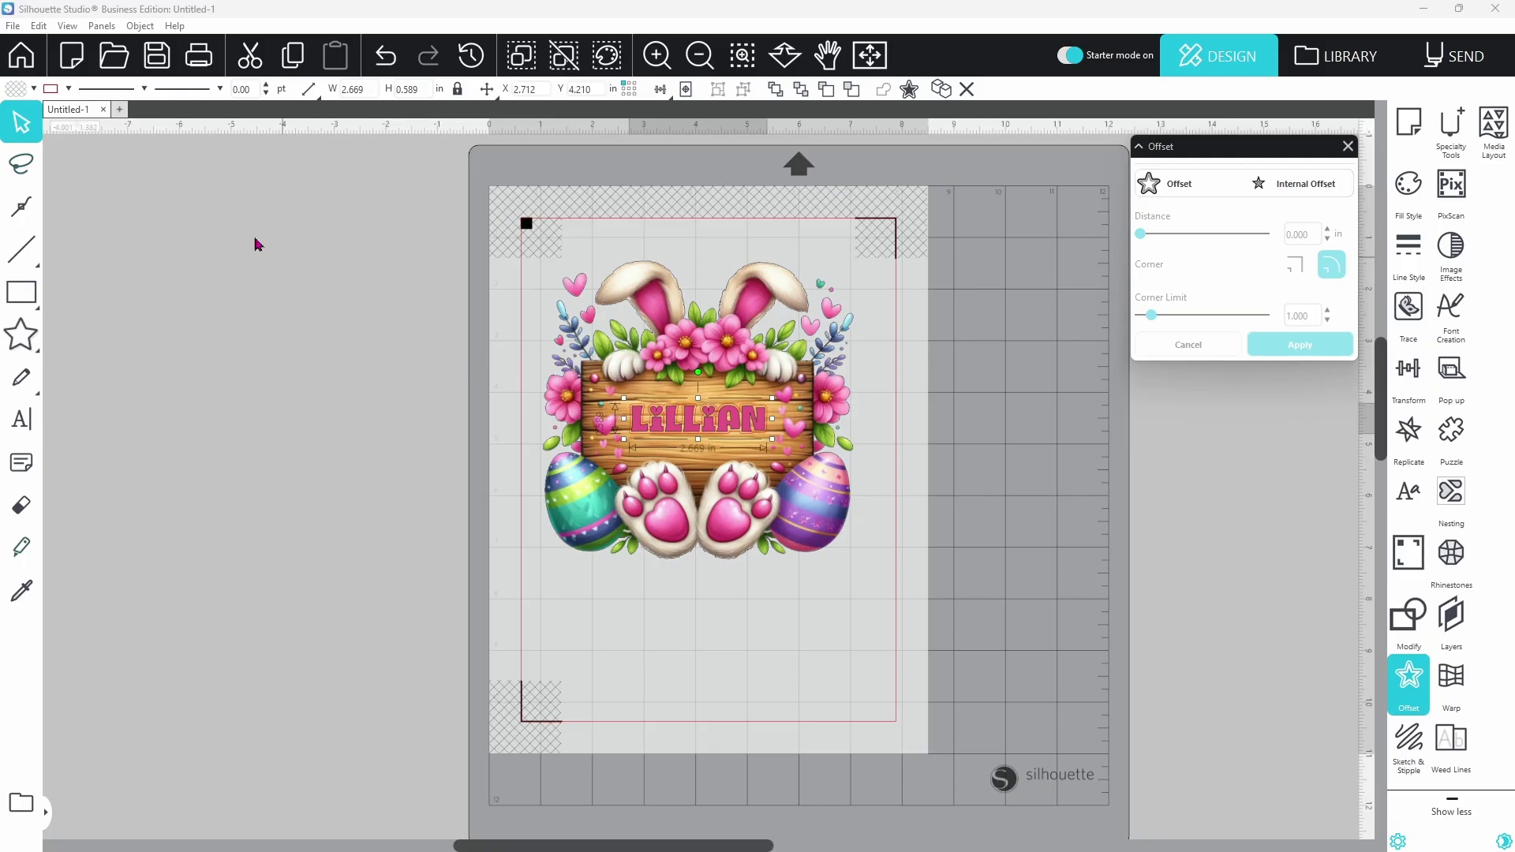
click(34, 90)
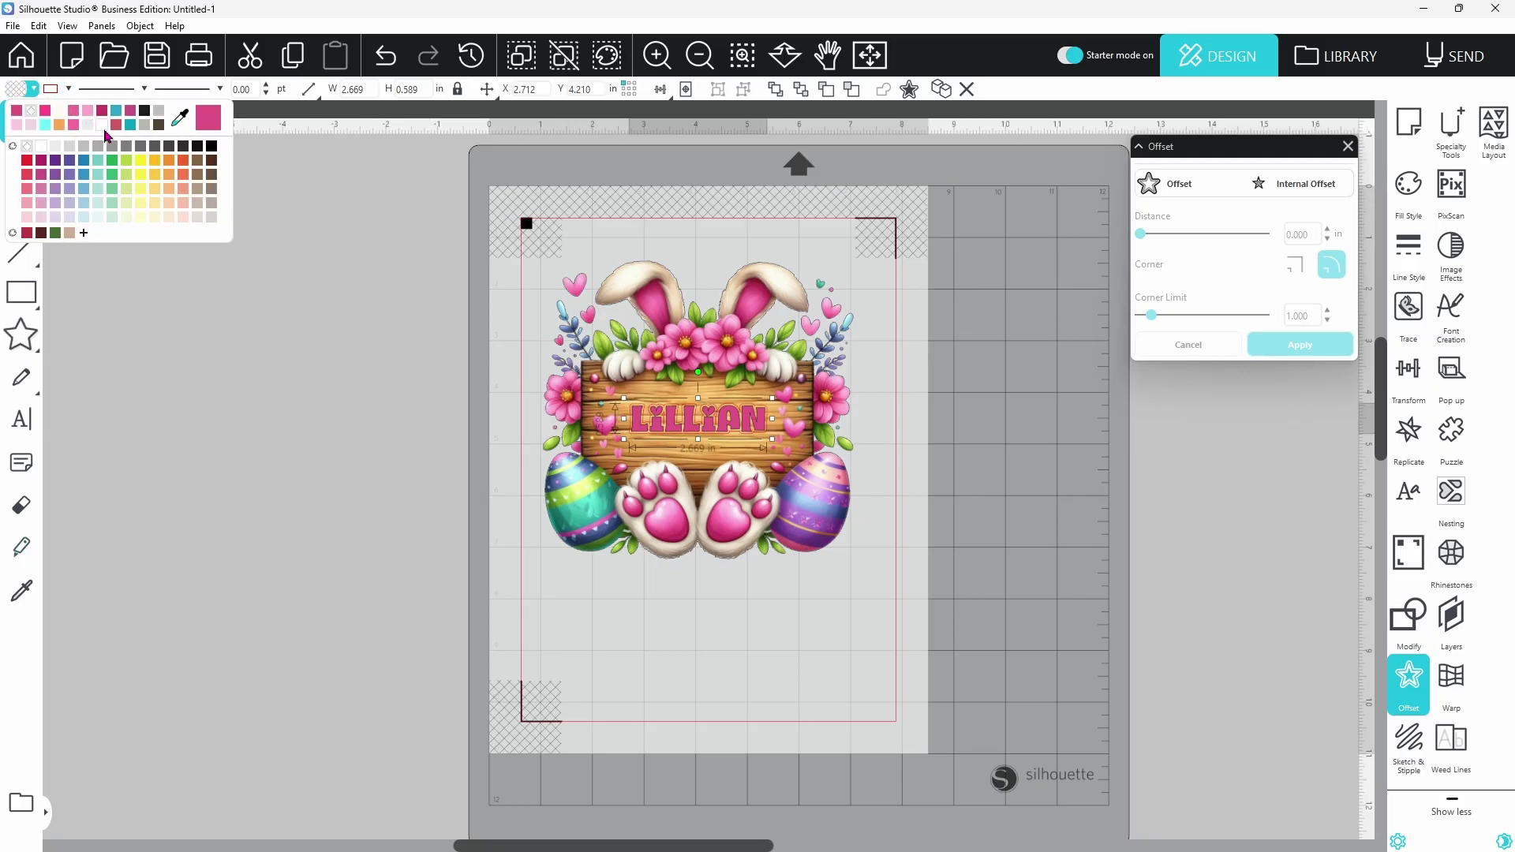
Select the name's offset shape and fill it with light cream sampled from the bunny's ear.
key(Escape)
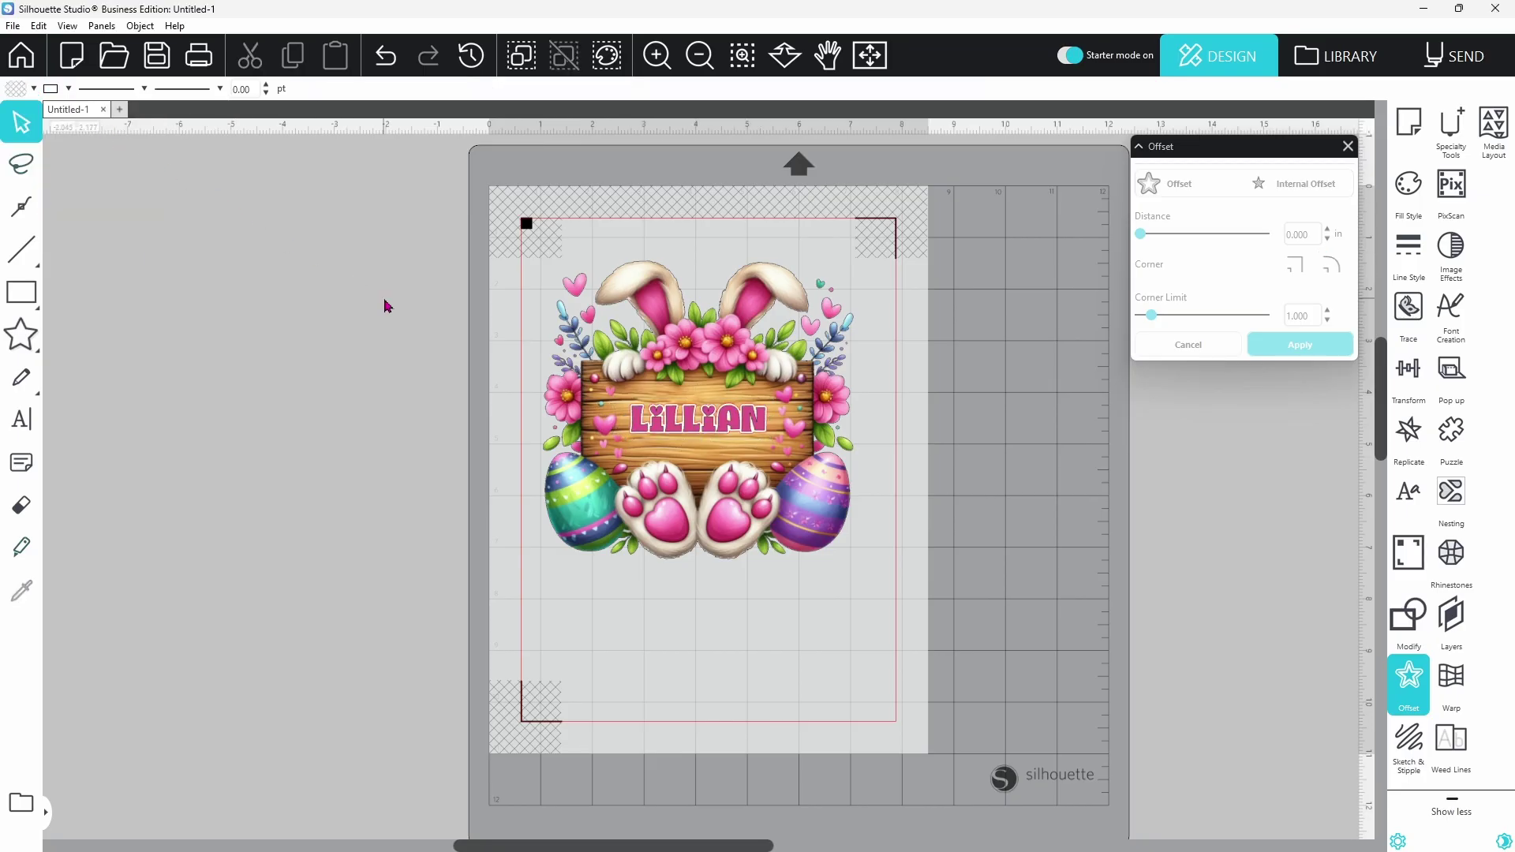
click(639, 439)
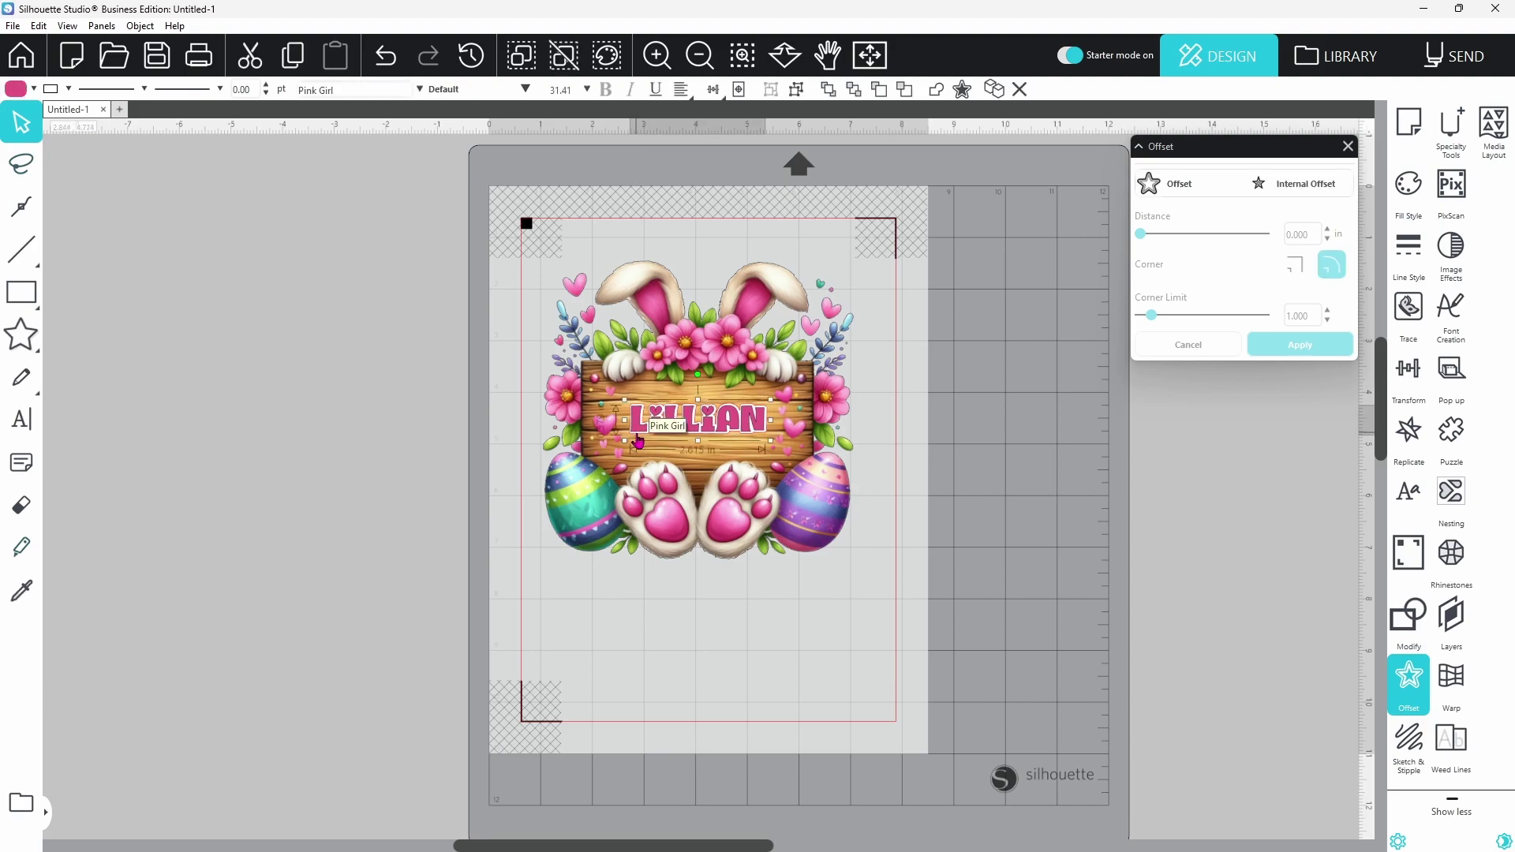
click(386, 64)
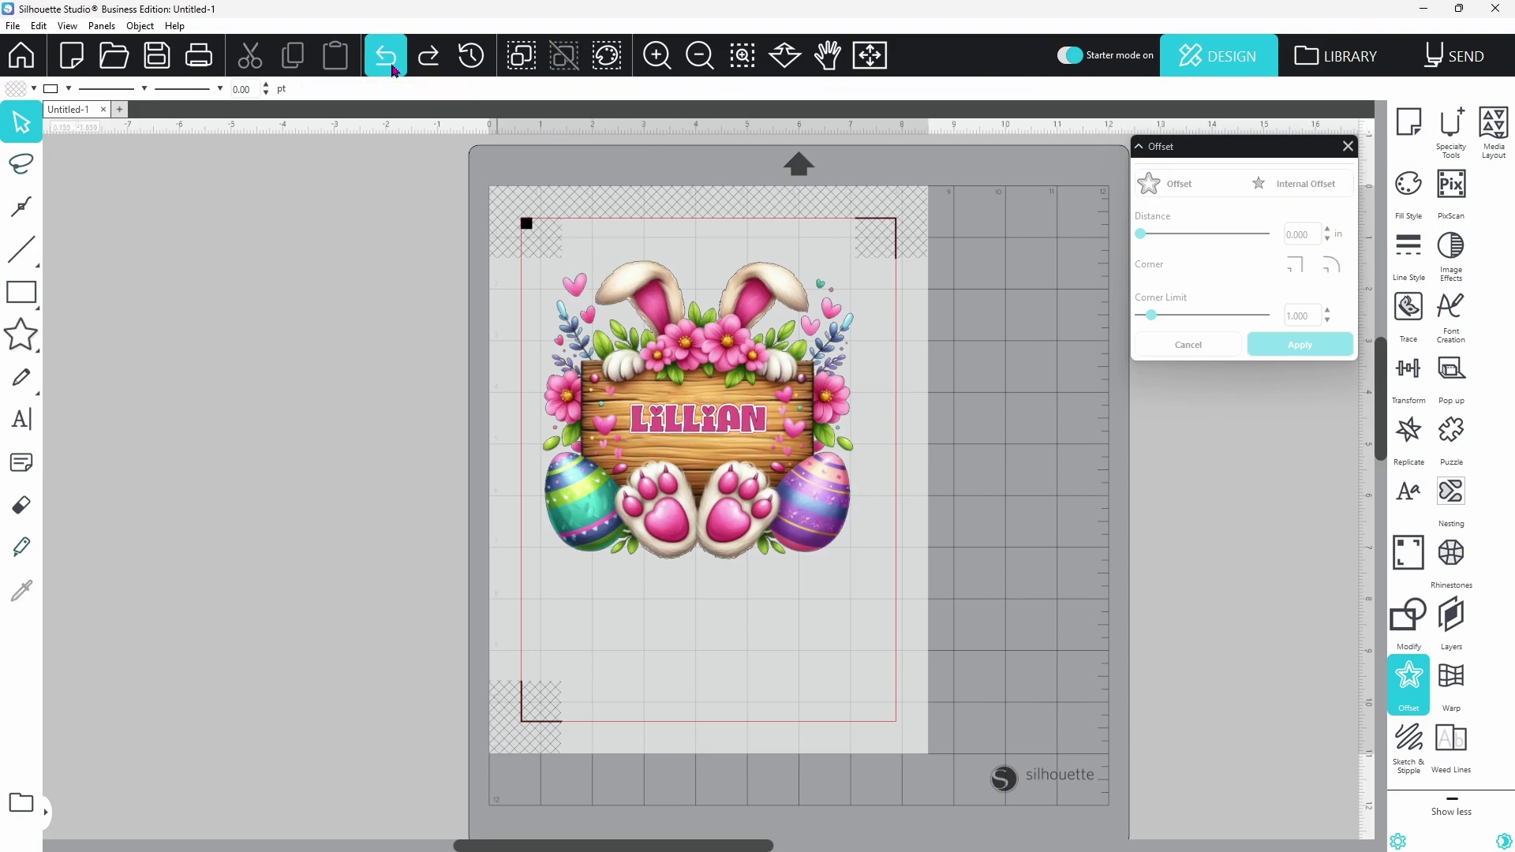
click(387, 68)
click(32, 90)
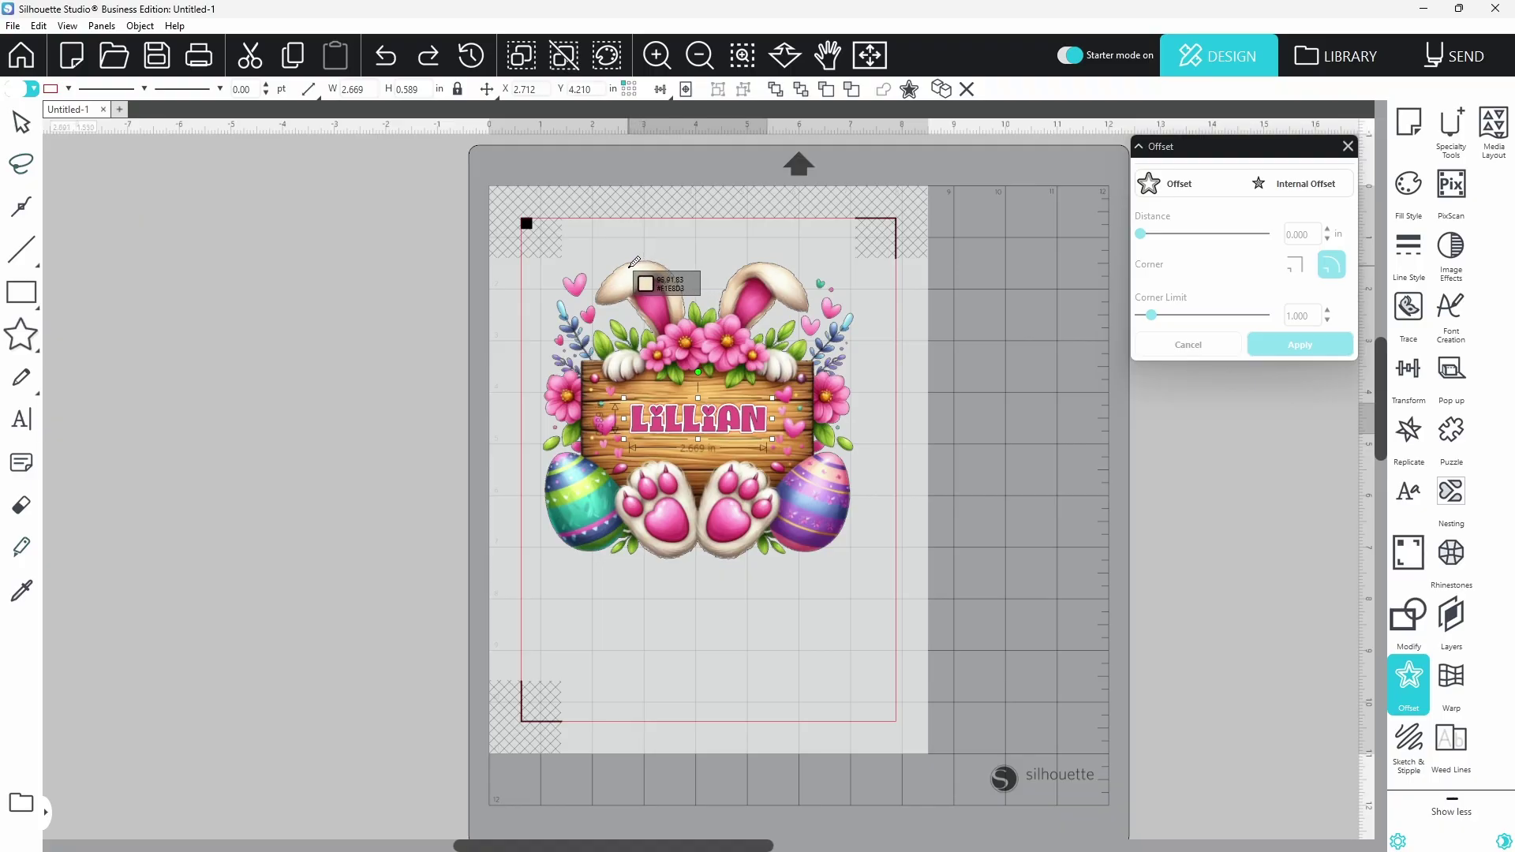
key(Escape)
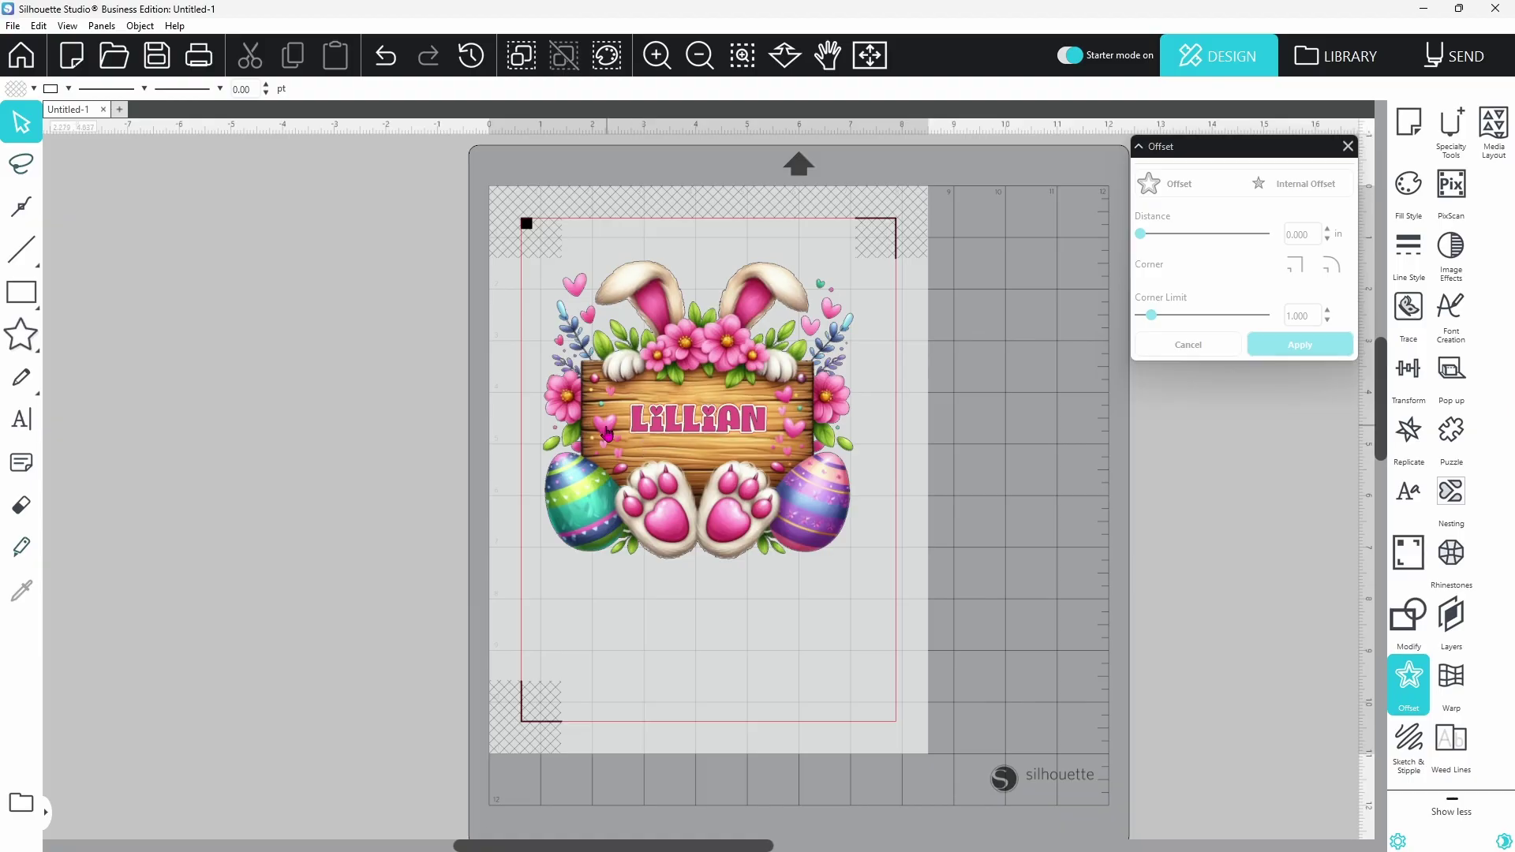
Open the print preview of the sign, then close it without printing.
click(13, 25)
click(50, 283)
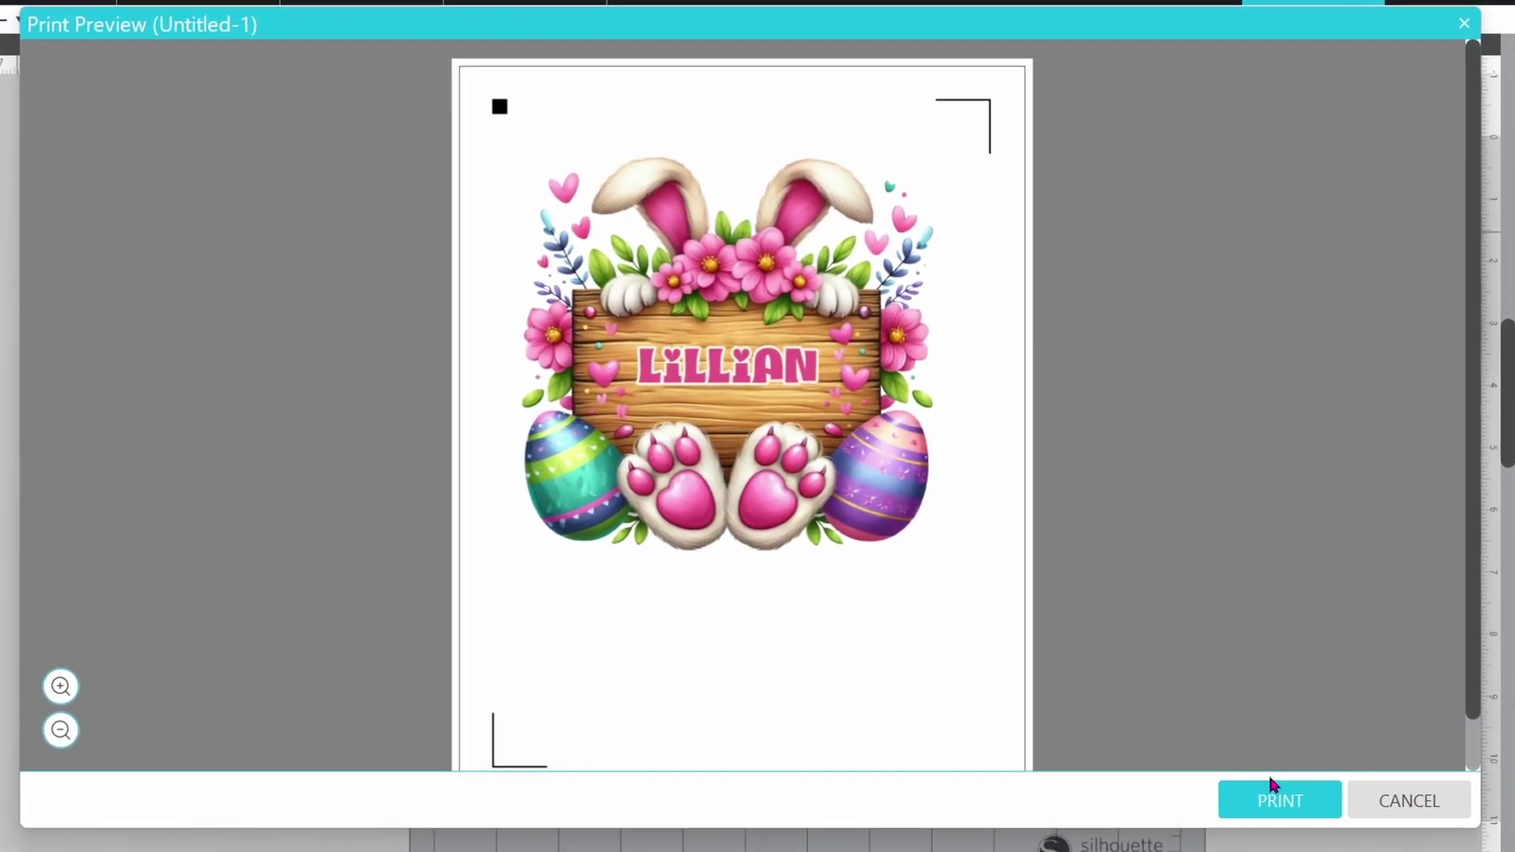
click(1411, 803)
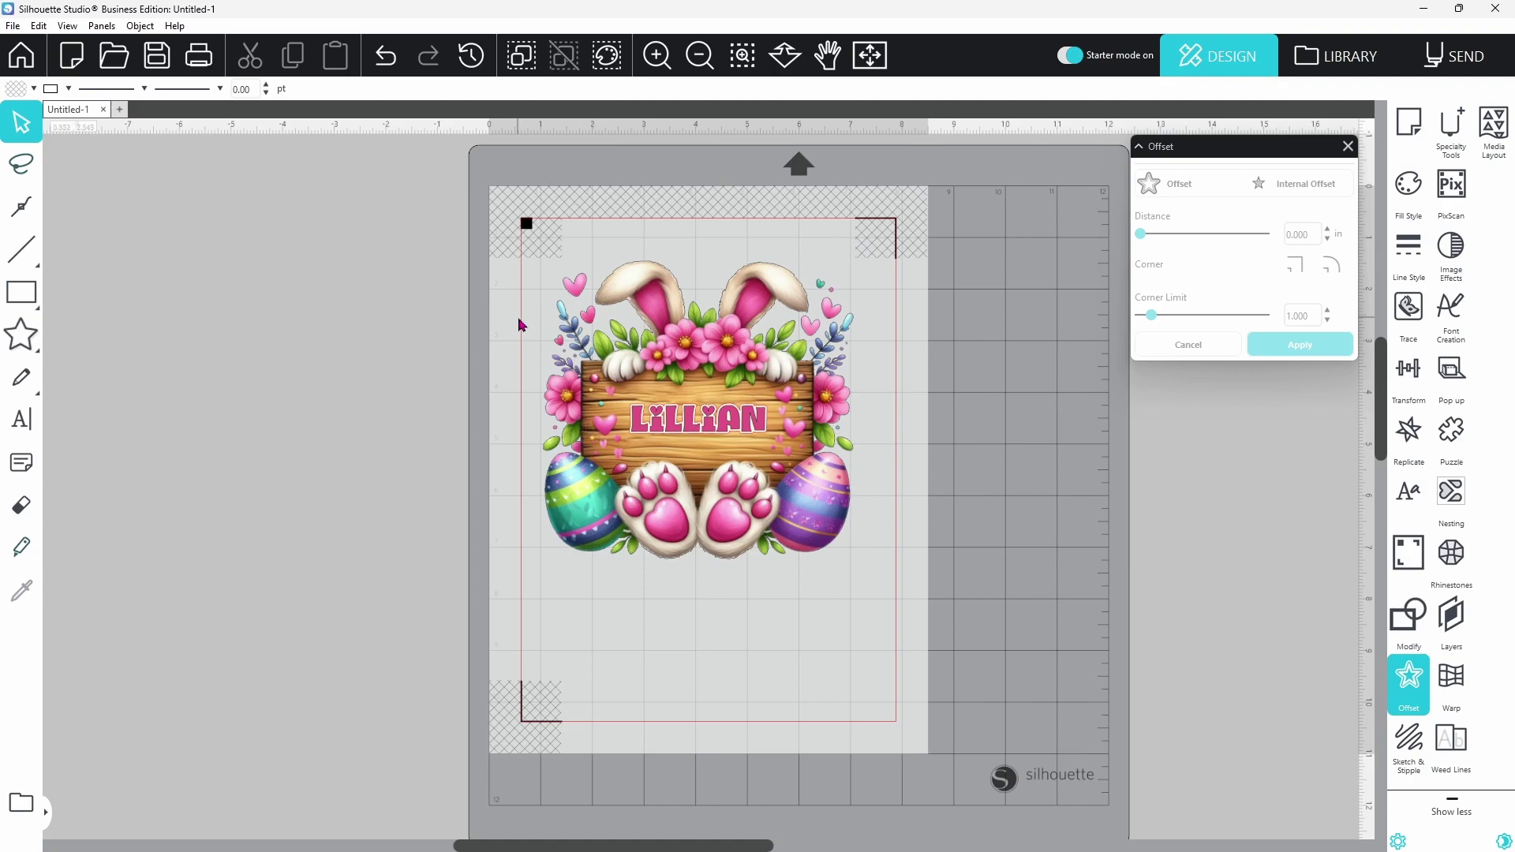
Select the bunny artwork and name together and set their outline colour to black.
drag(528, 269, 981, 618)
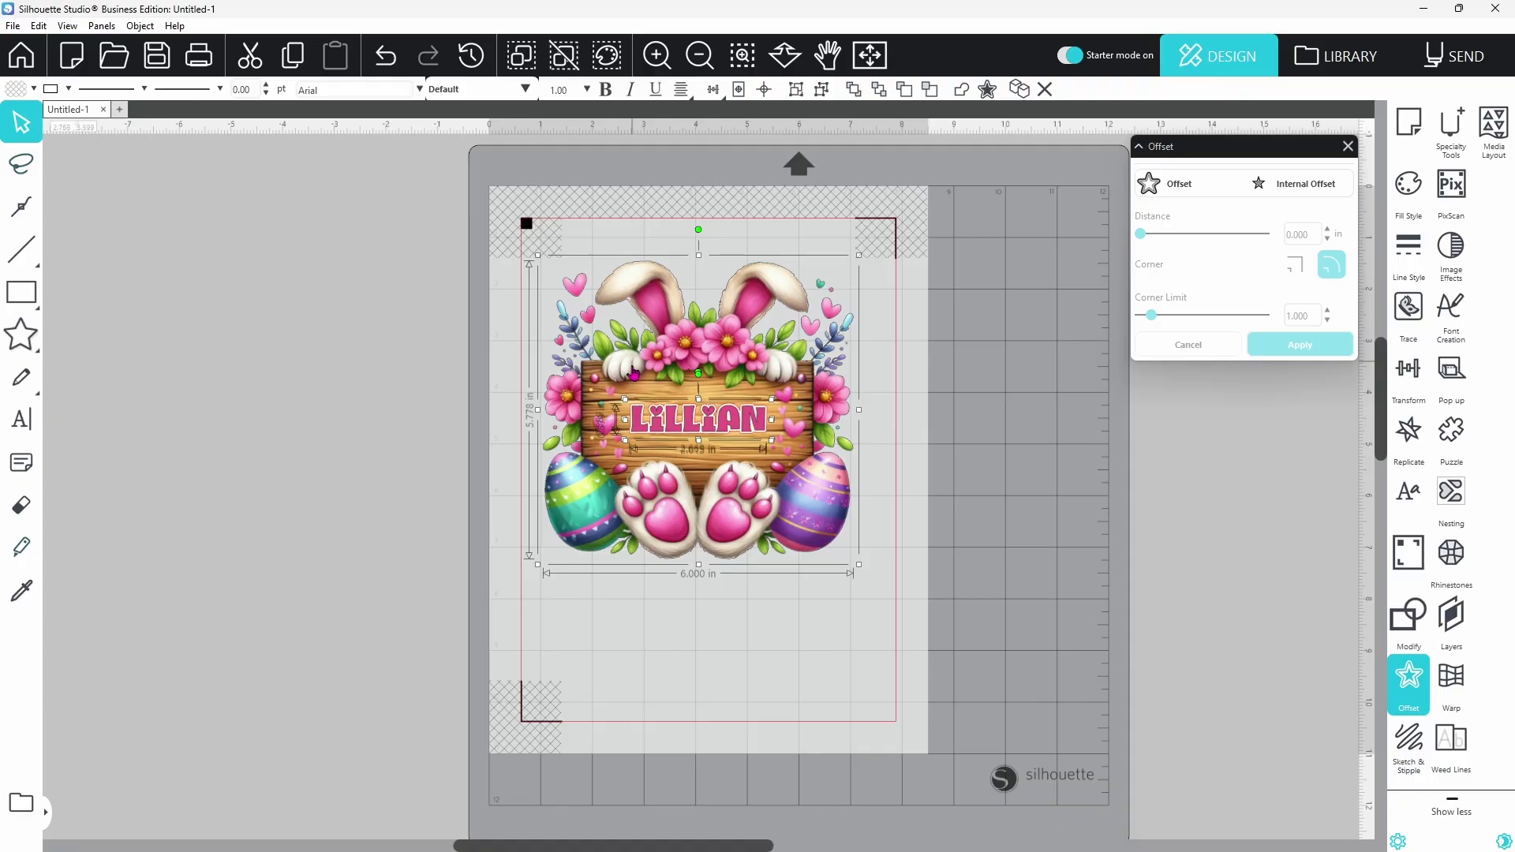
click(69, 89)
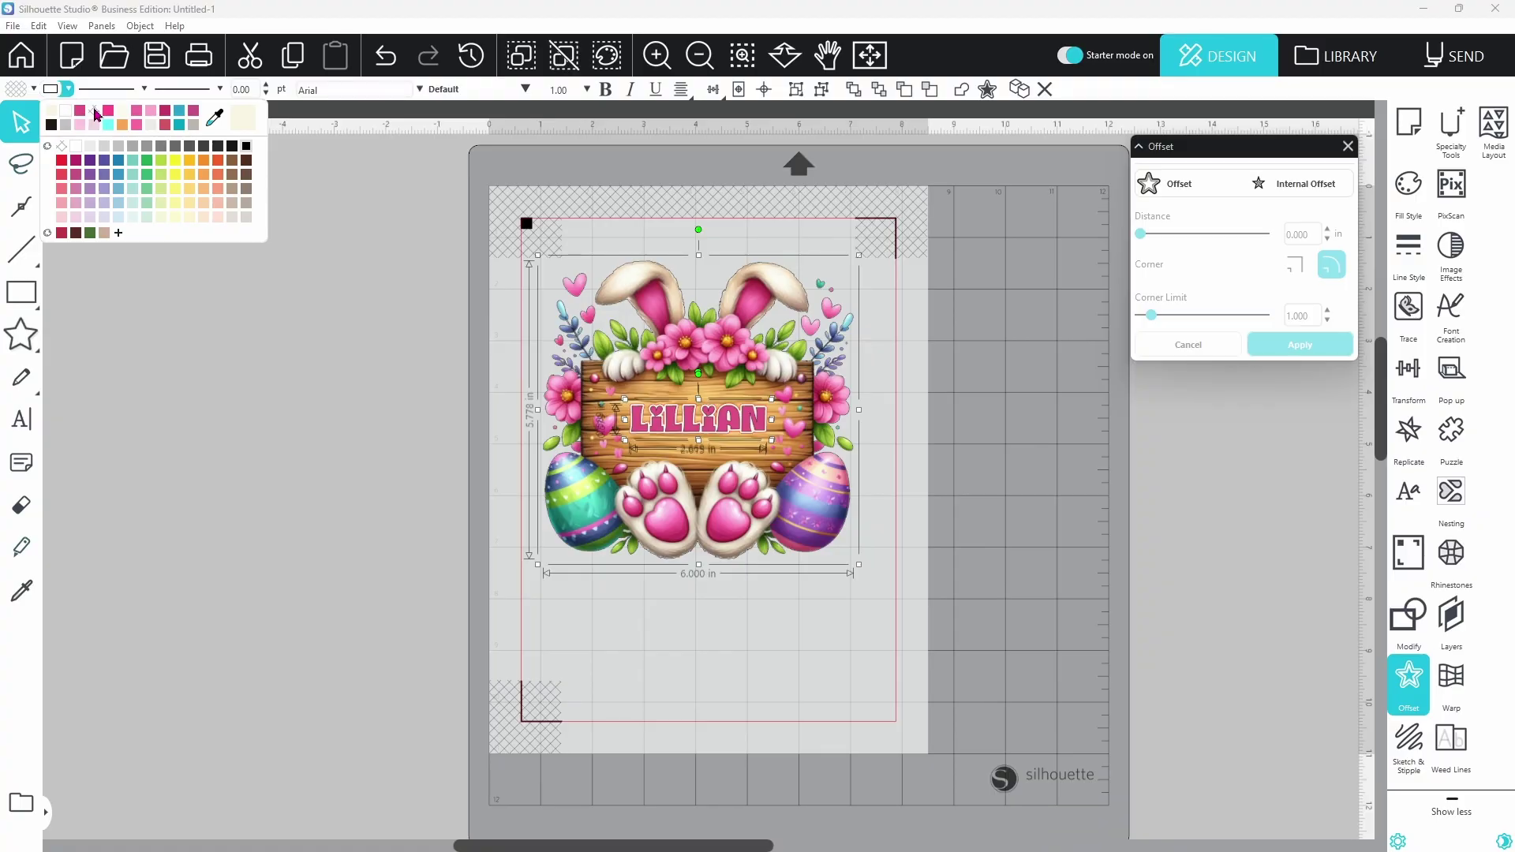
click(94, 112)
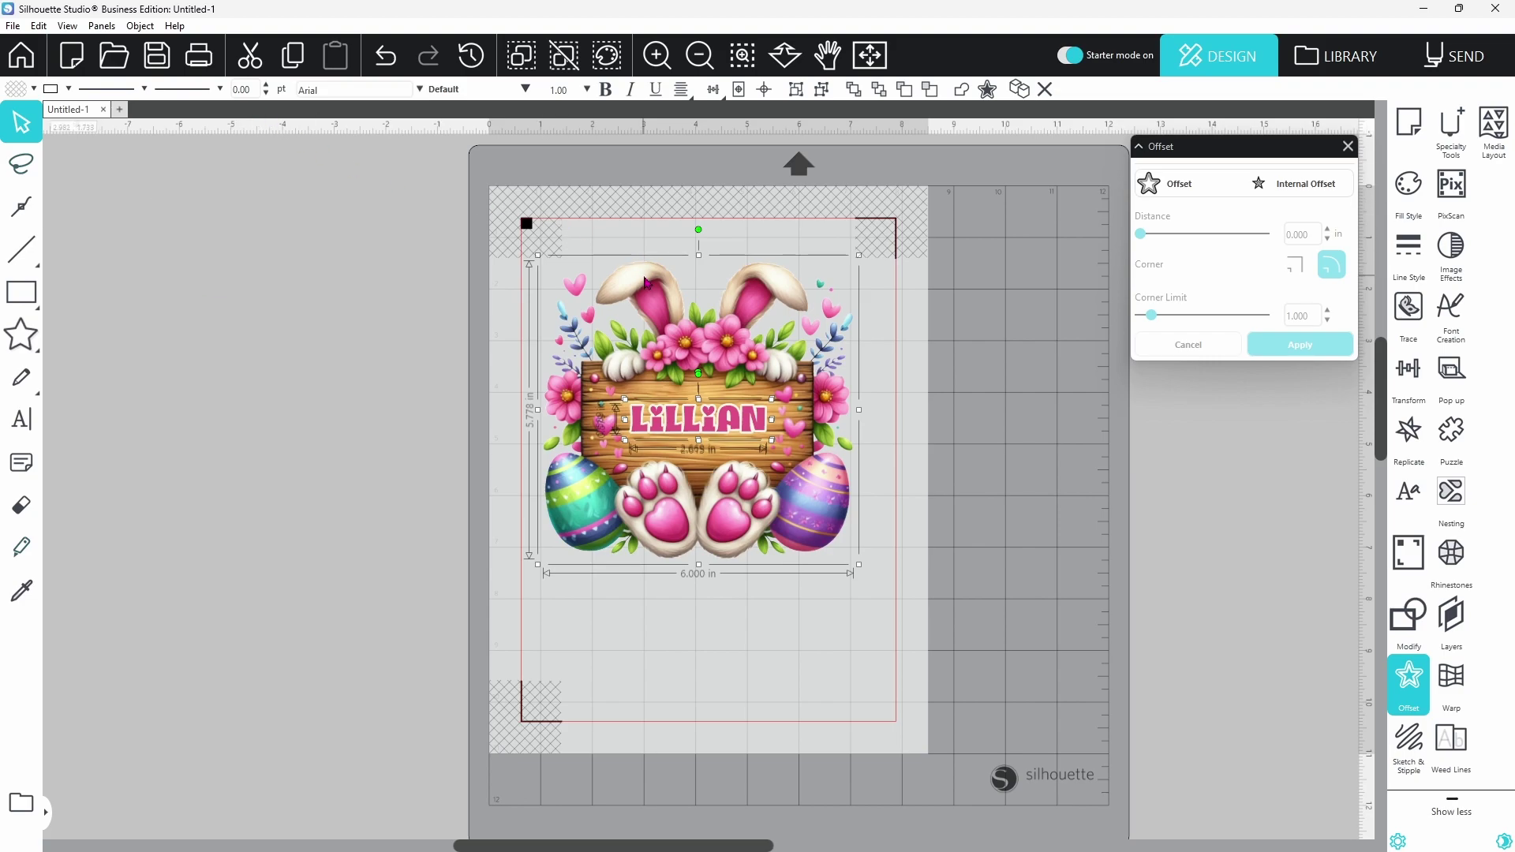
click(68, 89)
click(52, 125)
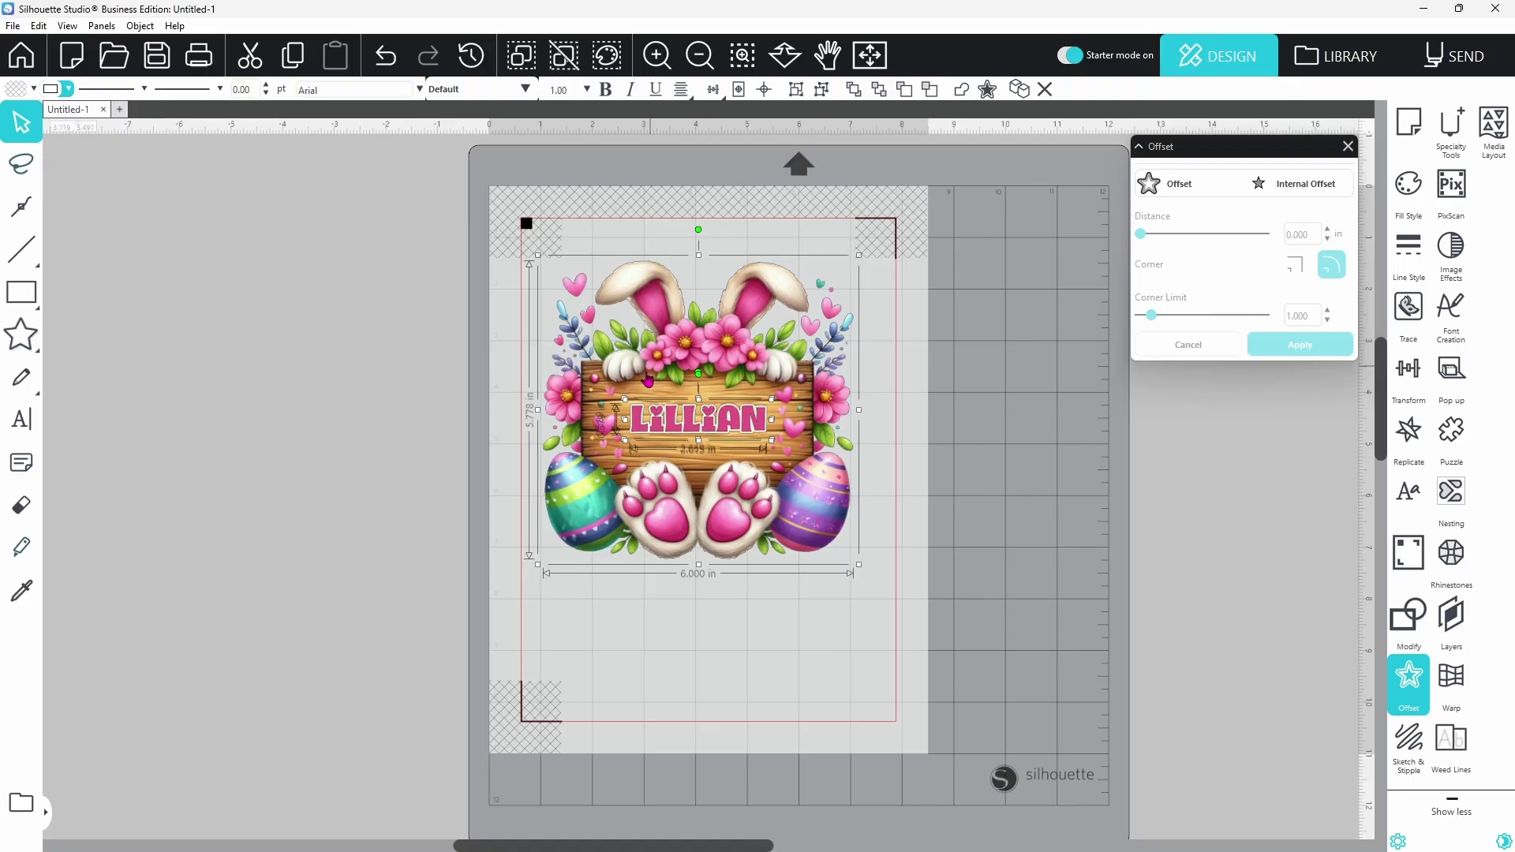
Set the selected design's line width back to 0.00 pt.
click(267, 86)
click(267, 86)
click(17, 27)
click(119, 282)
click(266, 94)
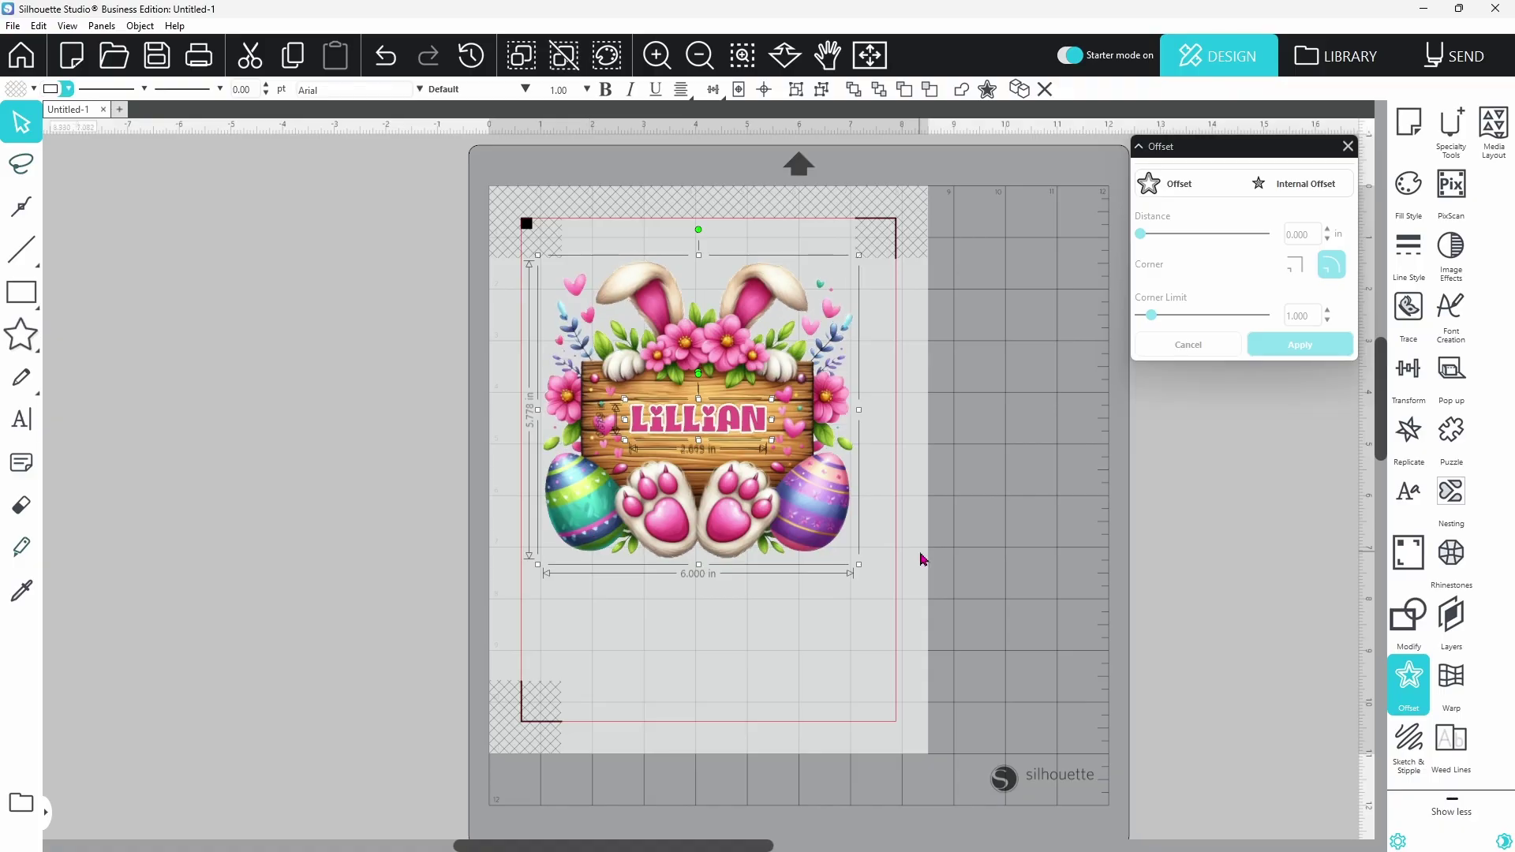
Ungroup the bunny design and nudge it slightly down and to the right.
right_click(822, 525)
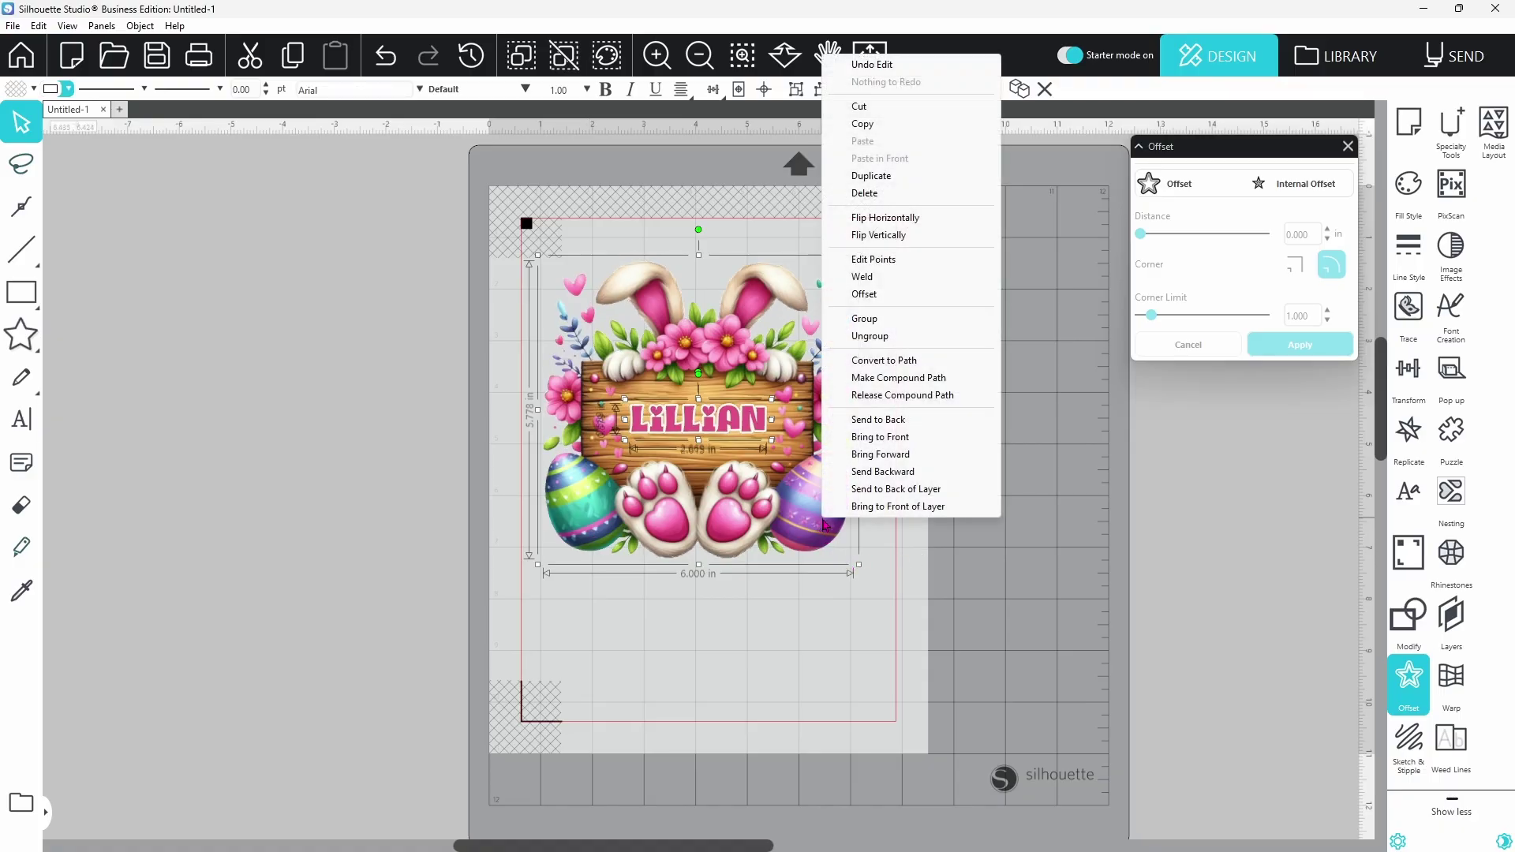
click(858, 340)
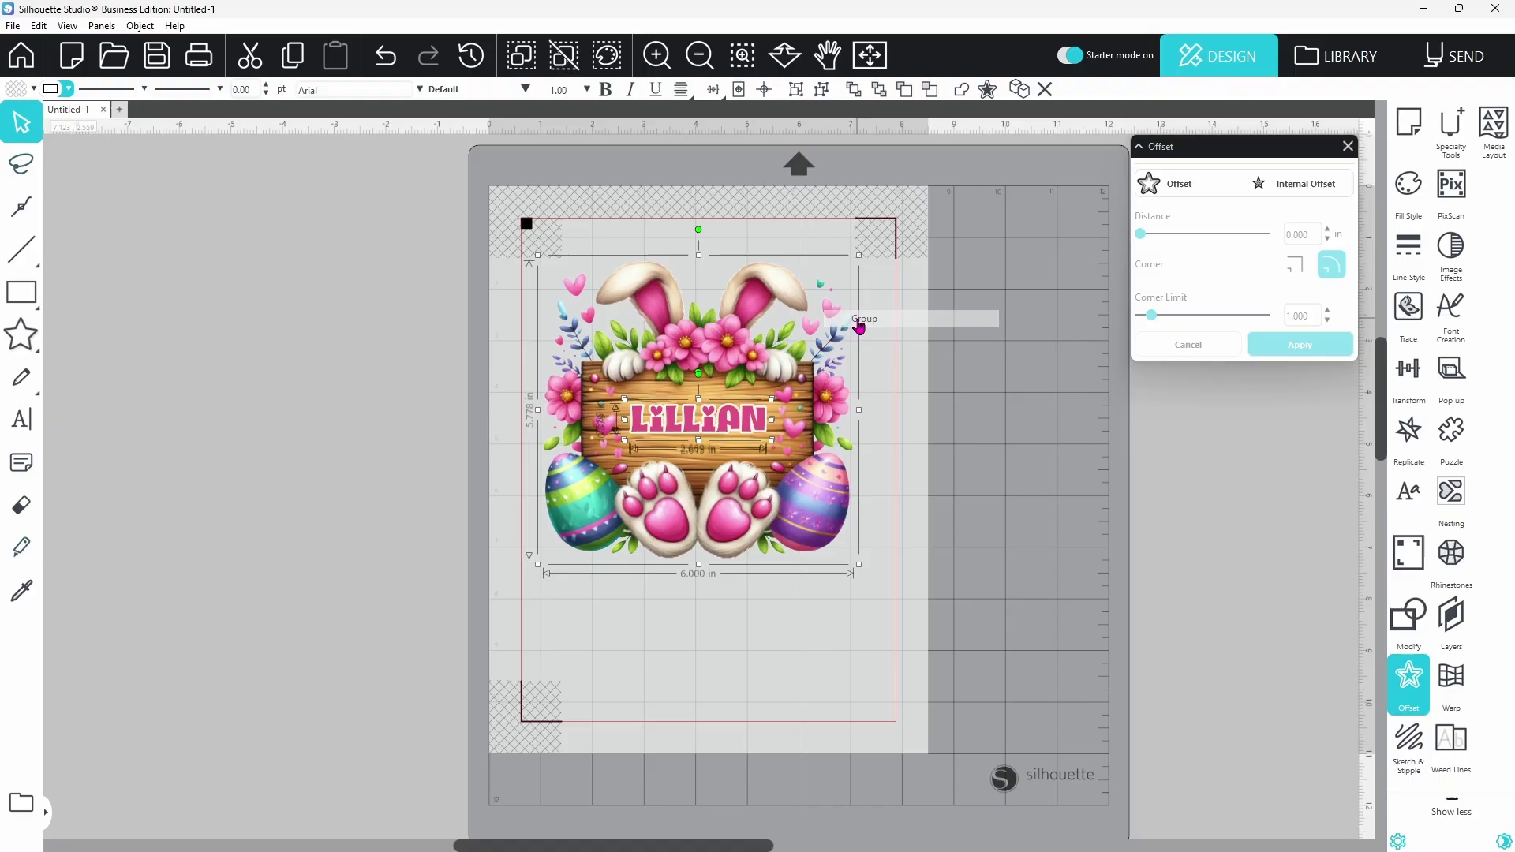
drag(819, 469, 831, 485)
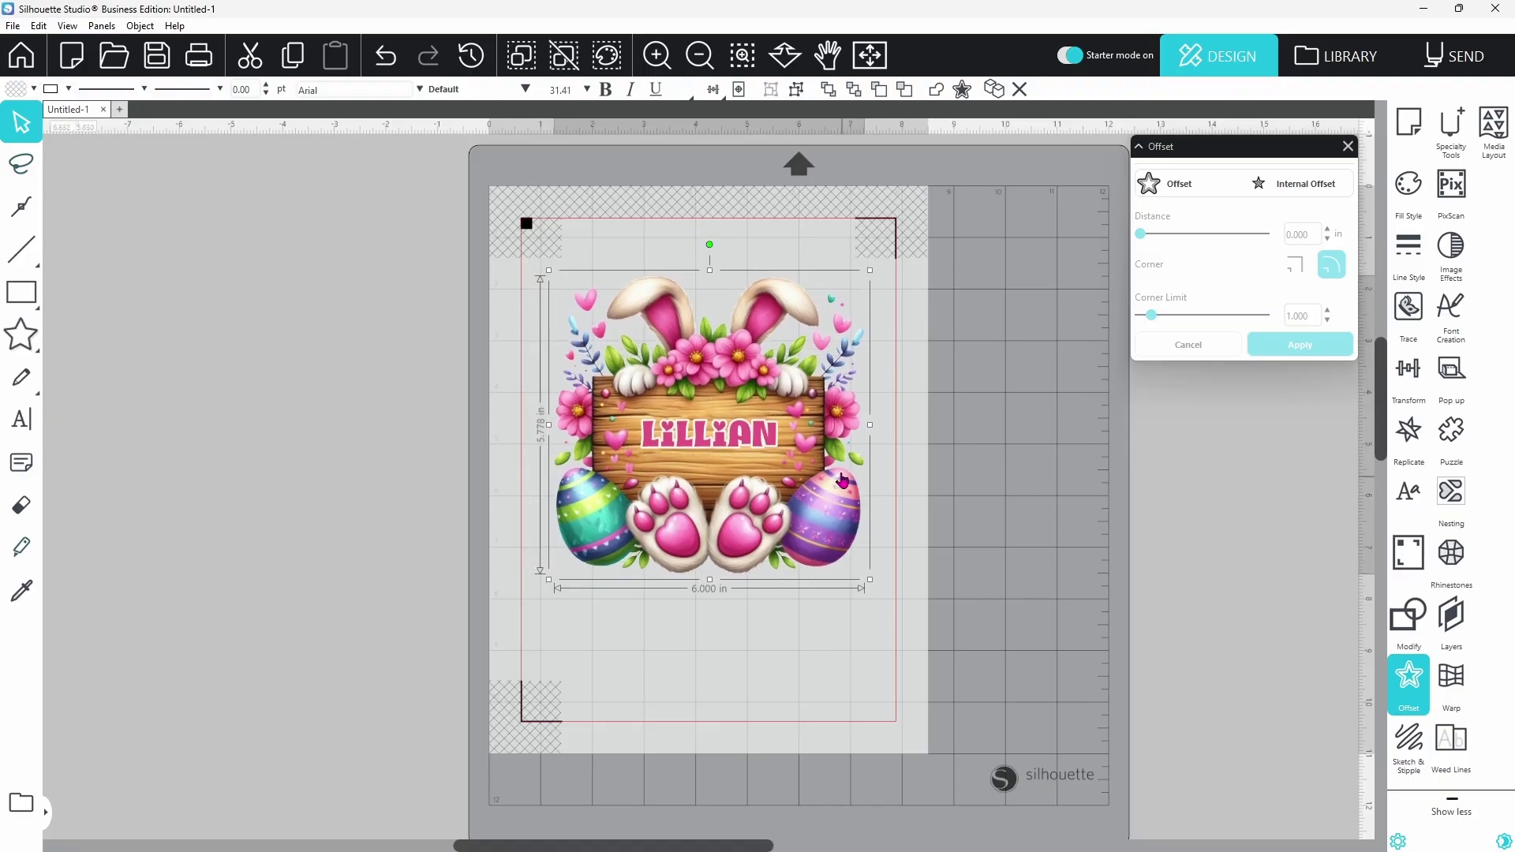
click(385, 503)
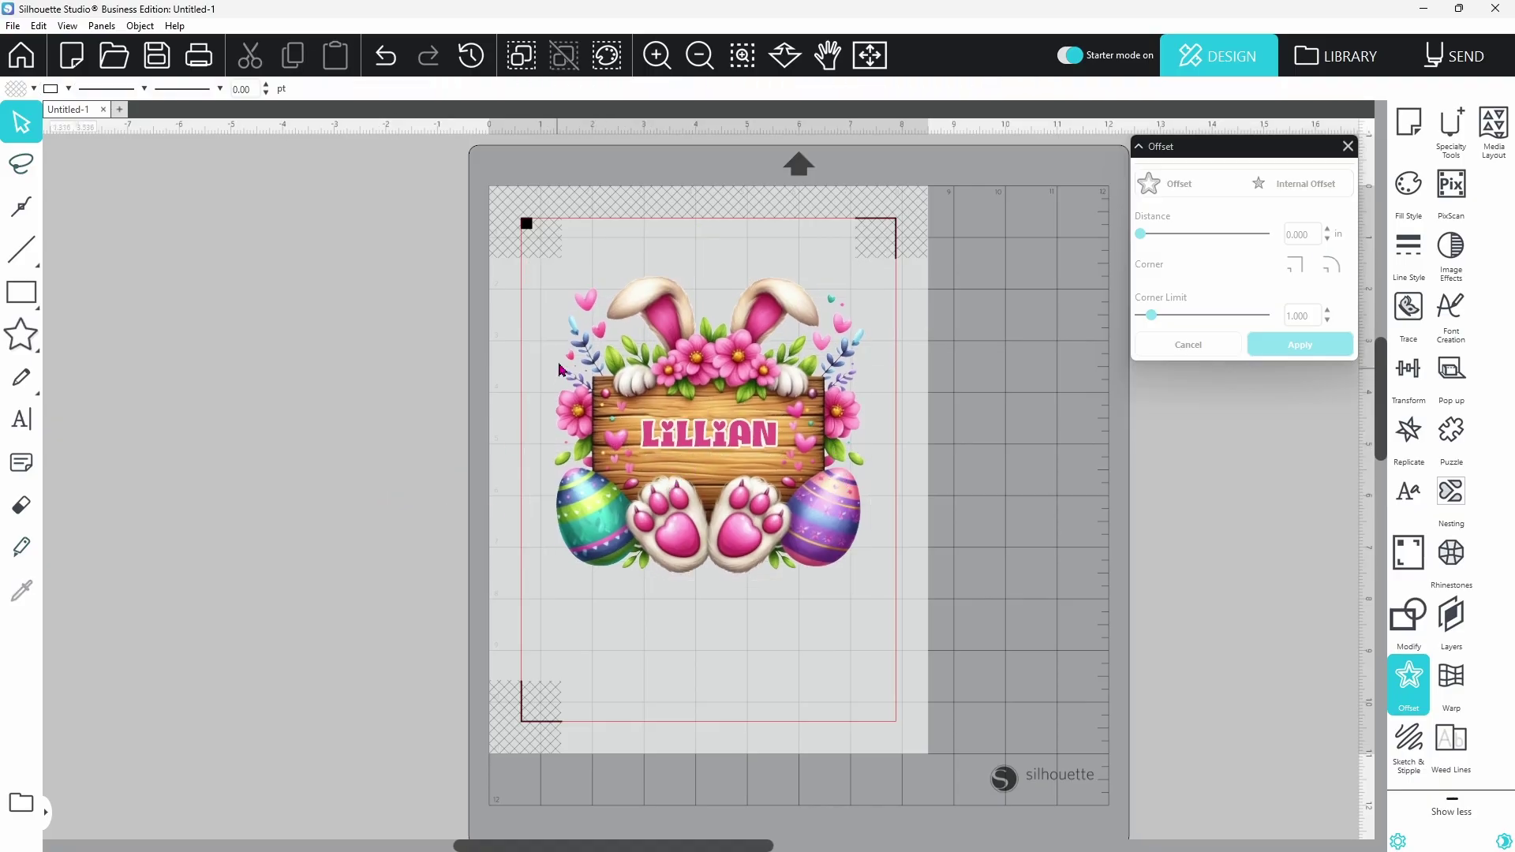
Draw a 6.647 in square with the Rectangle tool over the bunny design.
mouse_move(29, 299)
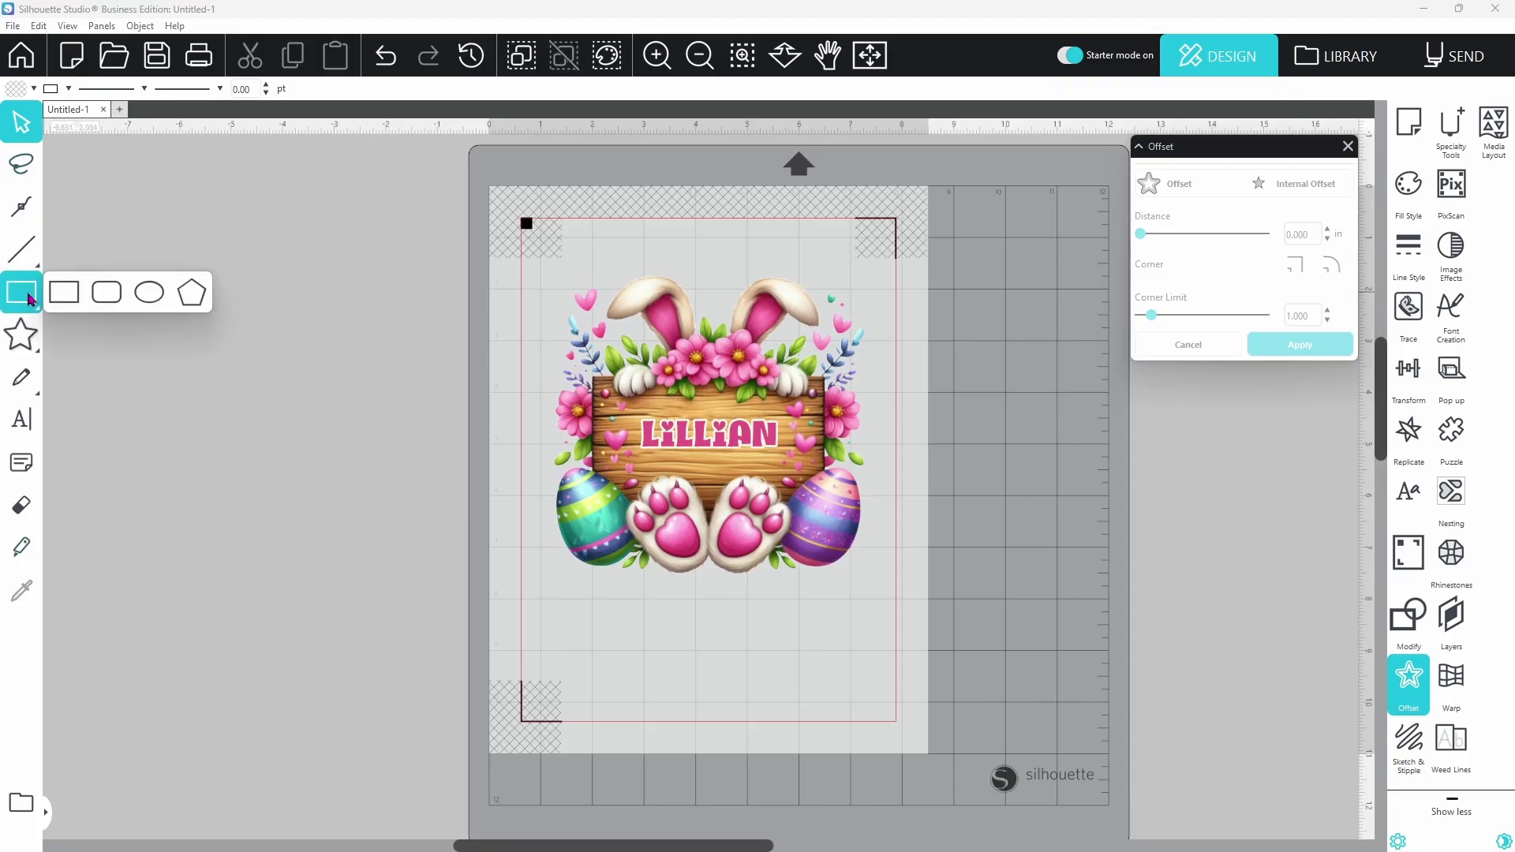
click(65, 296)
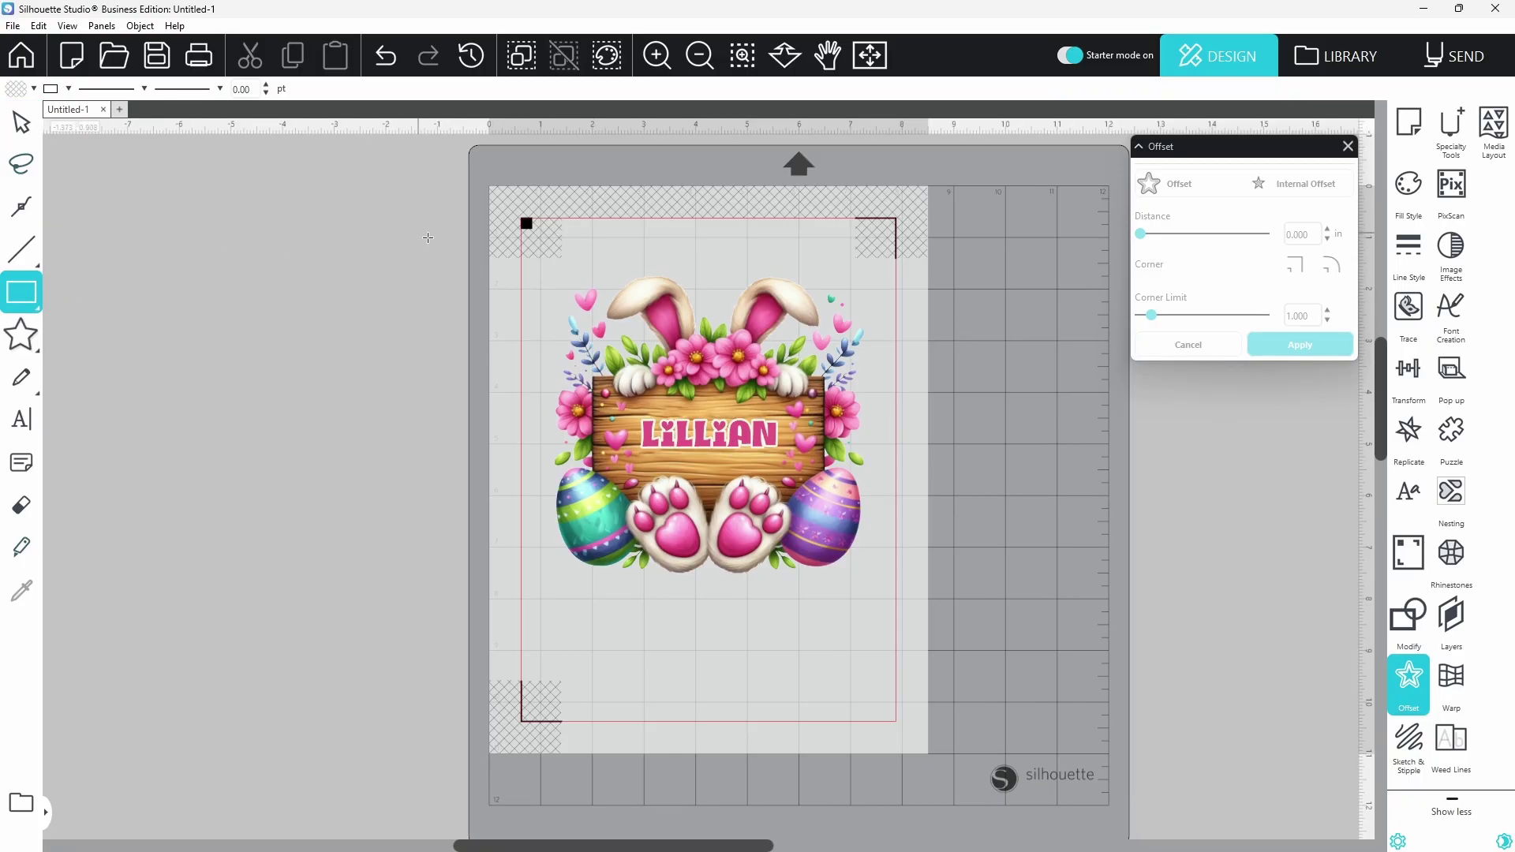
drag(546, 264, 890, 608)
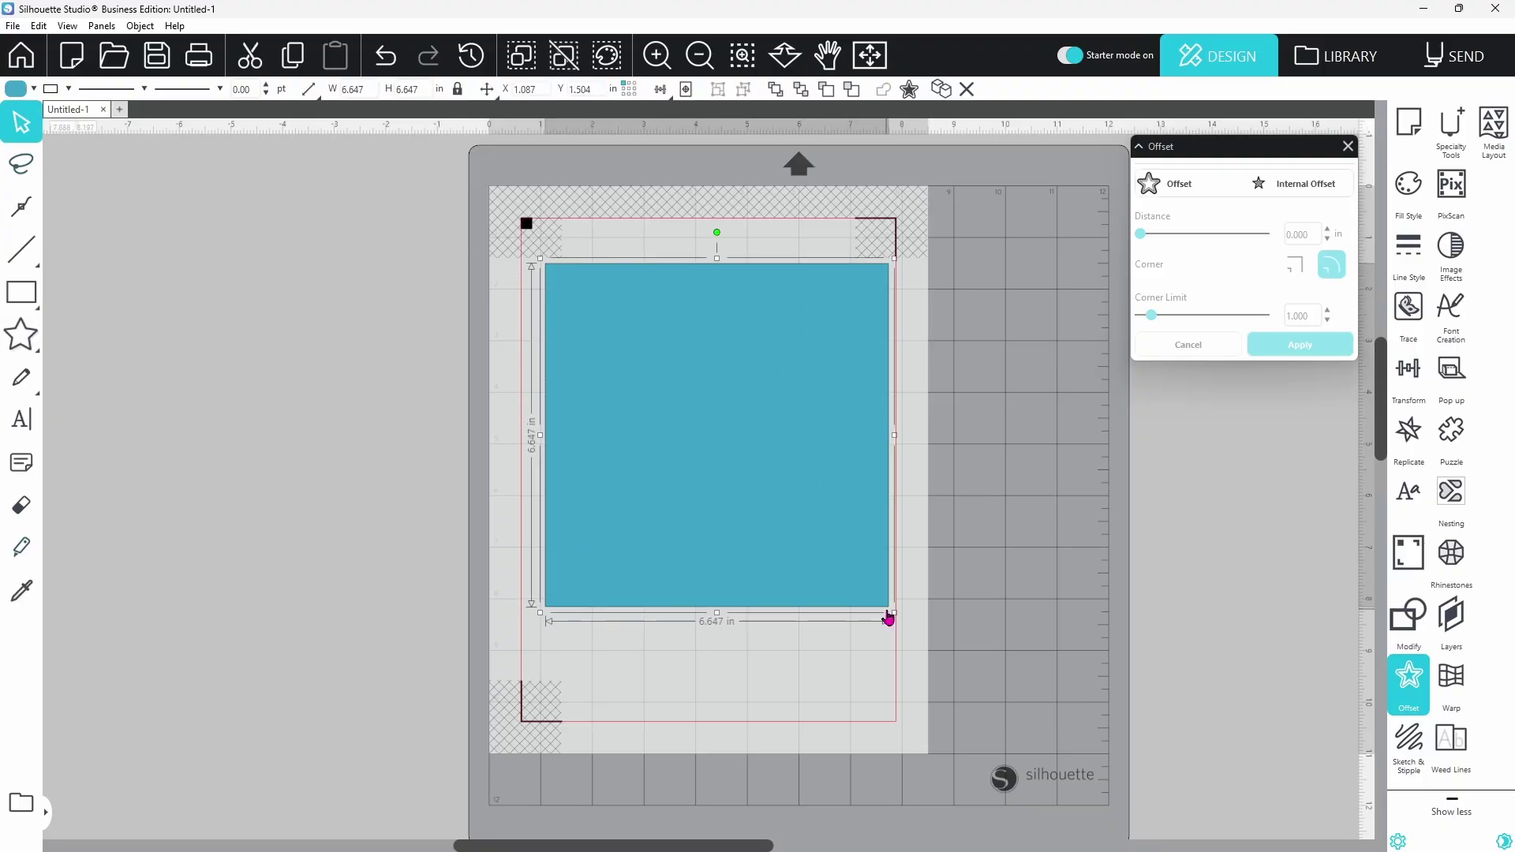
Send the square behind the bunny design and centre the bunny image on the page.
right_click(697, 486)
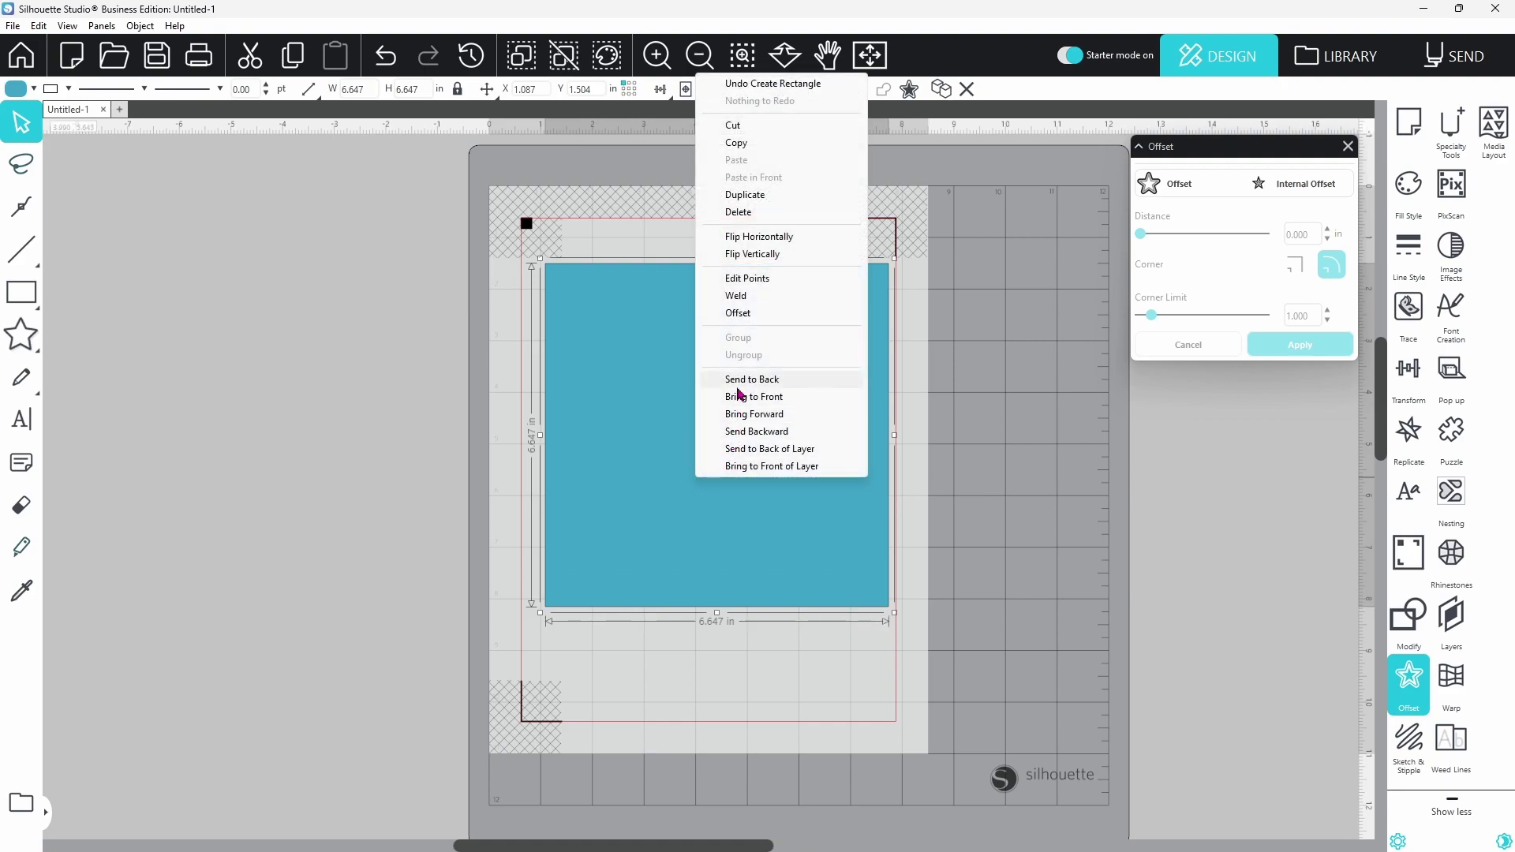
click(737, 380)
click(706, 468)
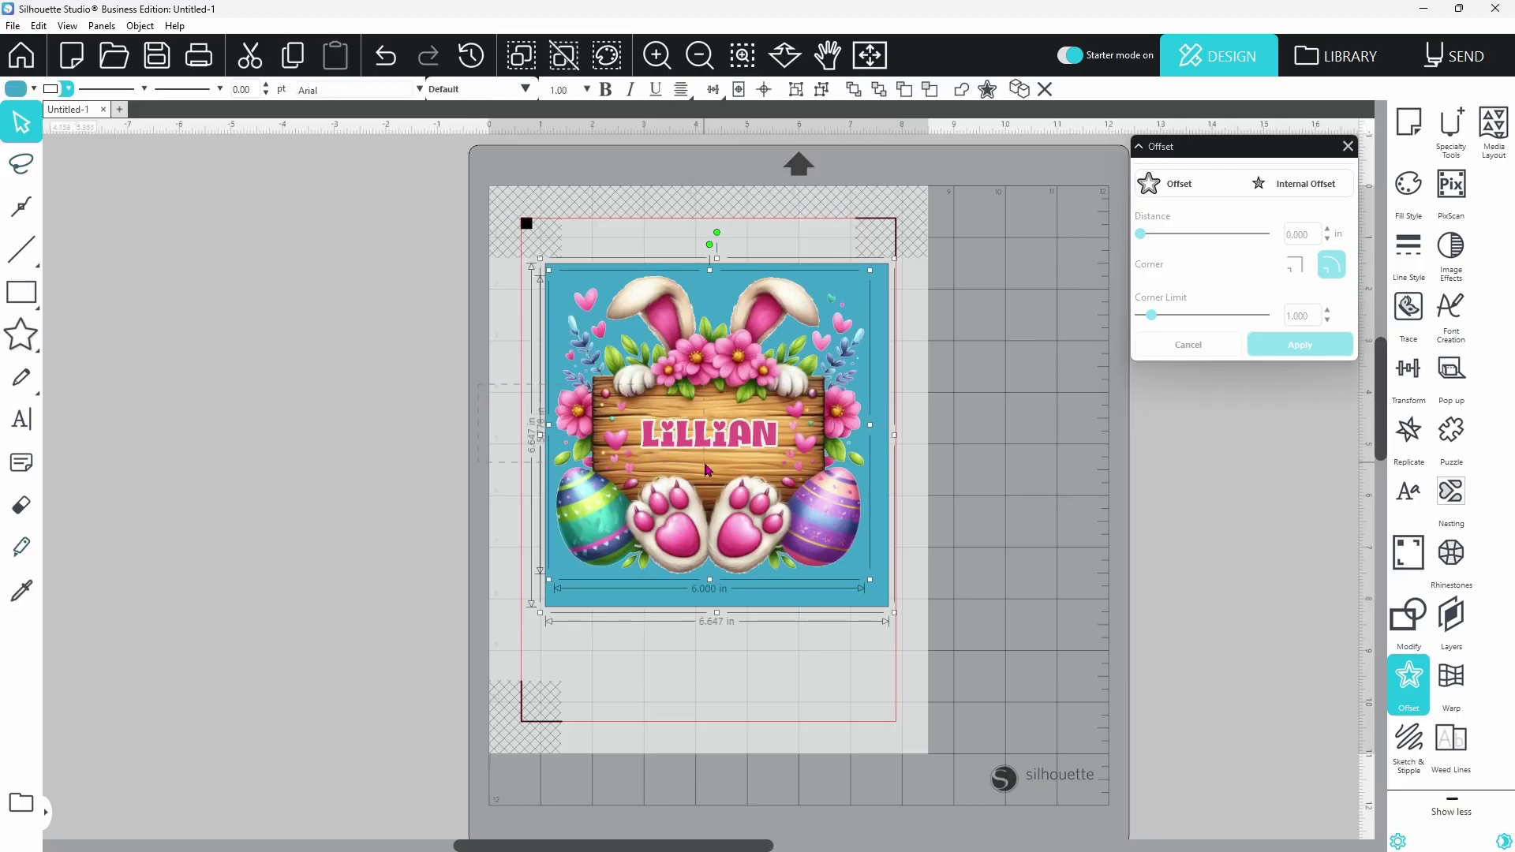
click(771, 94)
click(1006, 327)
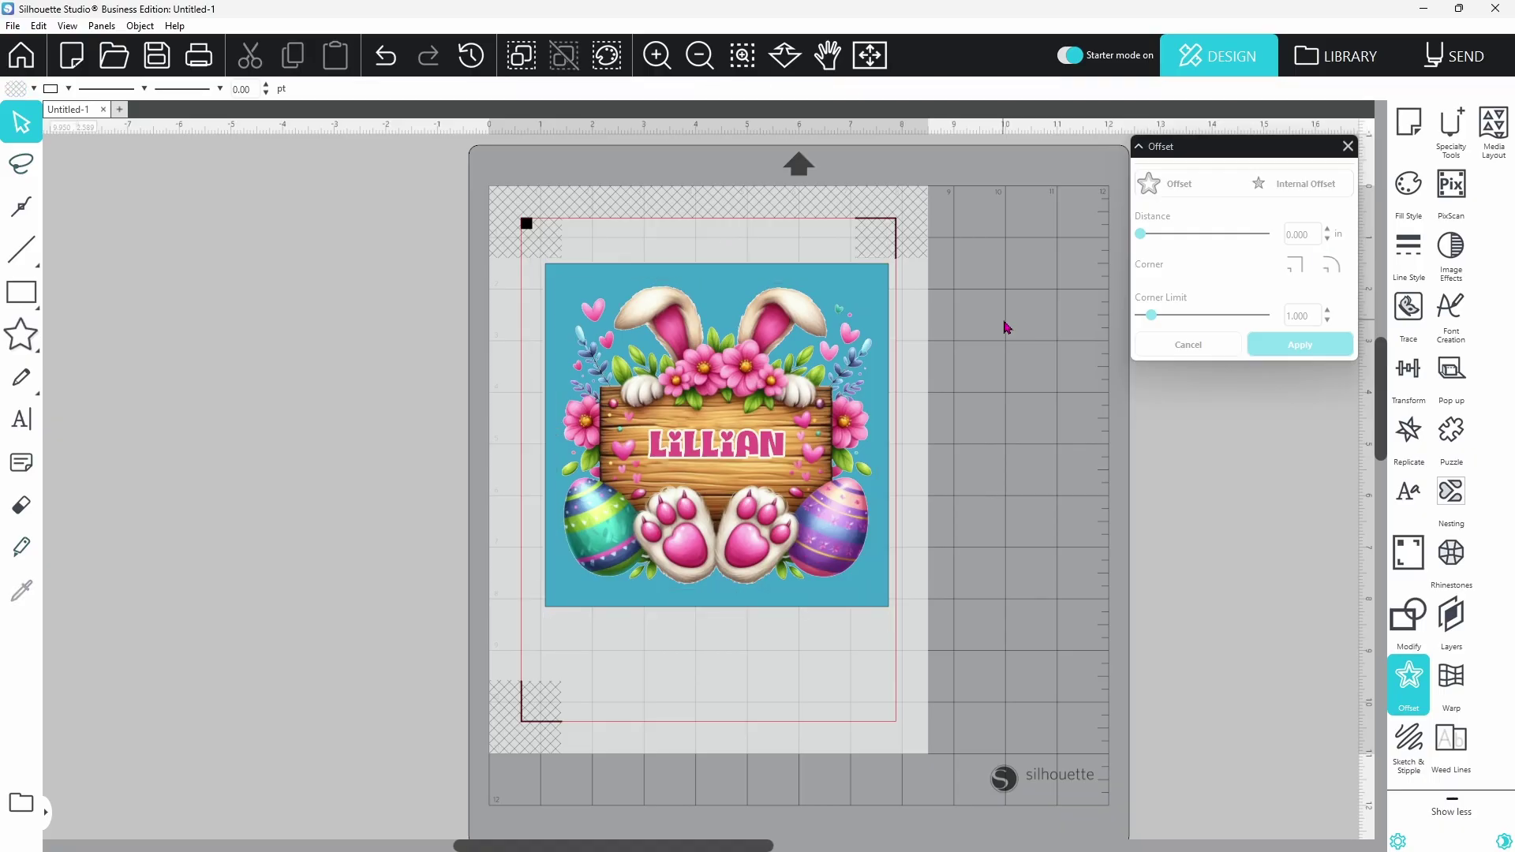
Change the image's fill colour from teal to pink.
click(868, 281)
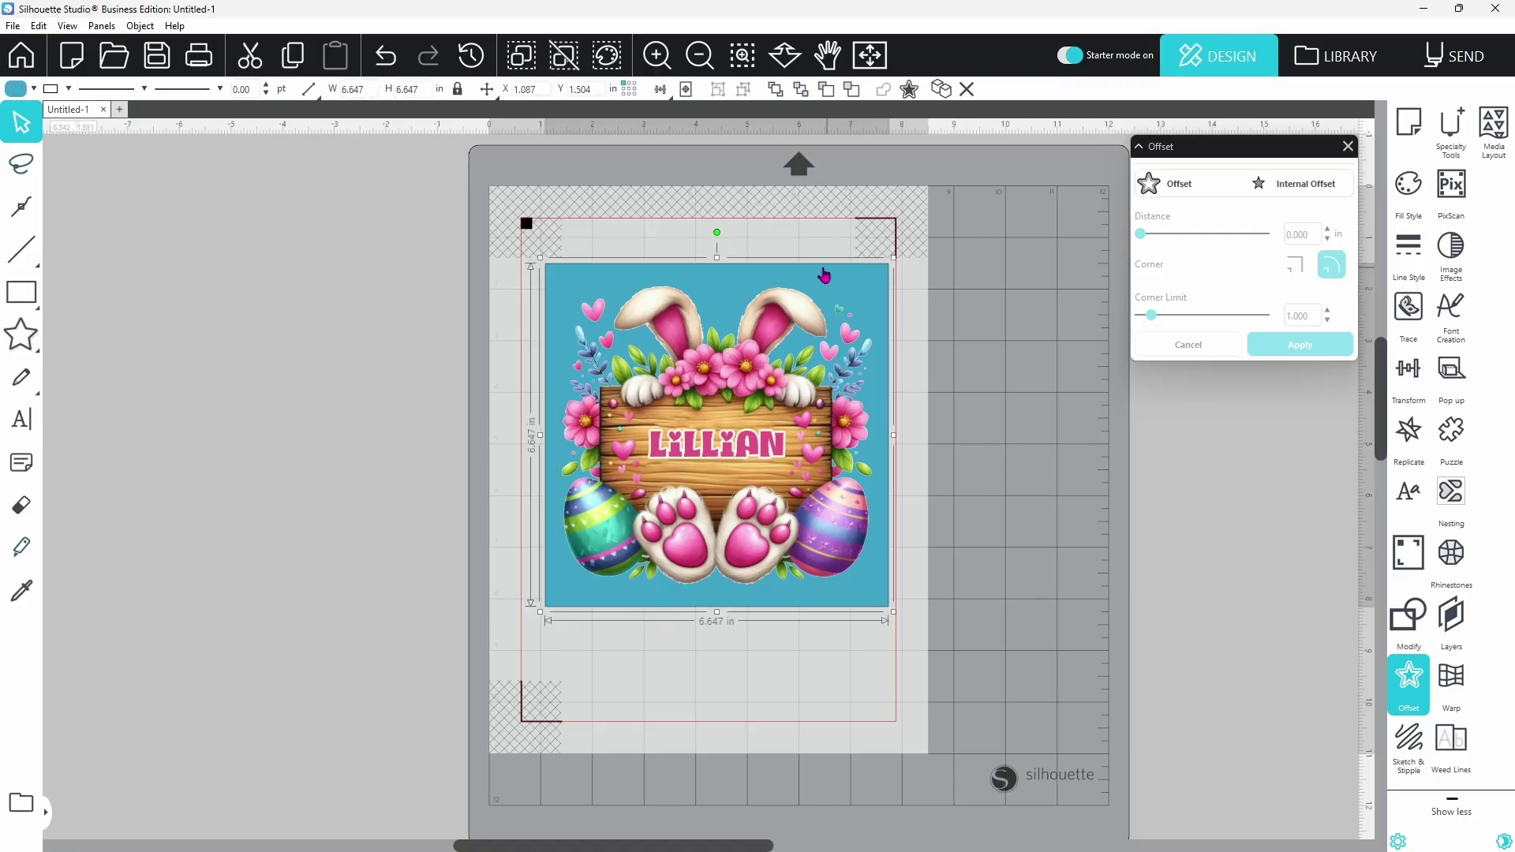
click(20, 88)
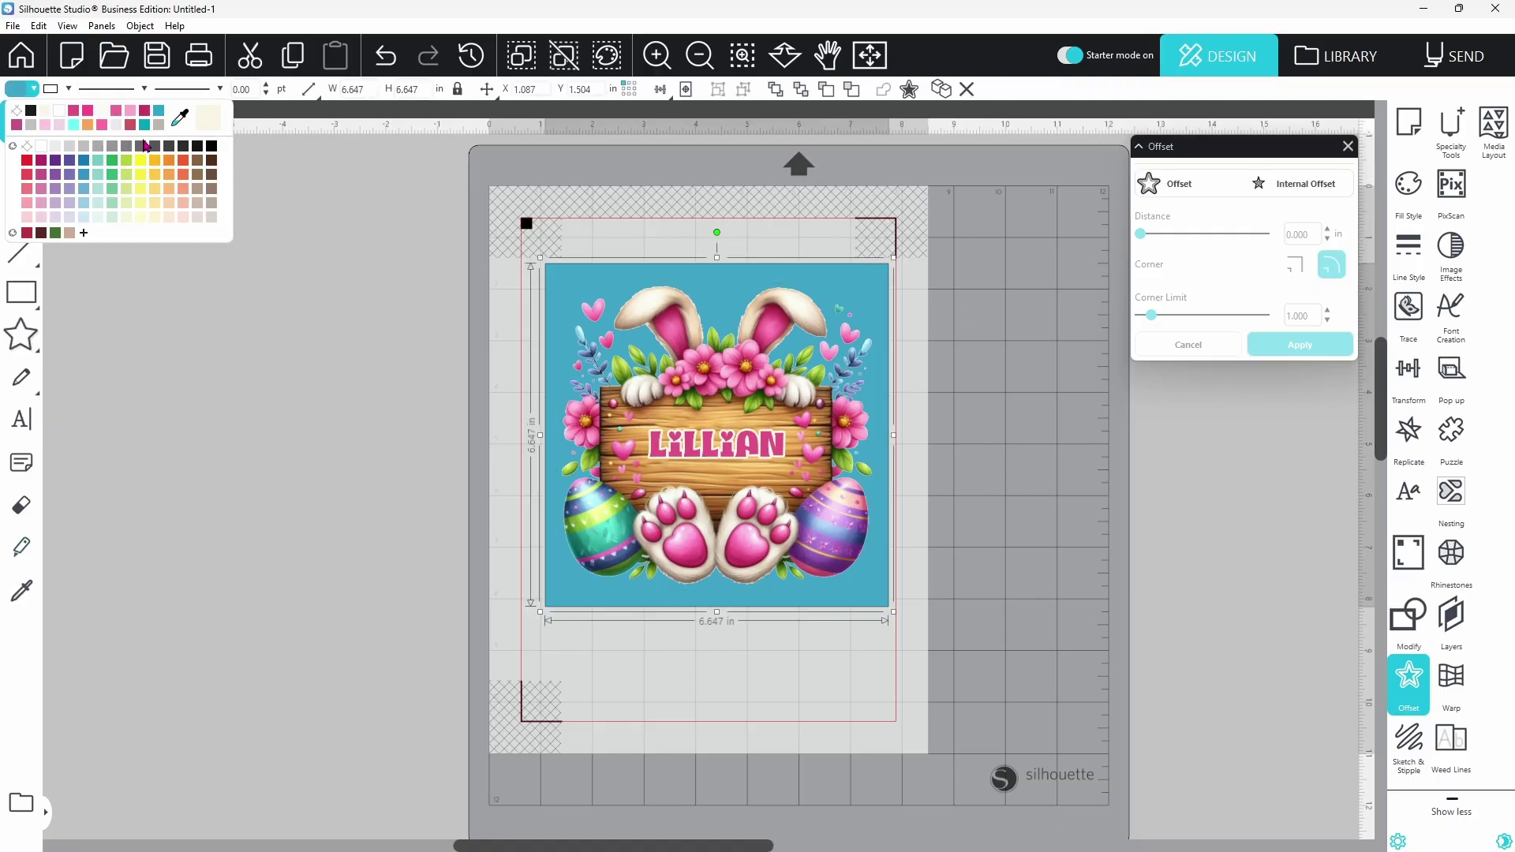
click(75, 115)
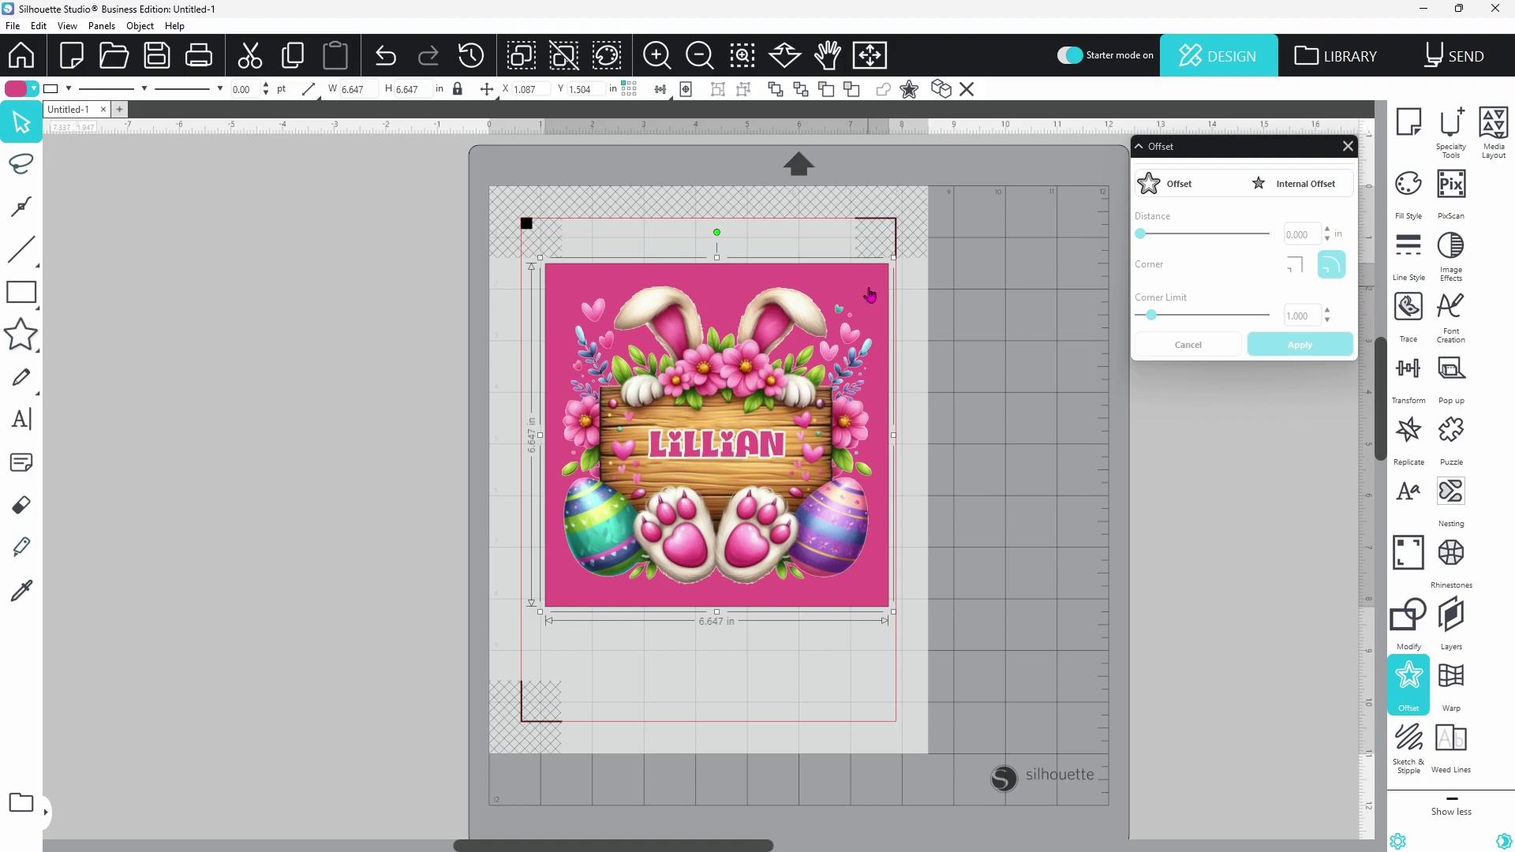
Apply an internal offset of 0.200 in to the bunny image.
click(1294, 189)
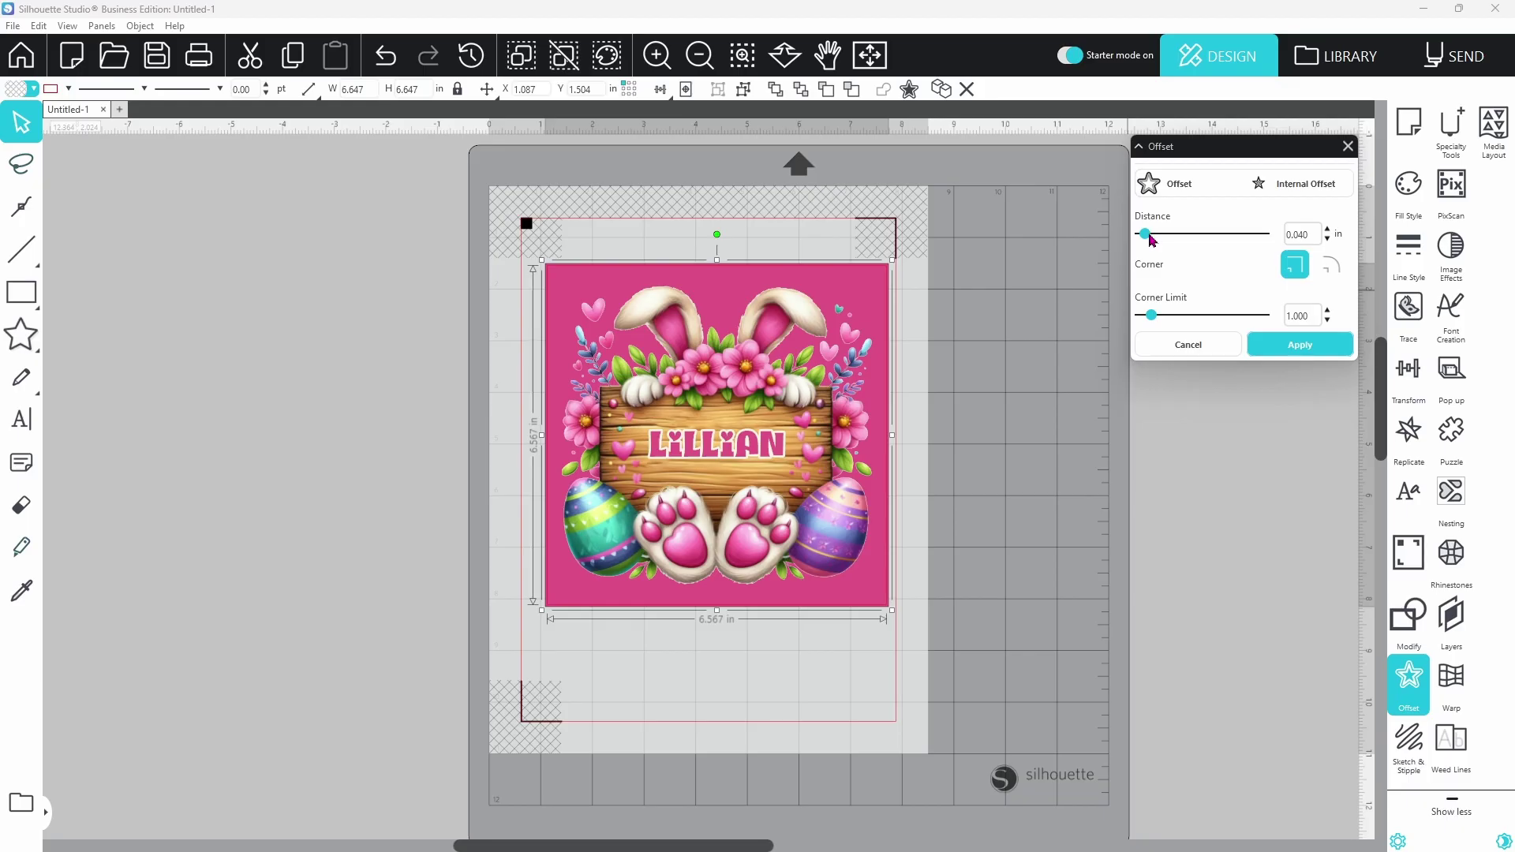
drag(1151, 239, 1172, 251)
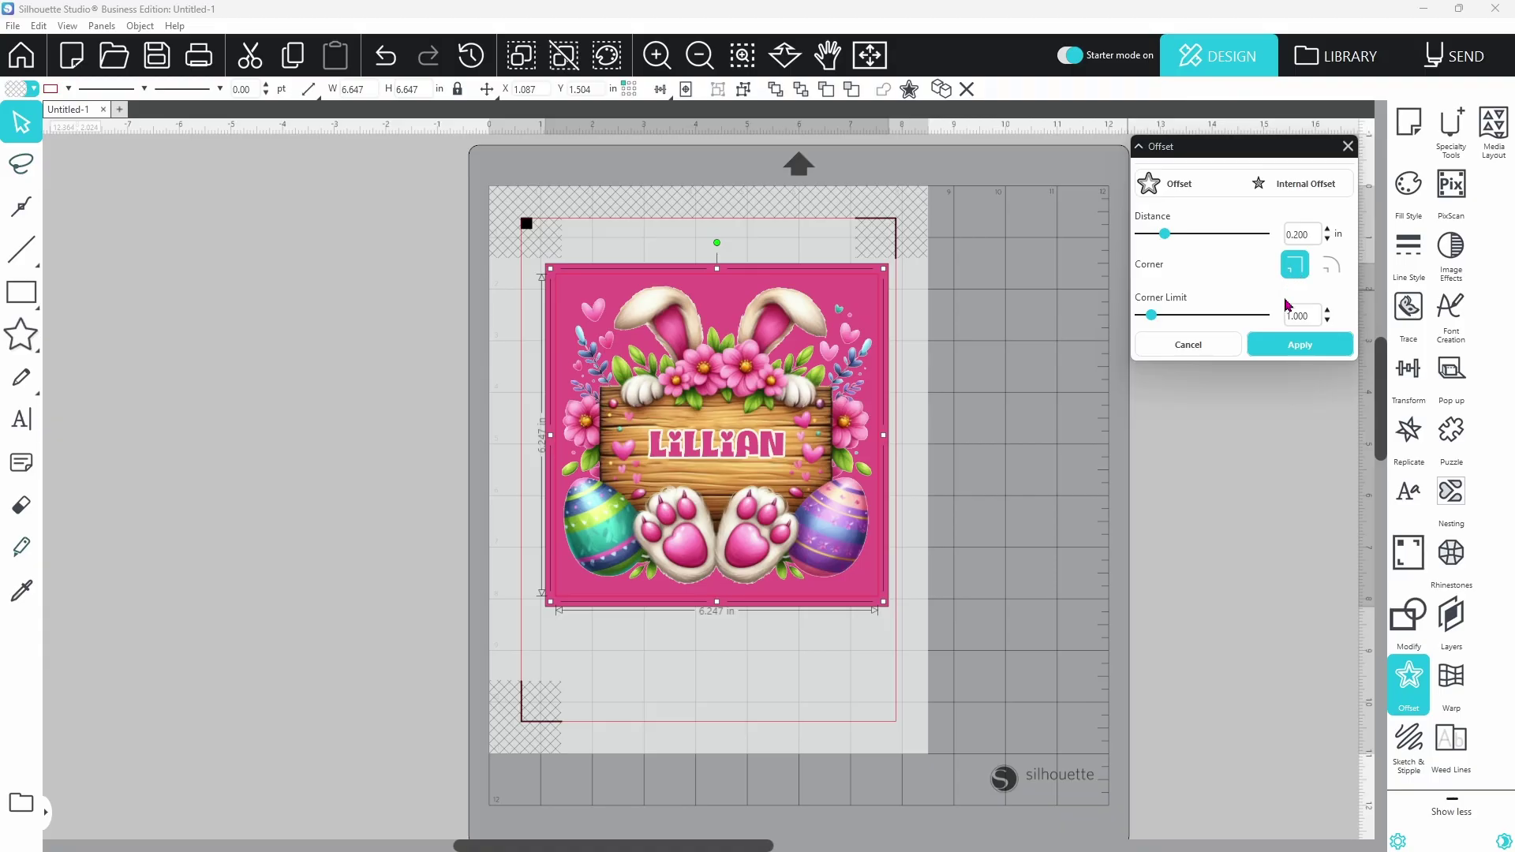
click(1295, 352)
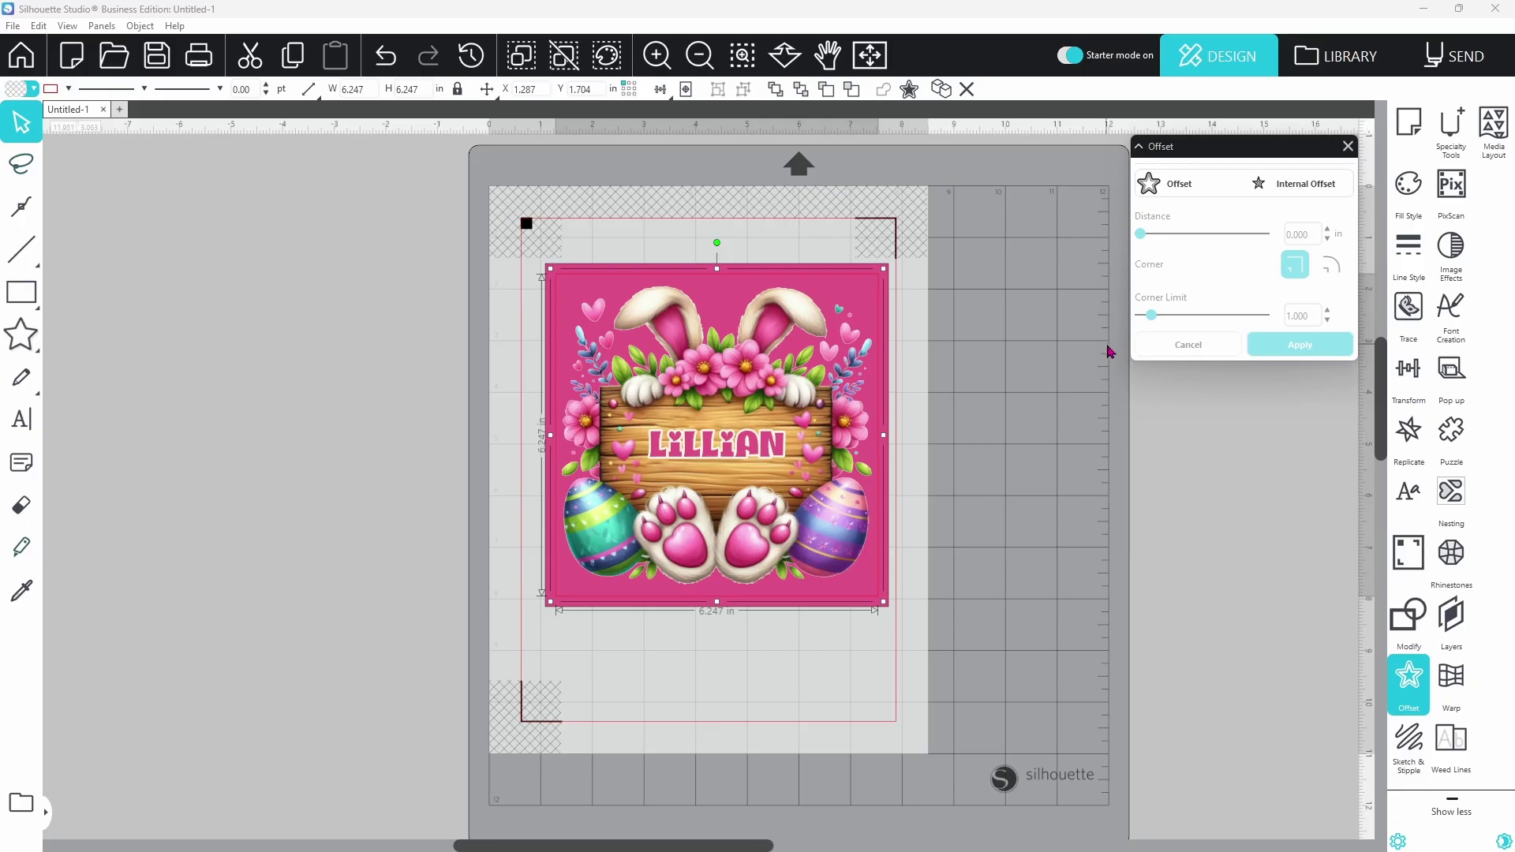
Combine the image and its offset shape into one compound path.
click(882, 303)
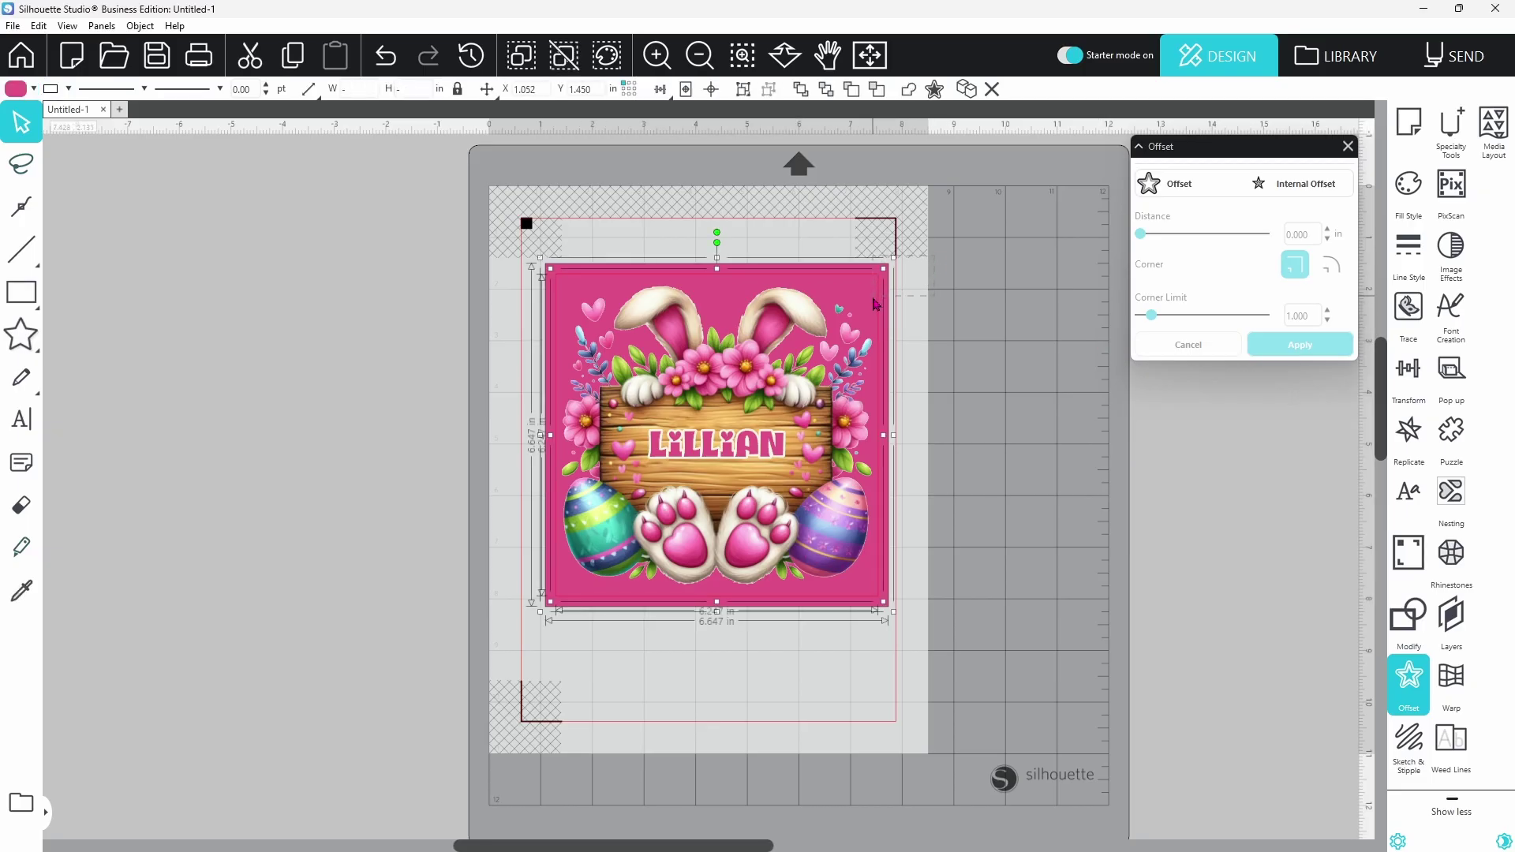
shift+click(870, 297)
right_click(870, 296)
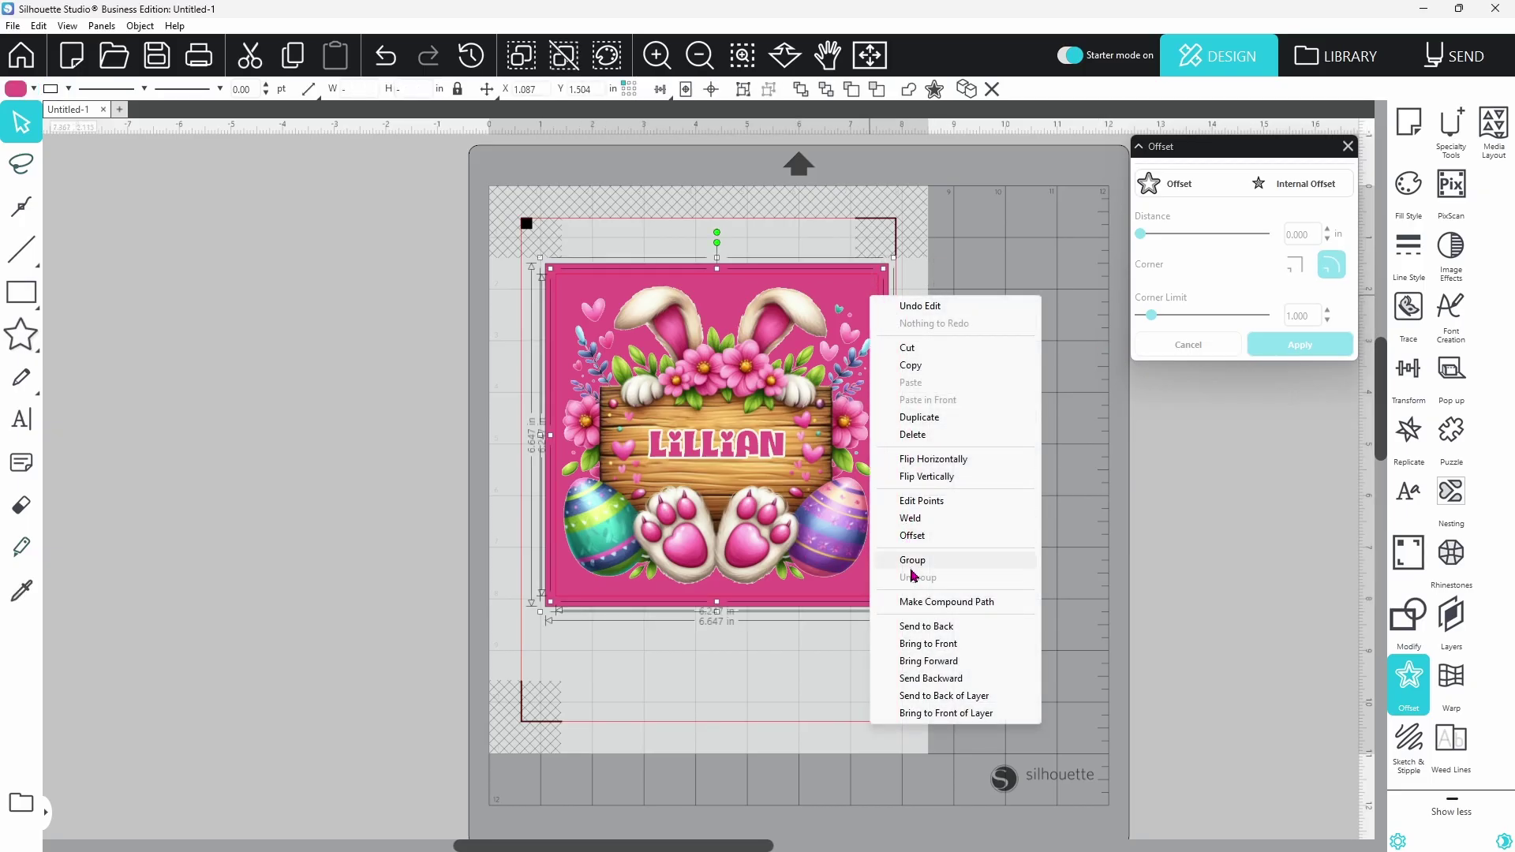
click(915, 601)
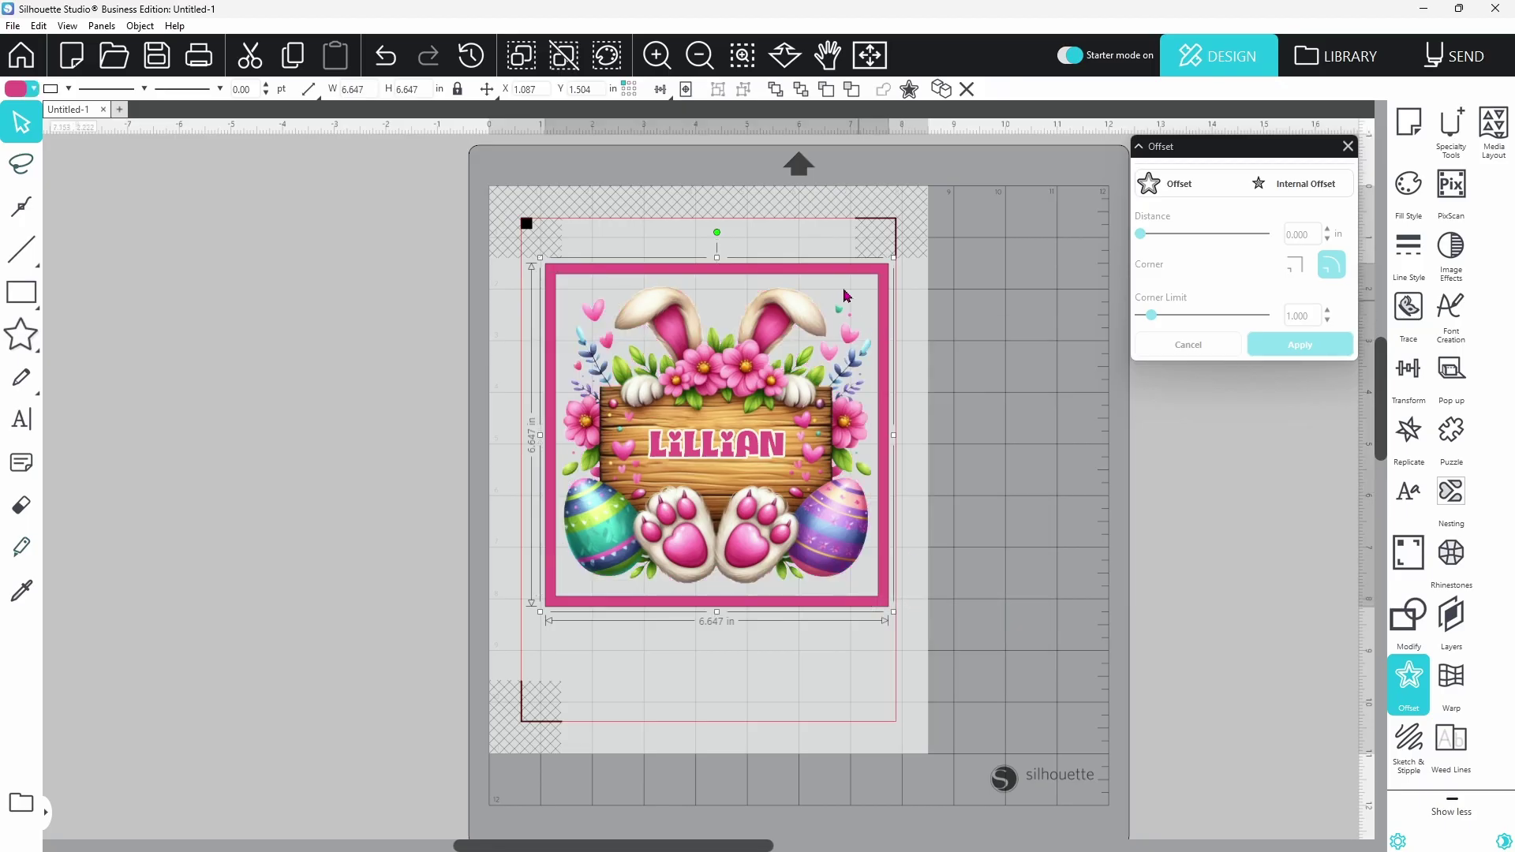
Enlarge the bunny picture to about 6.267 in wide and align it centred inside the pink frame.
click(815, 443)
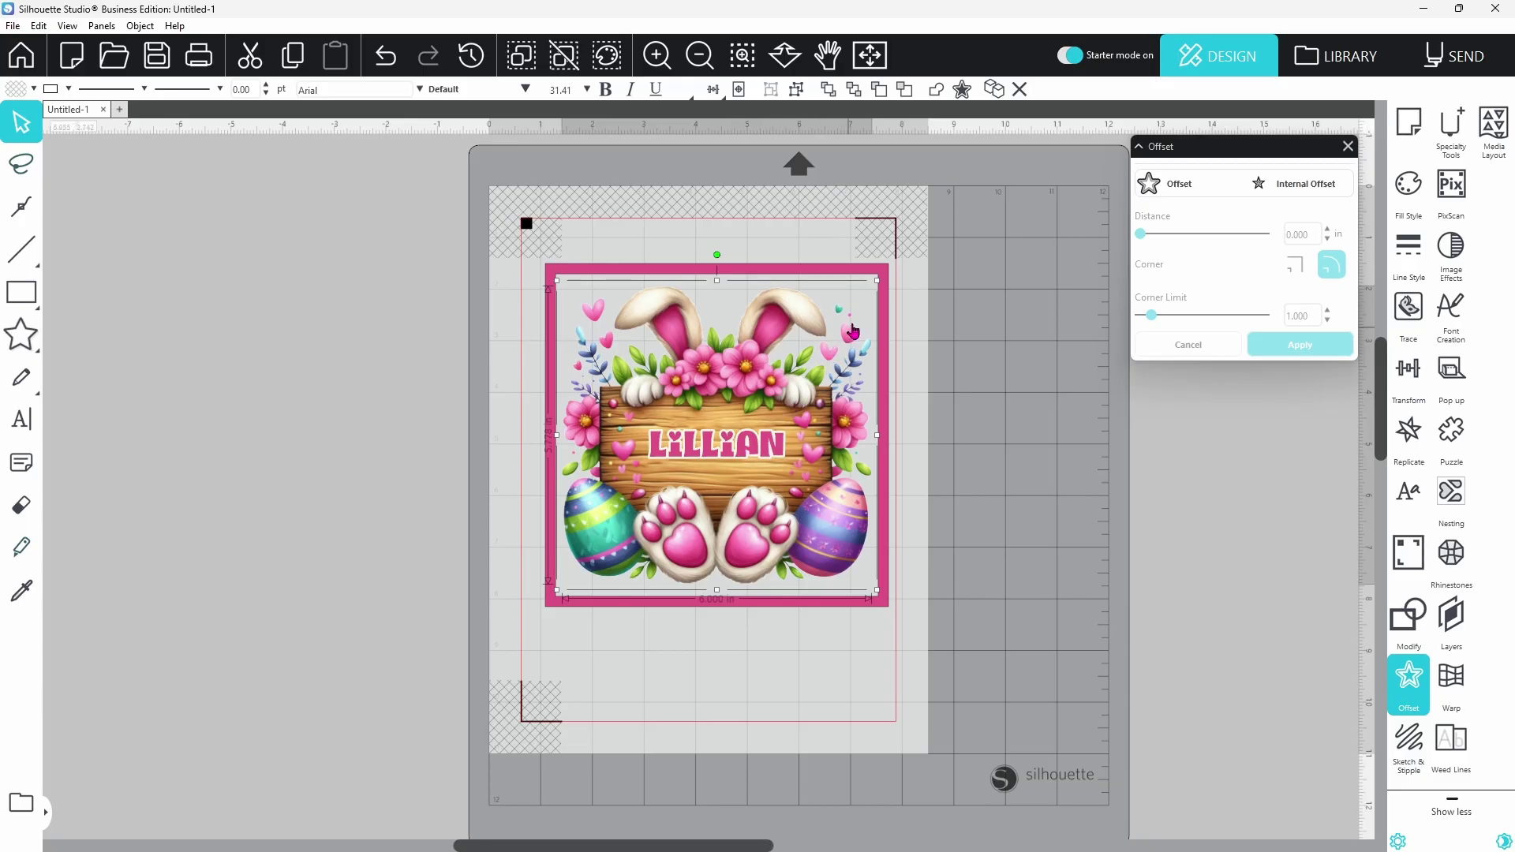
drag(883, 285, 913, 277)
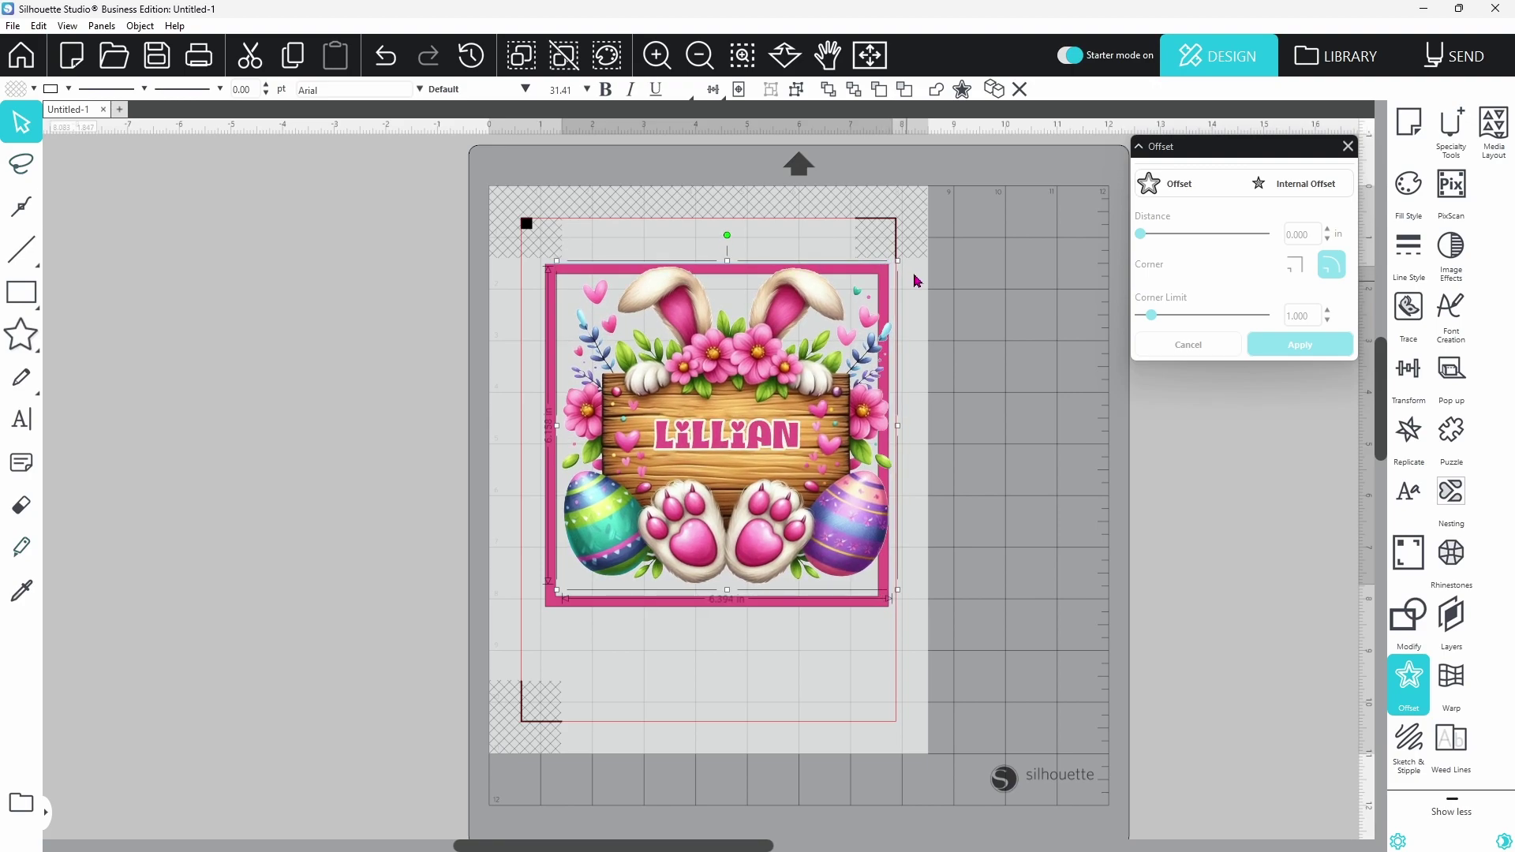
shift+click(884, 487)
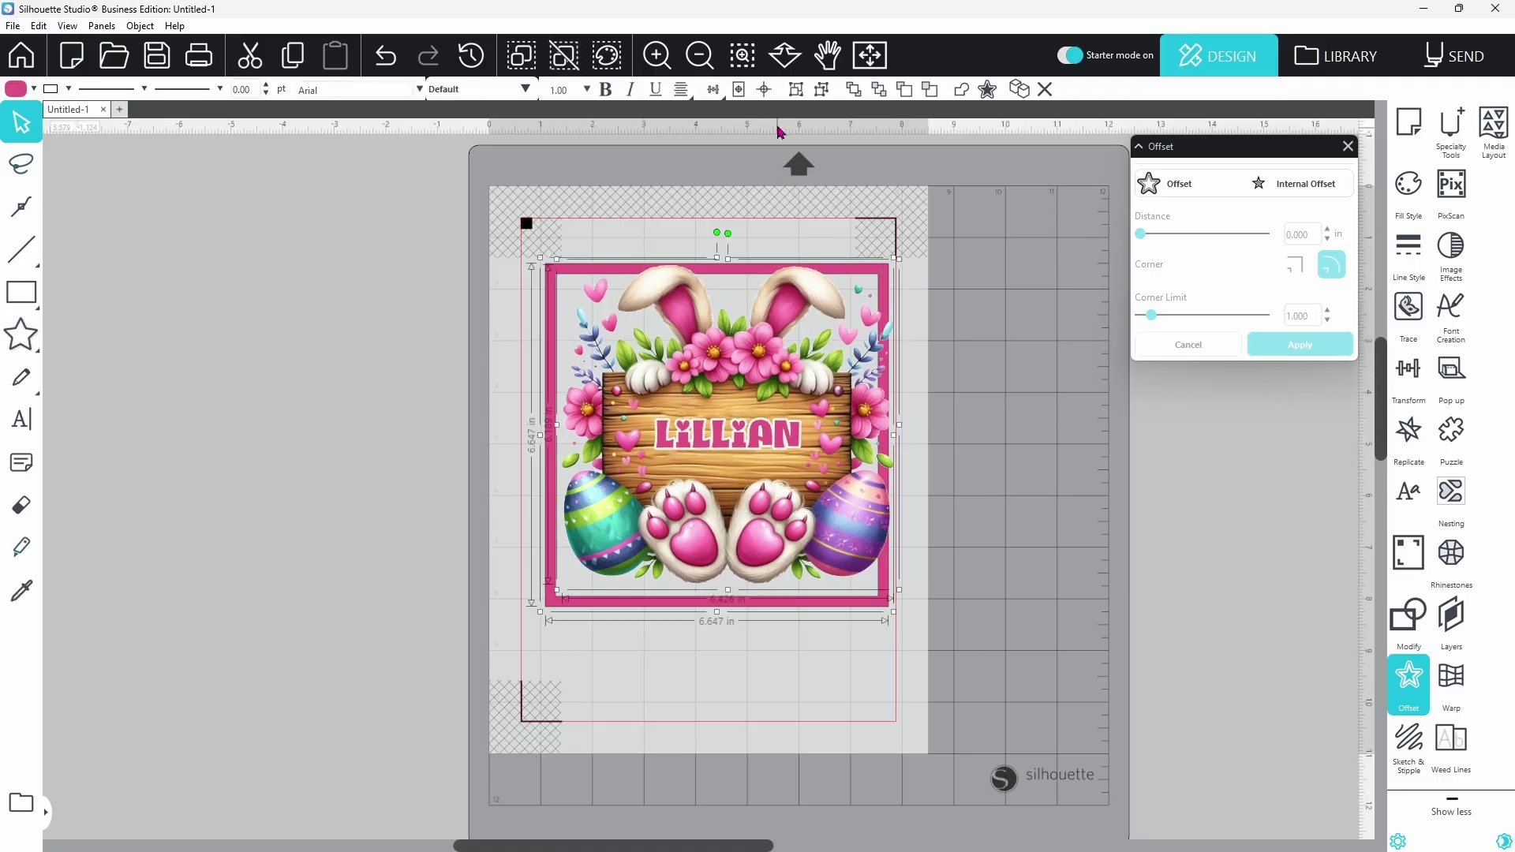
click(739, 89)
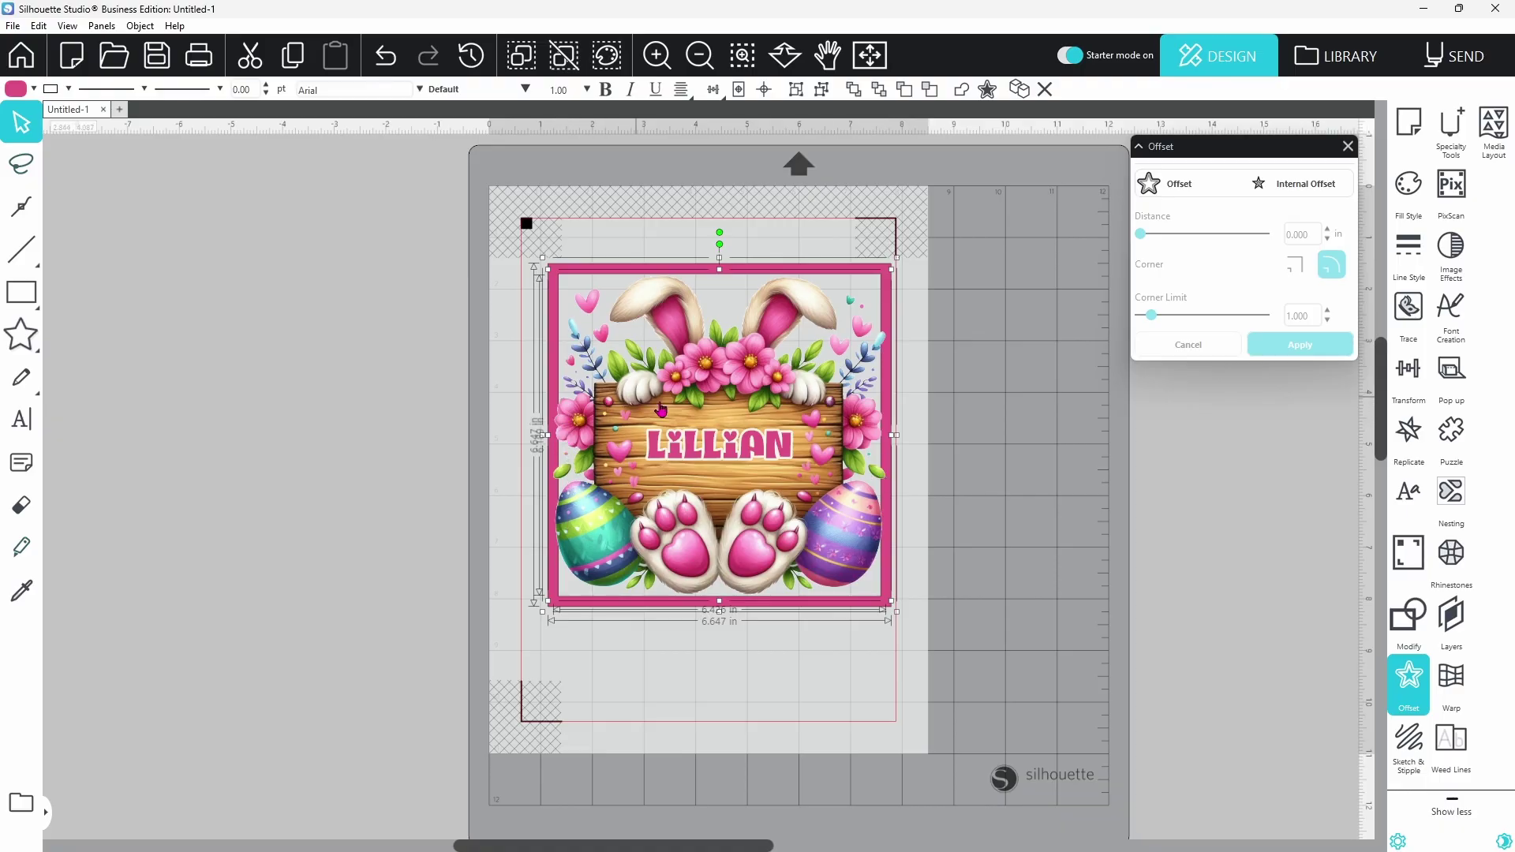
click(991, 468)
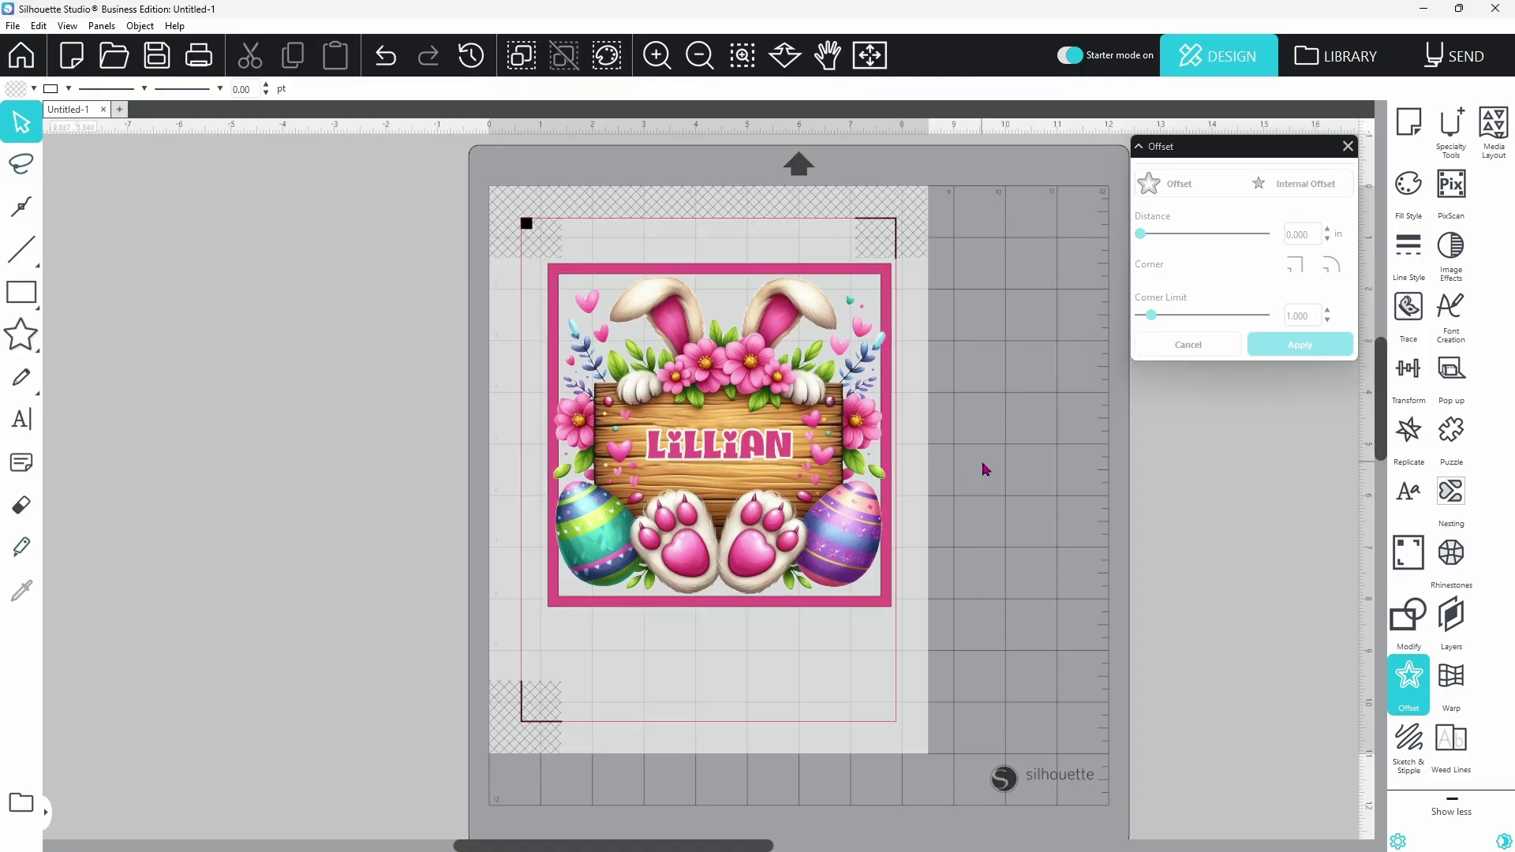
Open the Puzzle panel and ungroup the bunny sign.
click(1460, 442)
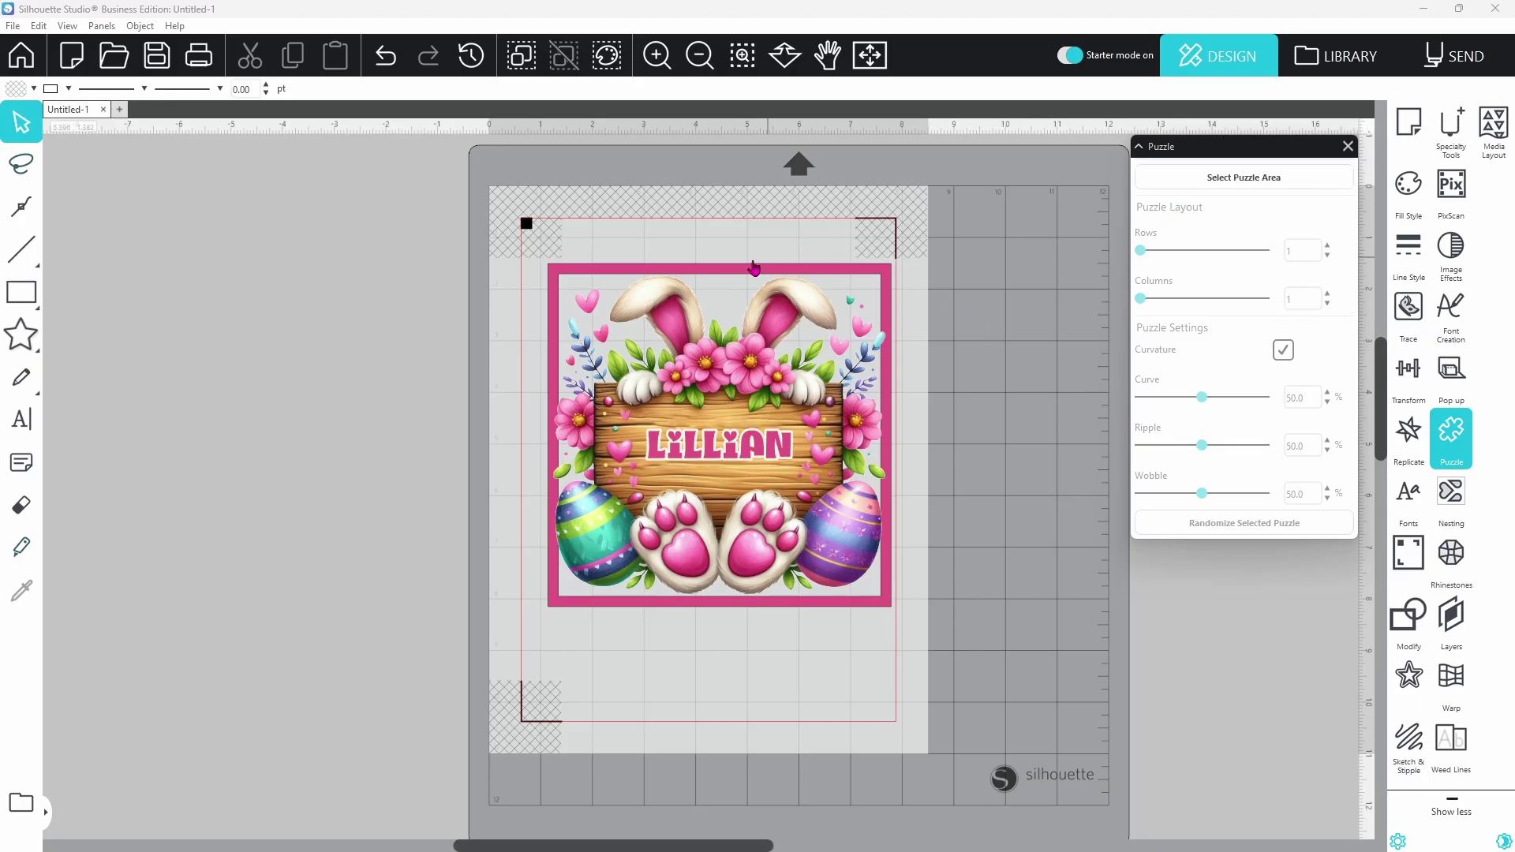
click(888, 615)
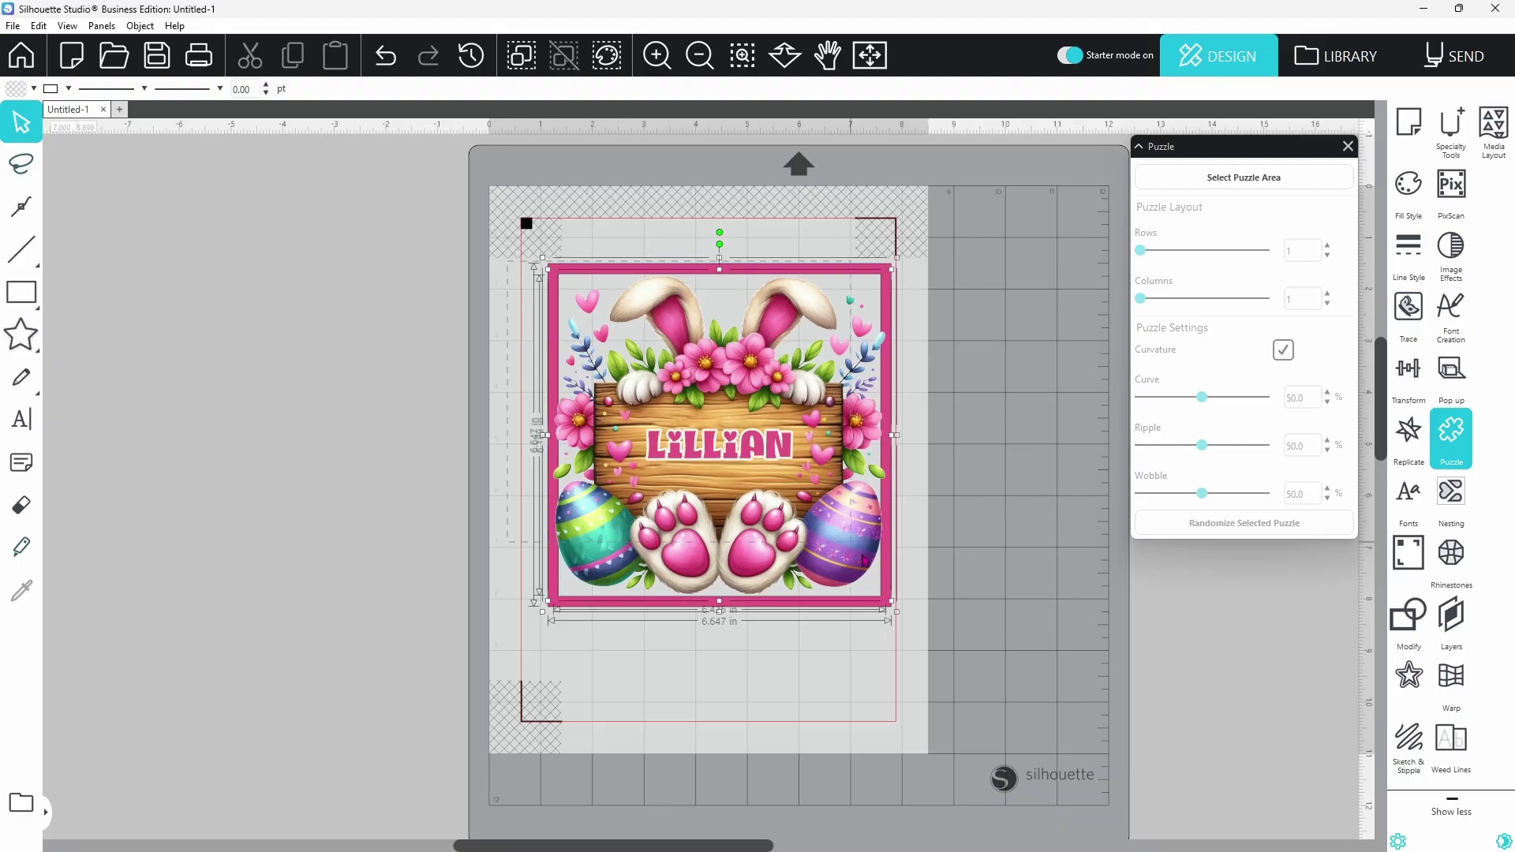
right_click(842, 527)
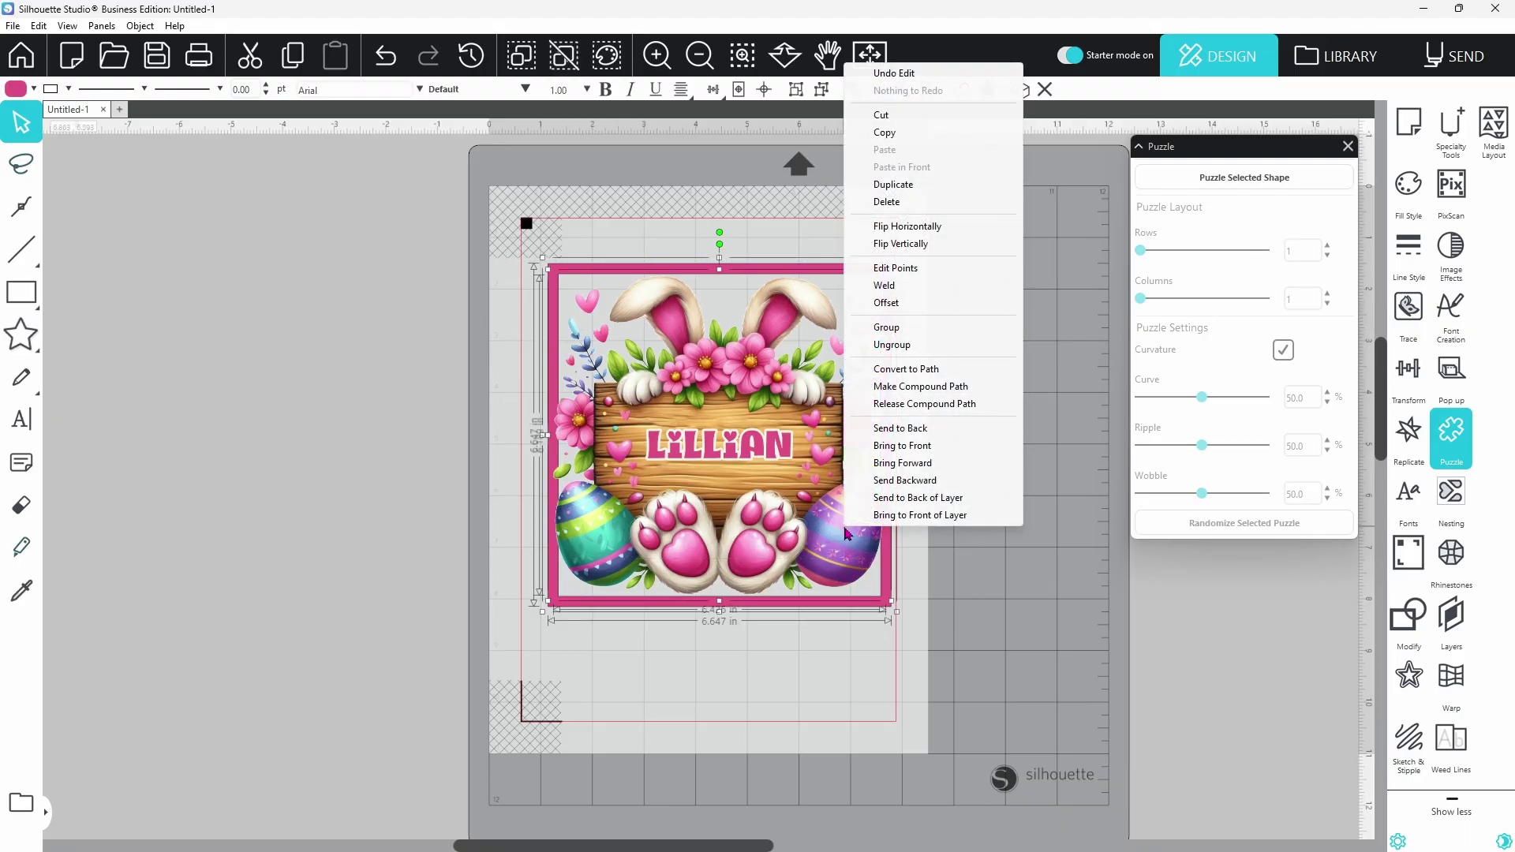
click(892, 344)
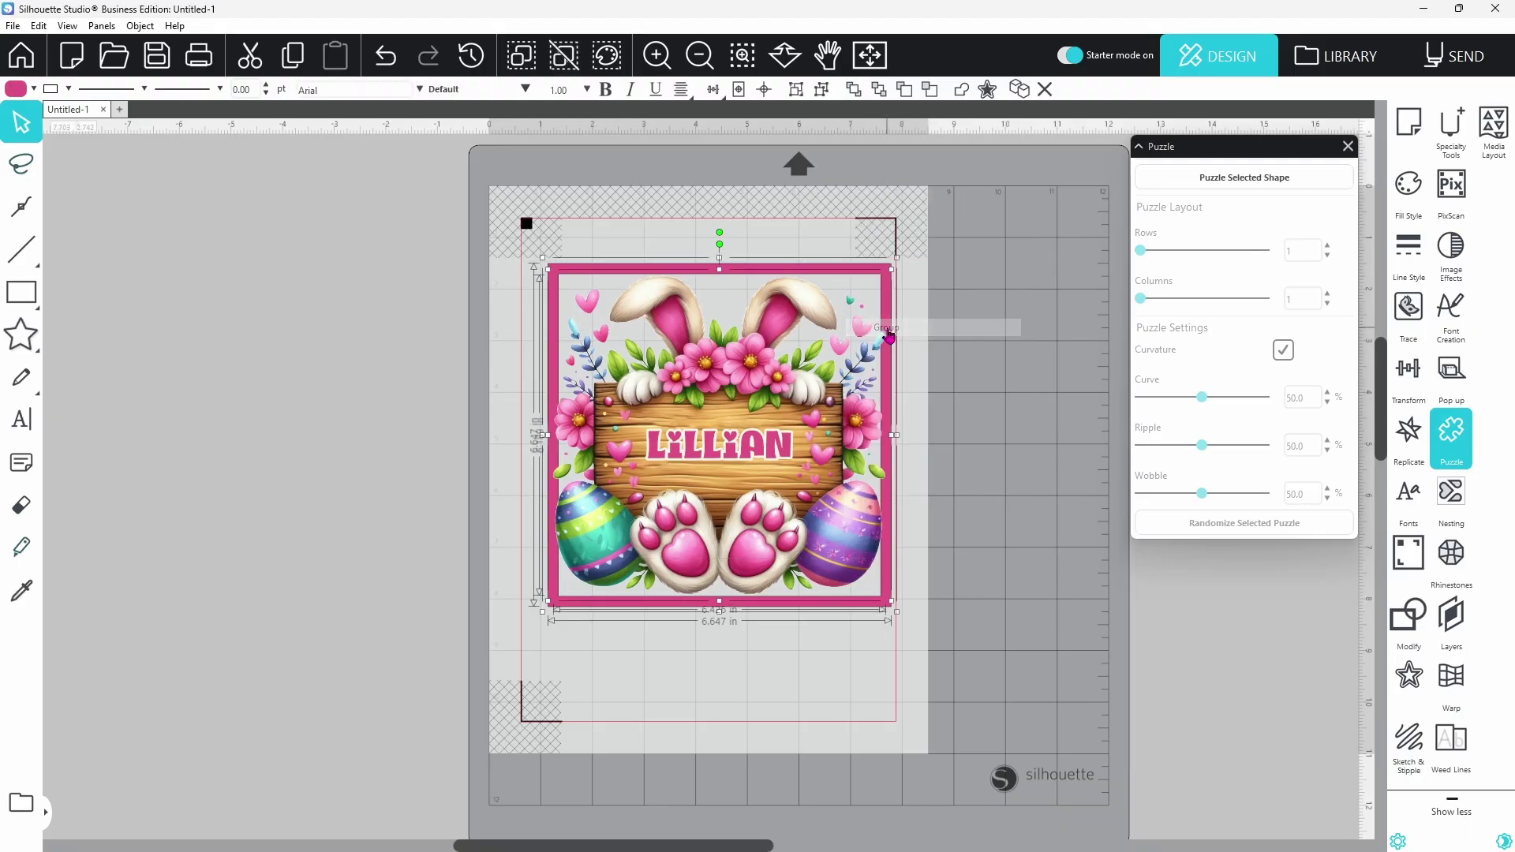
Try a 4x4 jigsaw on the sign, undo it, and reselect the sign.
click(1181, 186)
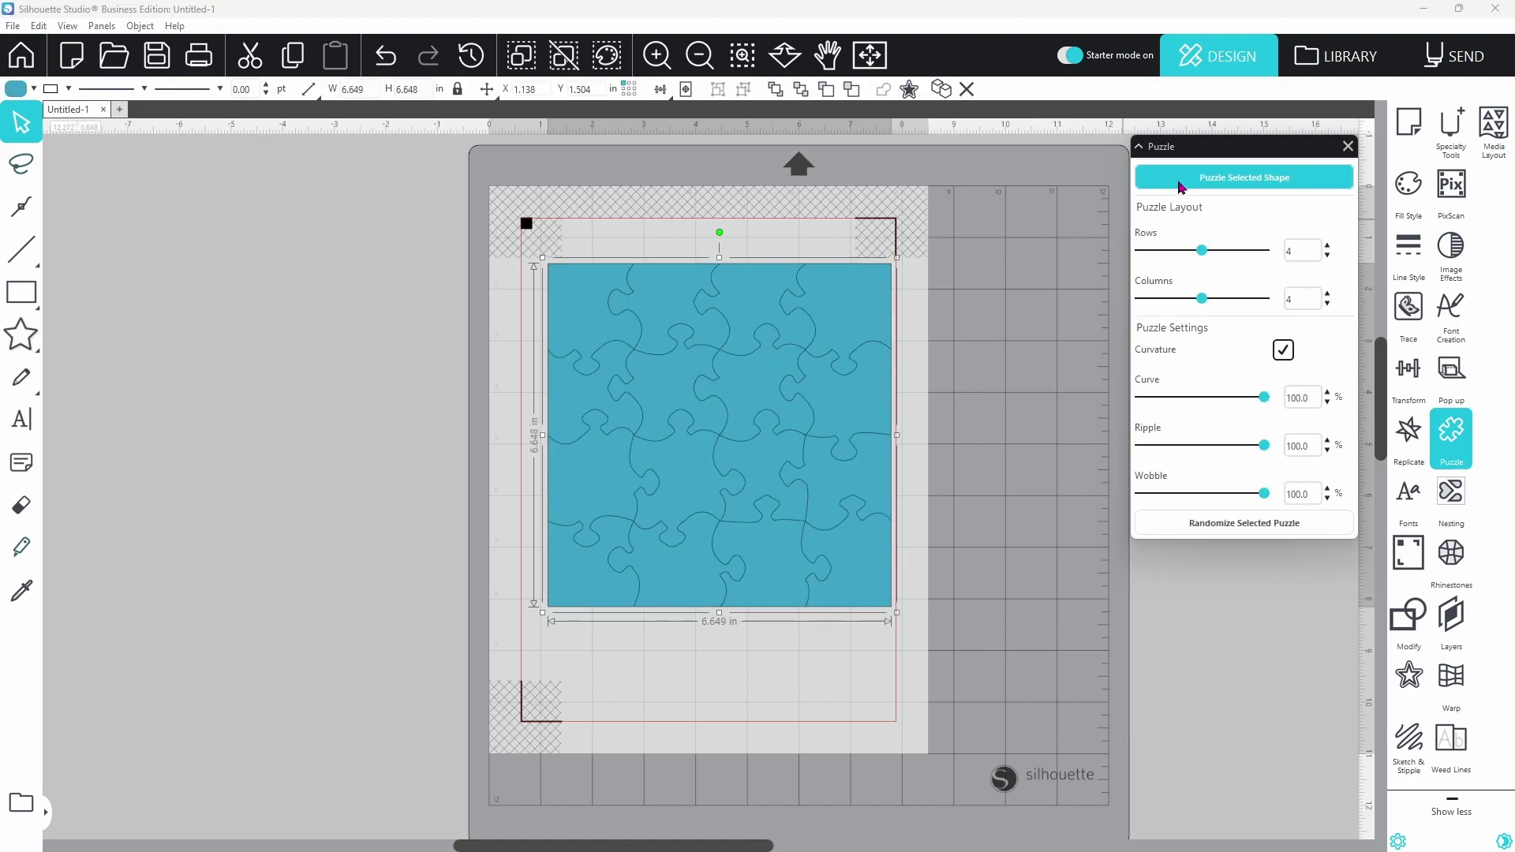
click(386, 56)
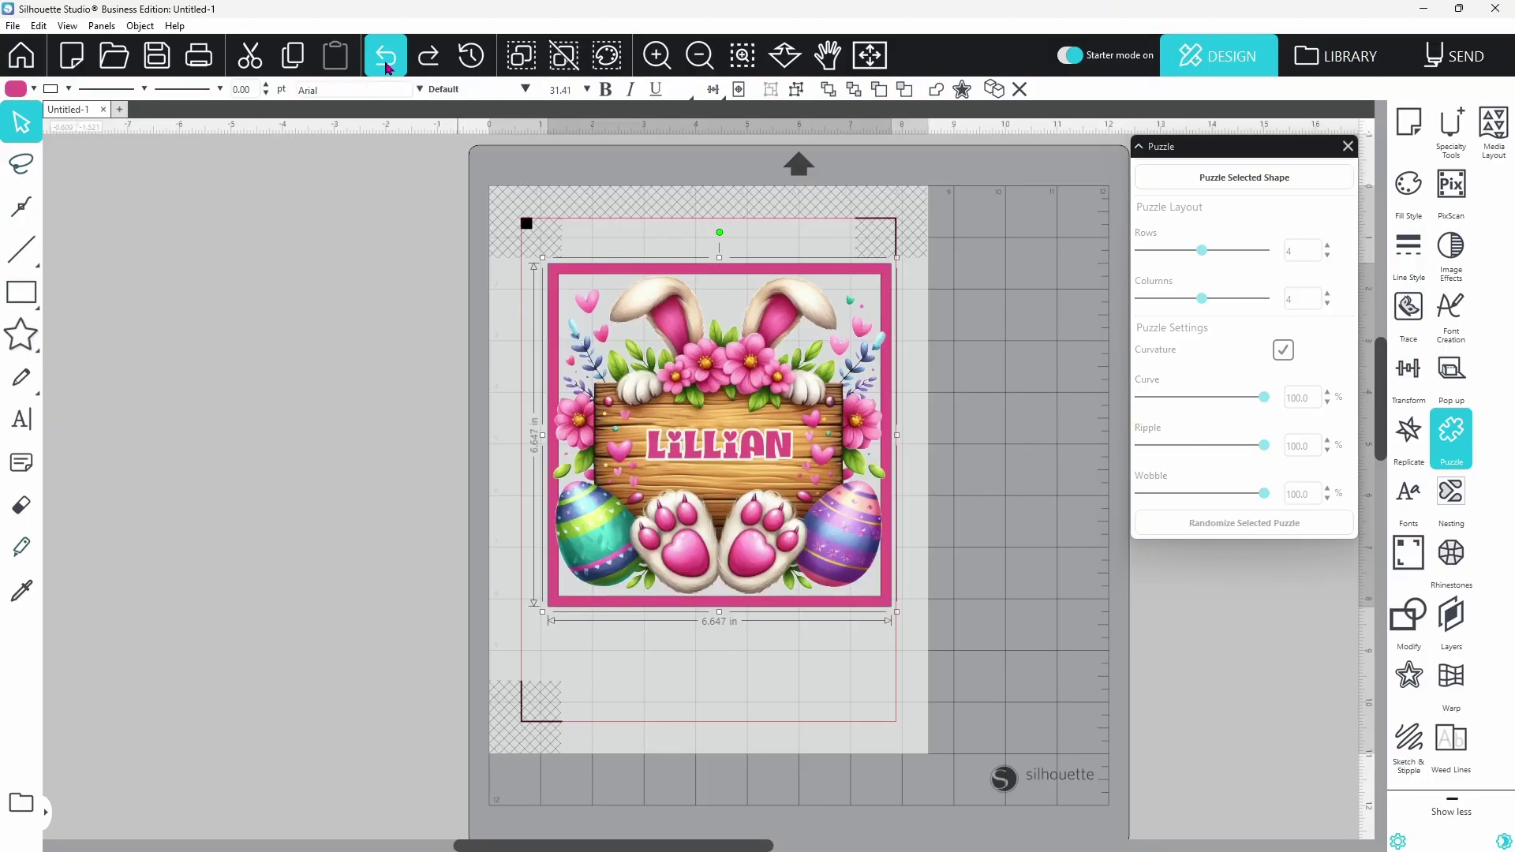
click(384, 55)
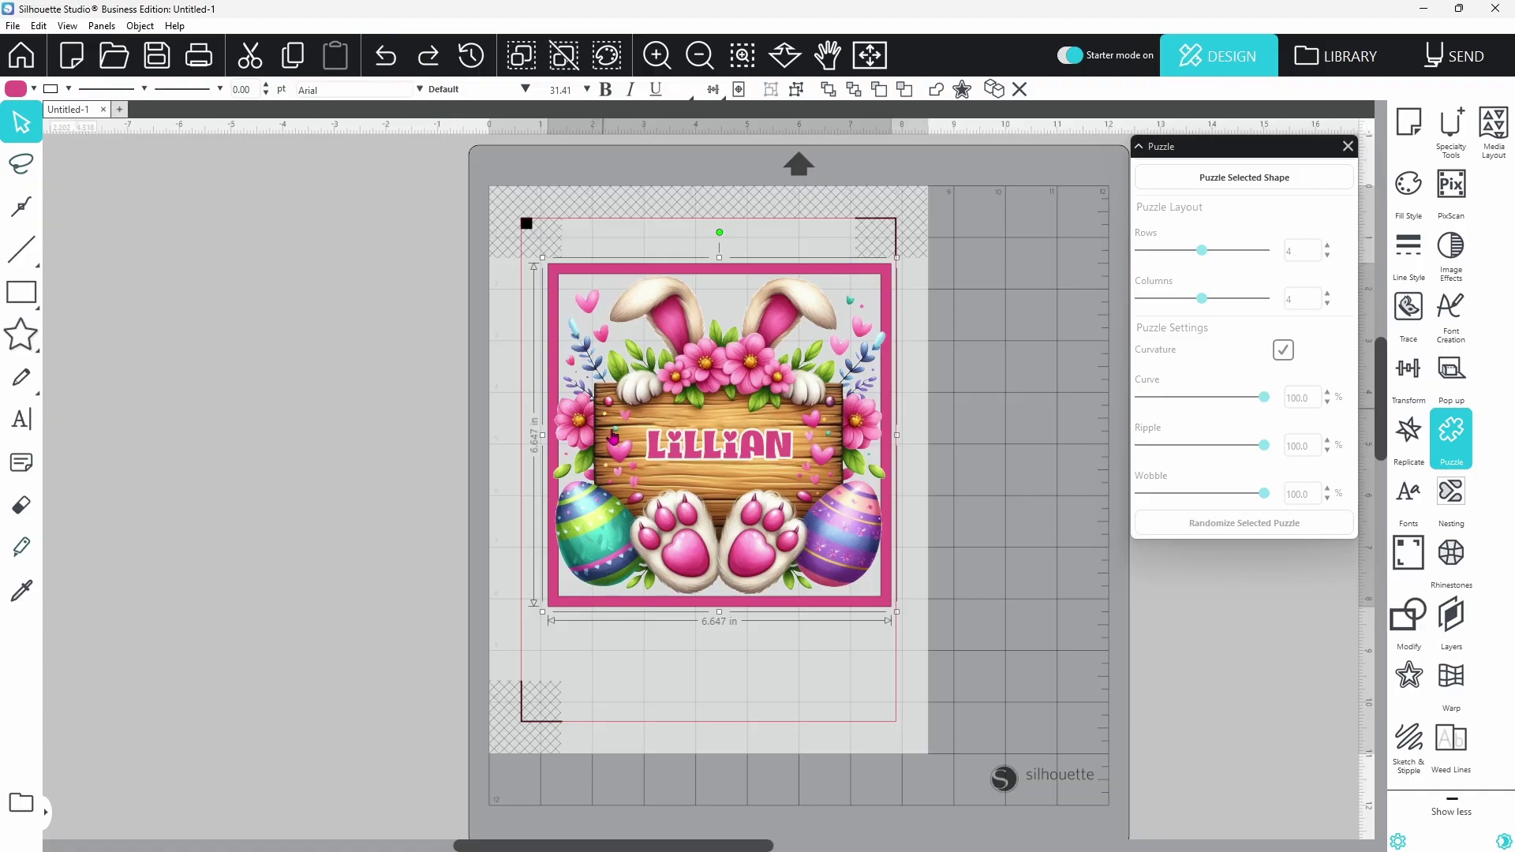
click(951, 471)
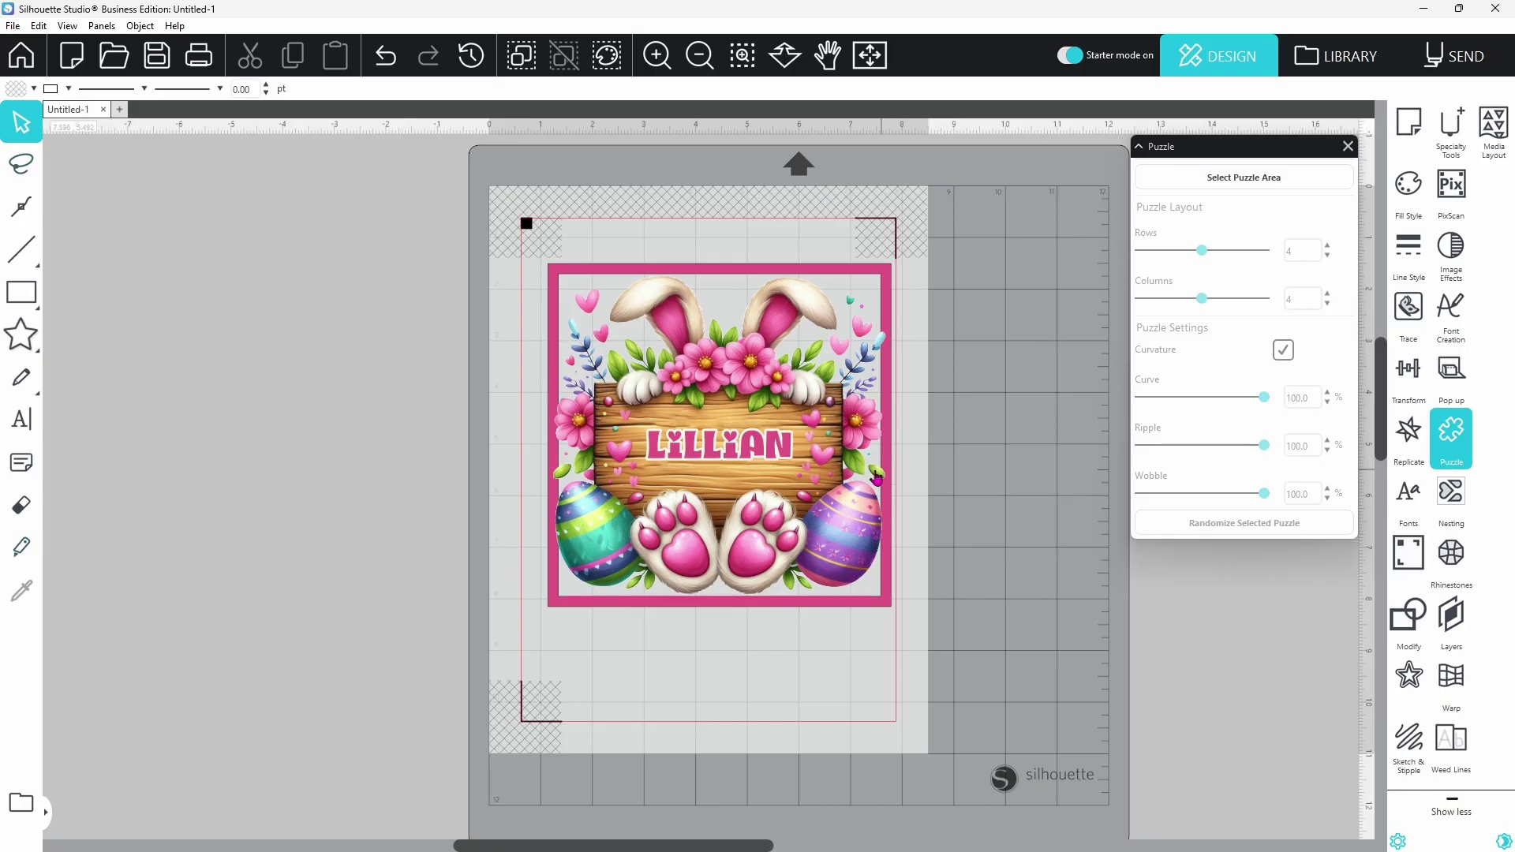
click(830, 479)
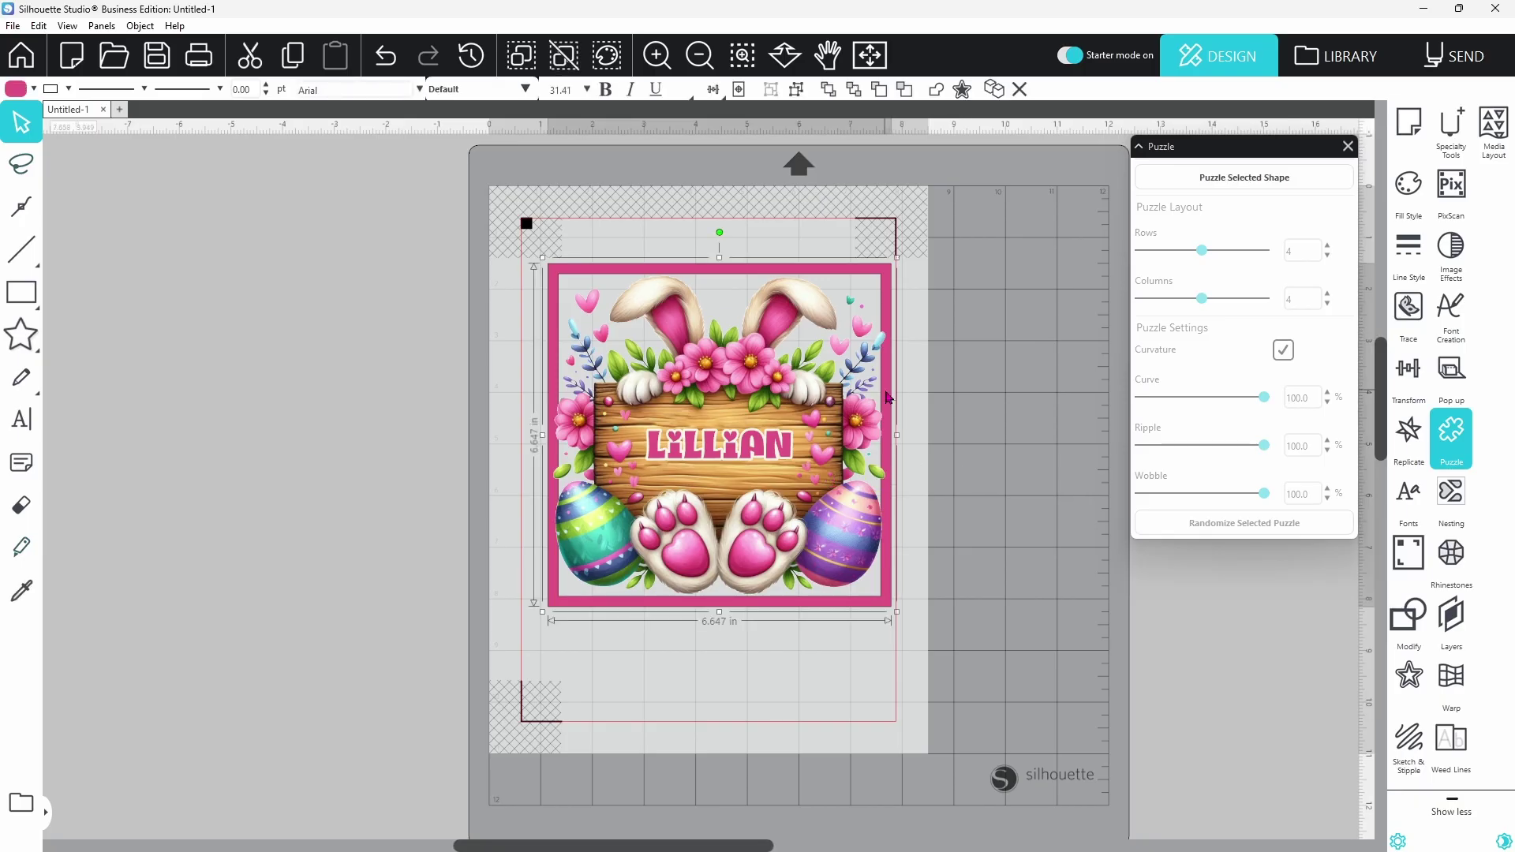
Ungroup the sign and move the pink frame off the page to the left.
right_click(889, 298)
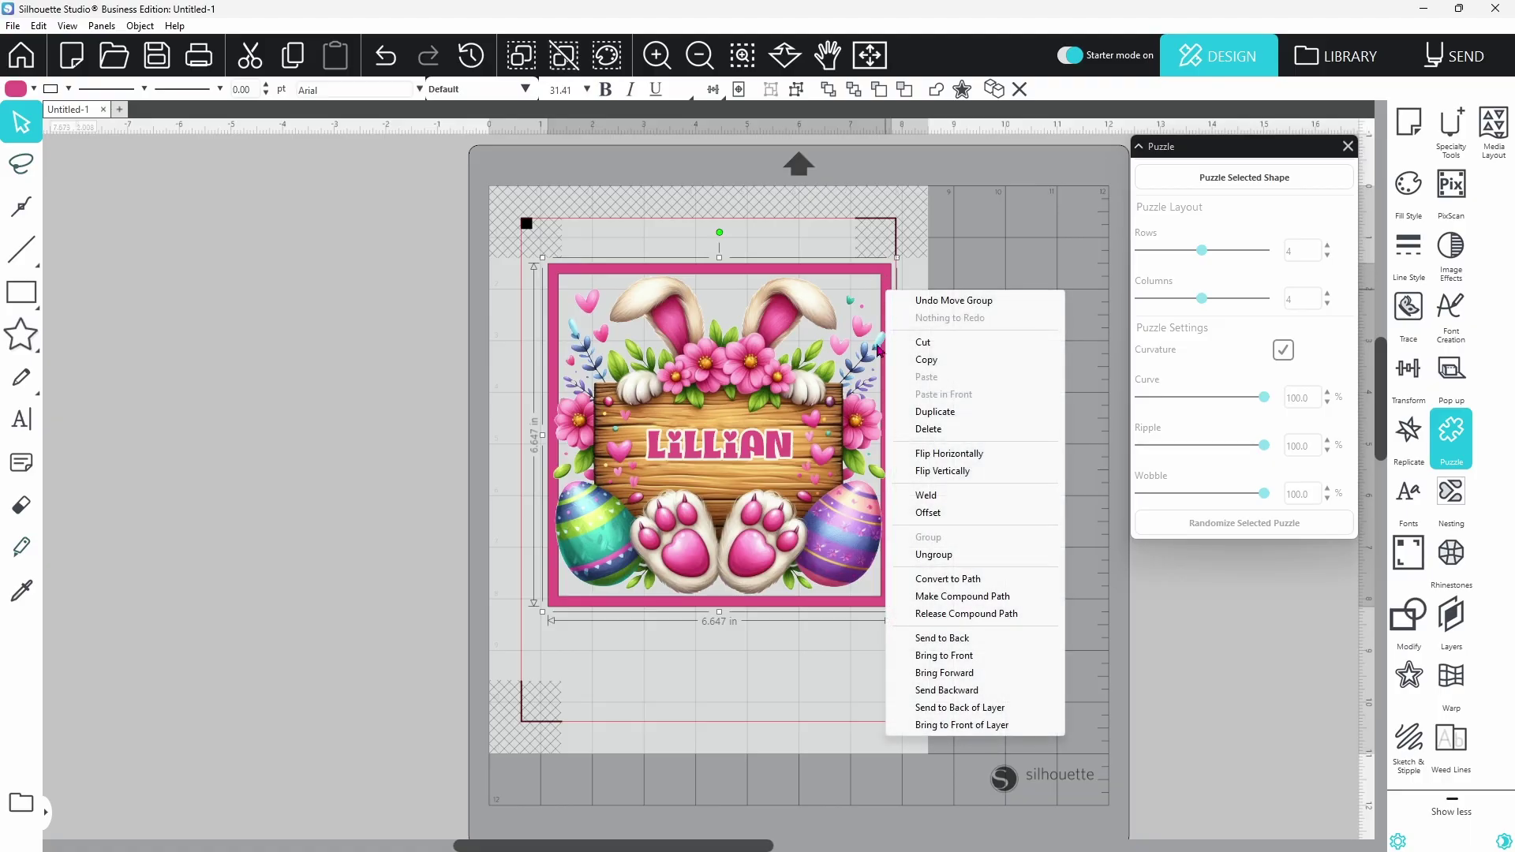
click(911, 556)
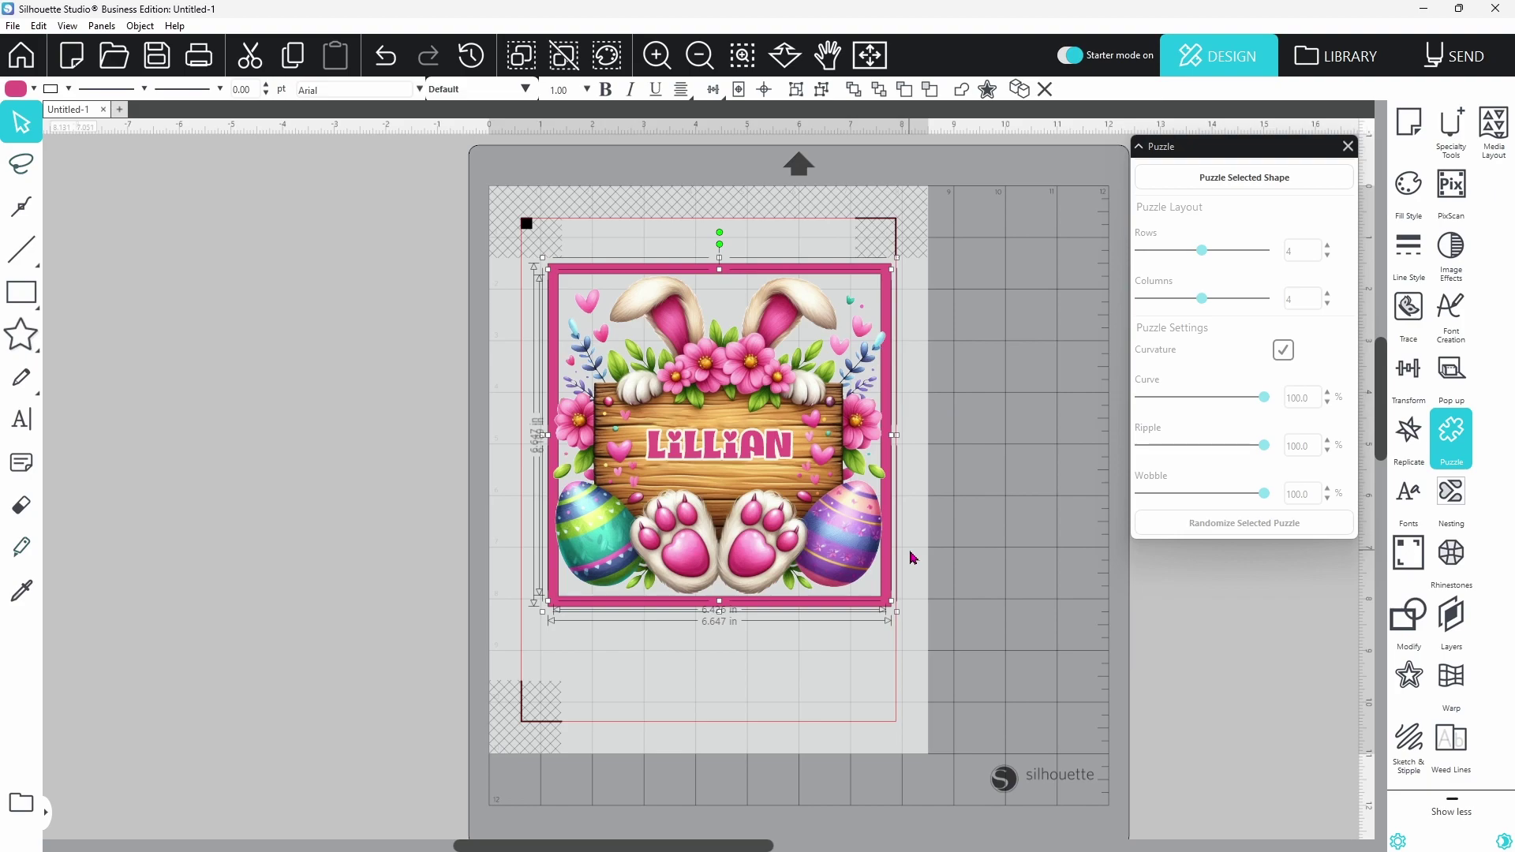
click(890, 480)
click(890, 495)
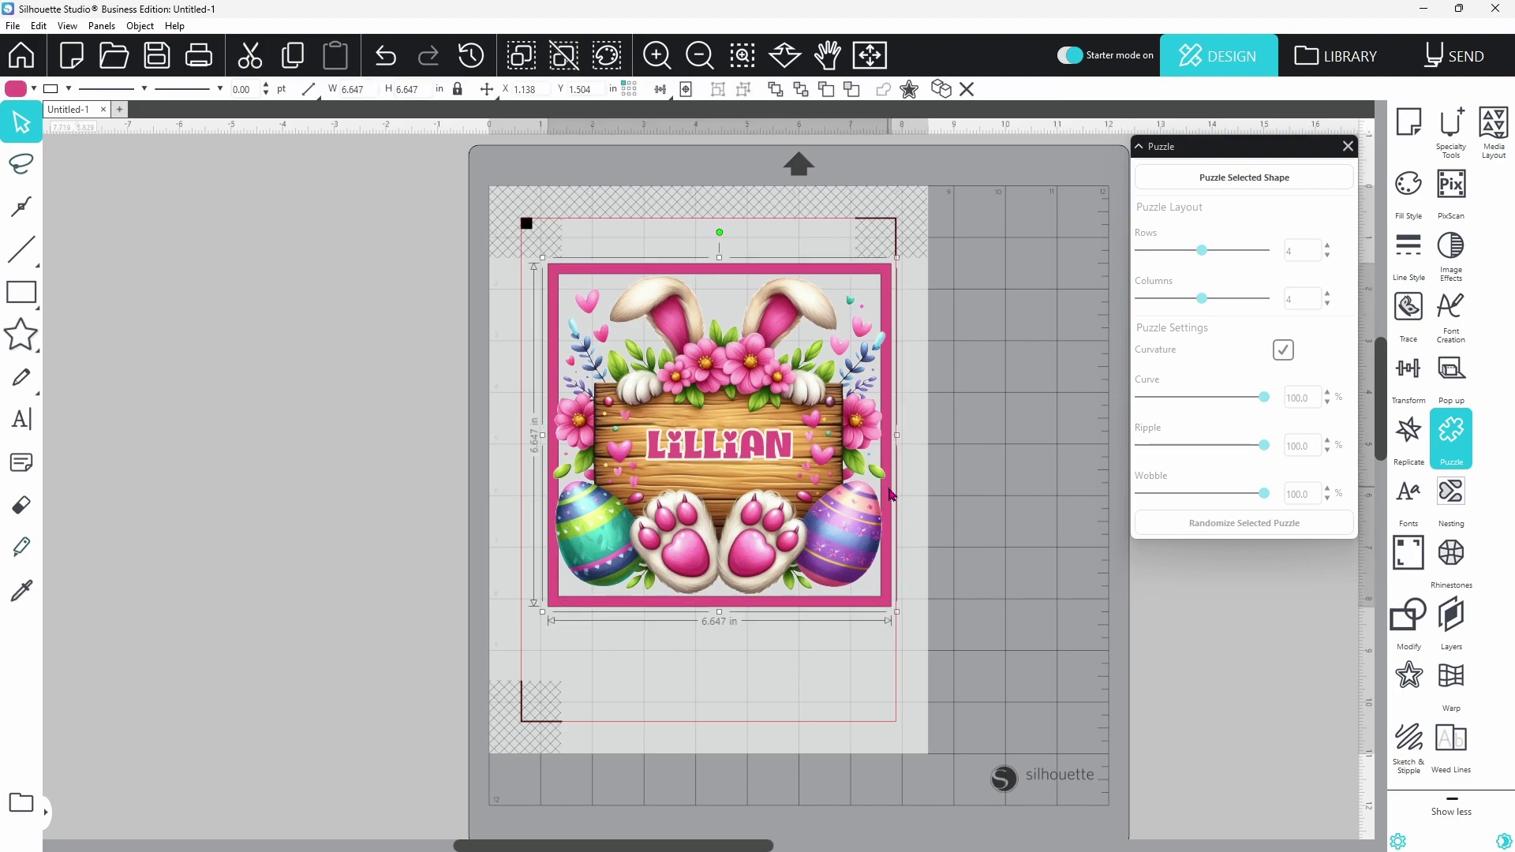
click(940, 91)
drag(918, 315, 463, 298)
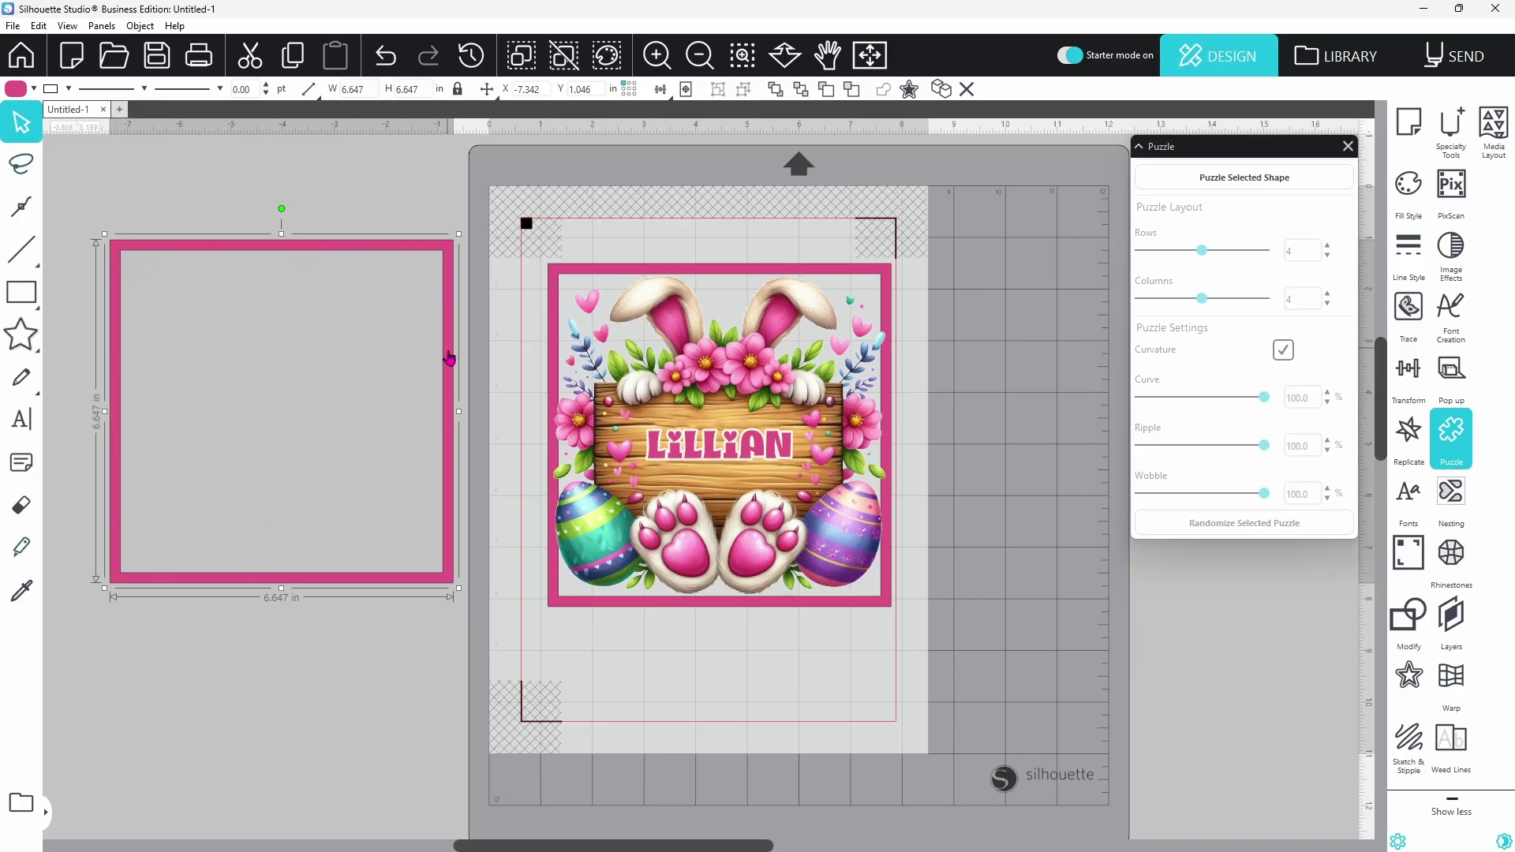
Release the frame's compound path and delete the extra inner pink square.
right_click(446, 410)
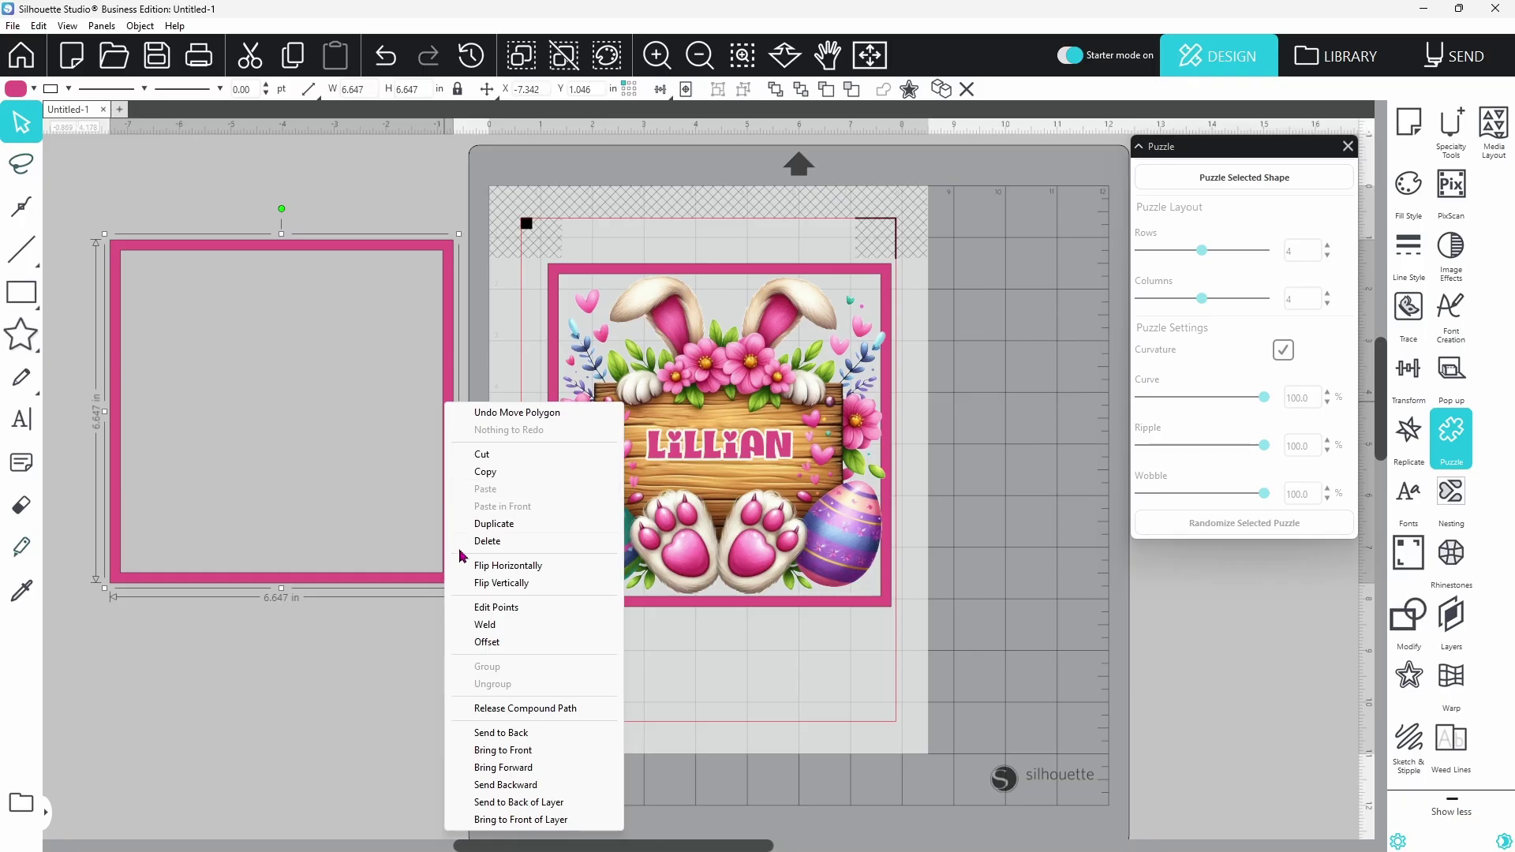
click(493, 708)
click(426, 712)
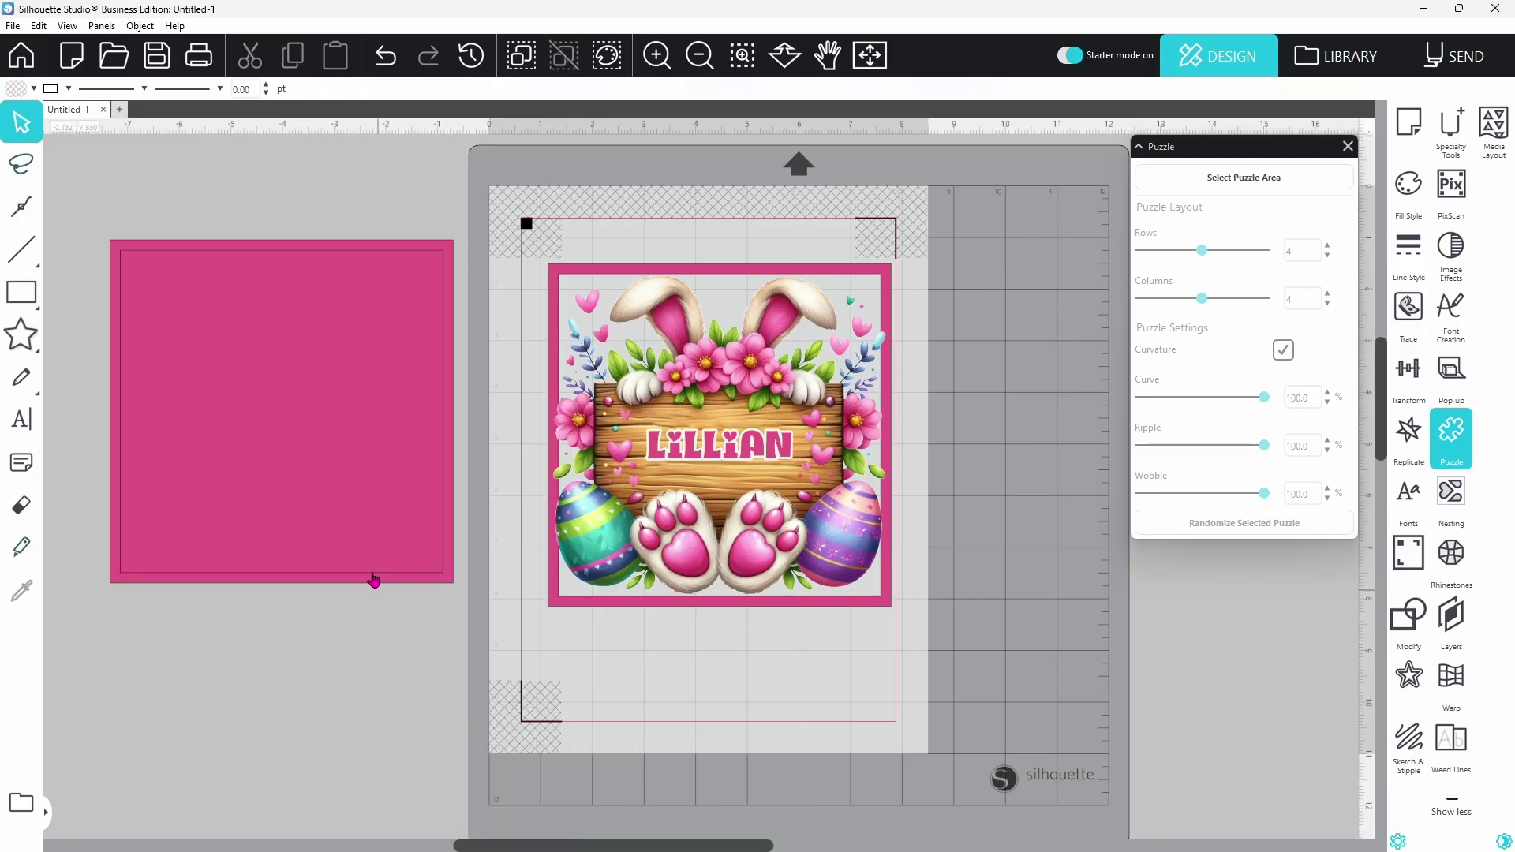
drag(372, 514, 509, 762)
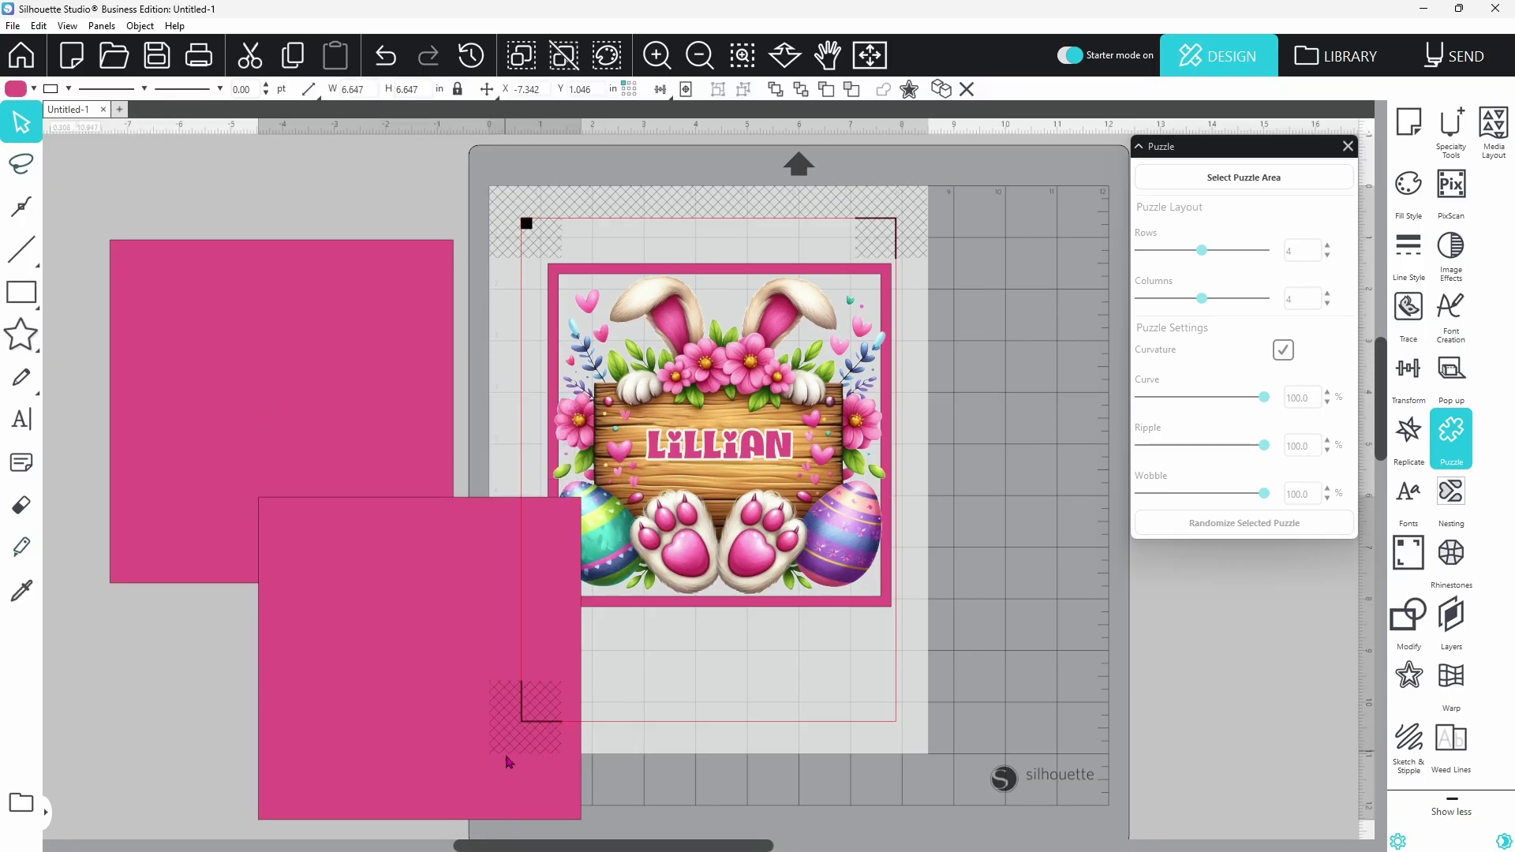
right_click(400, 712)
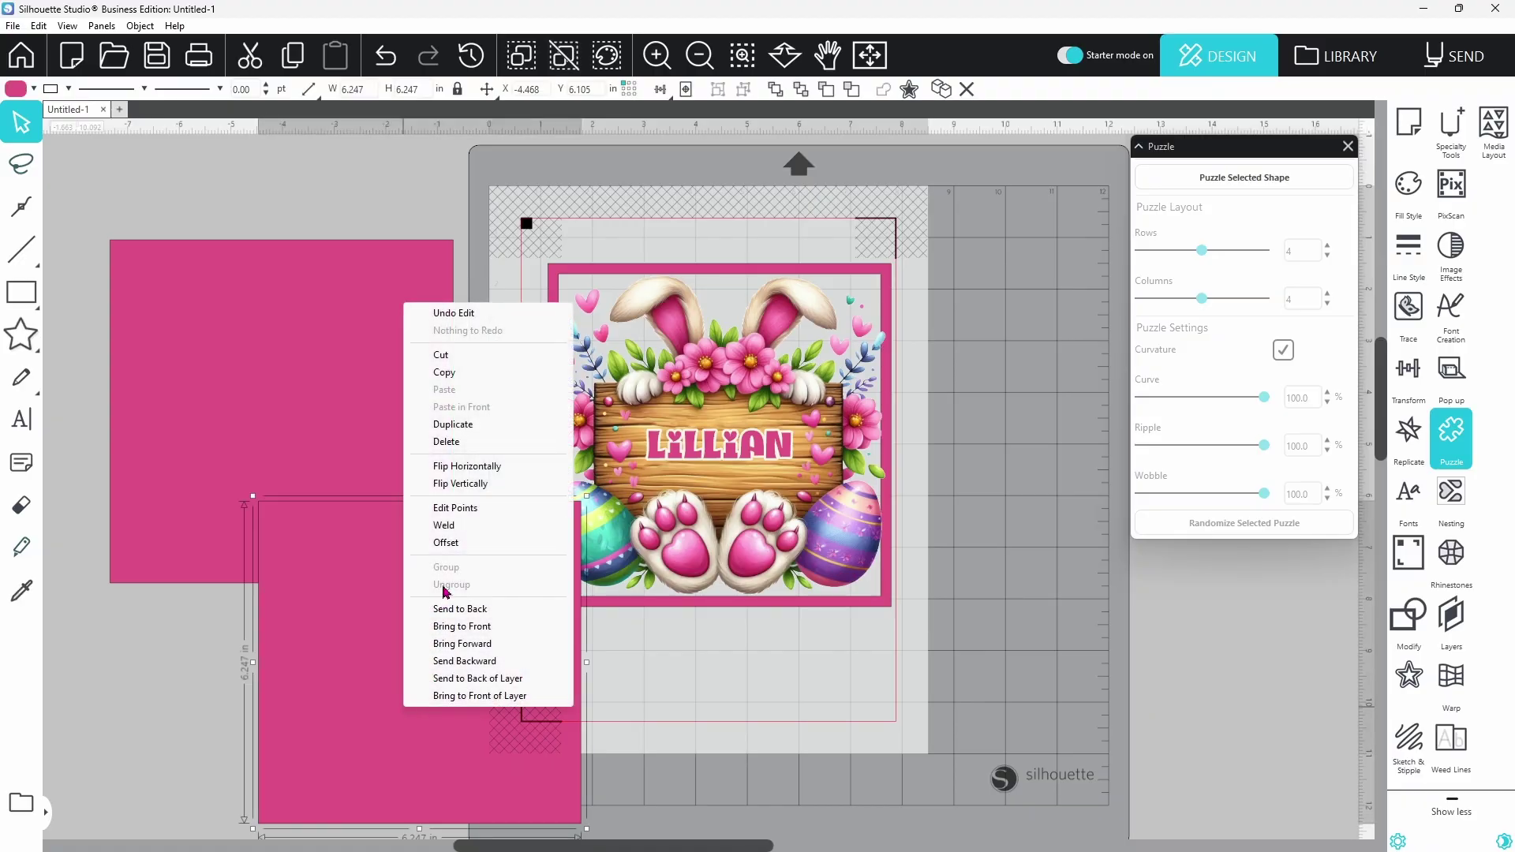
click(447, 443)
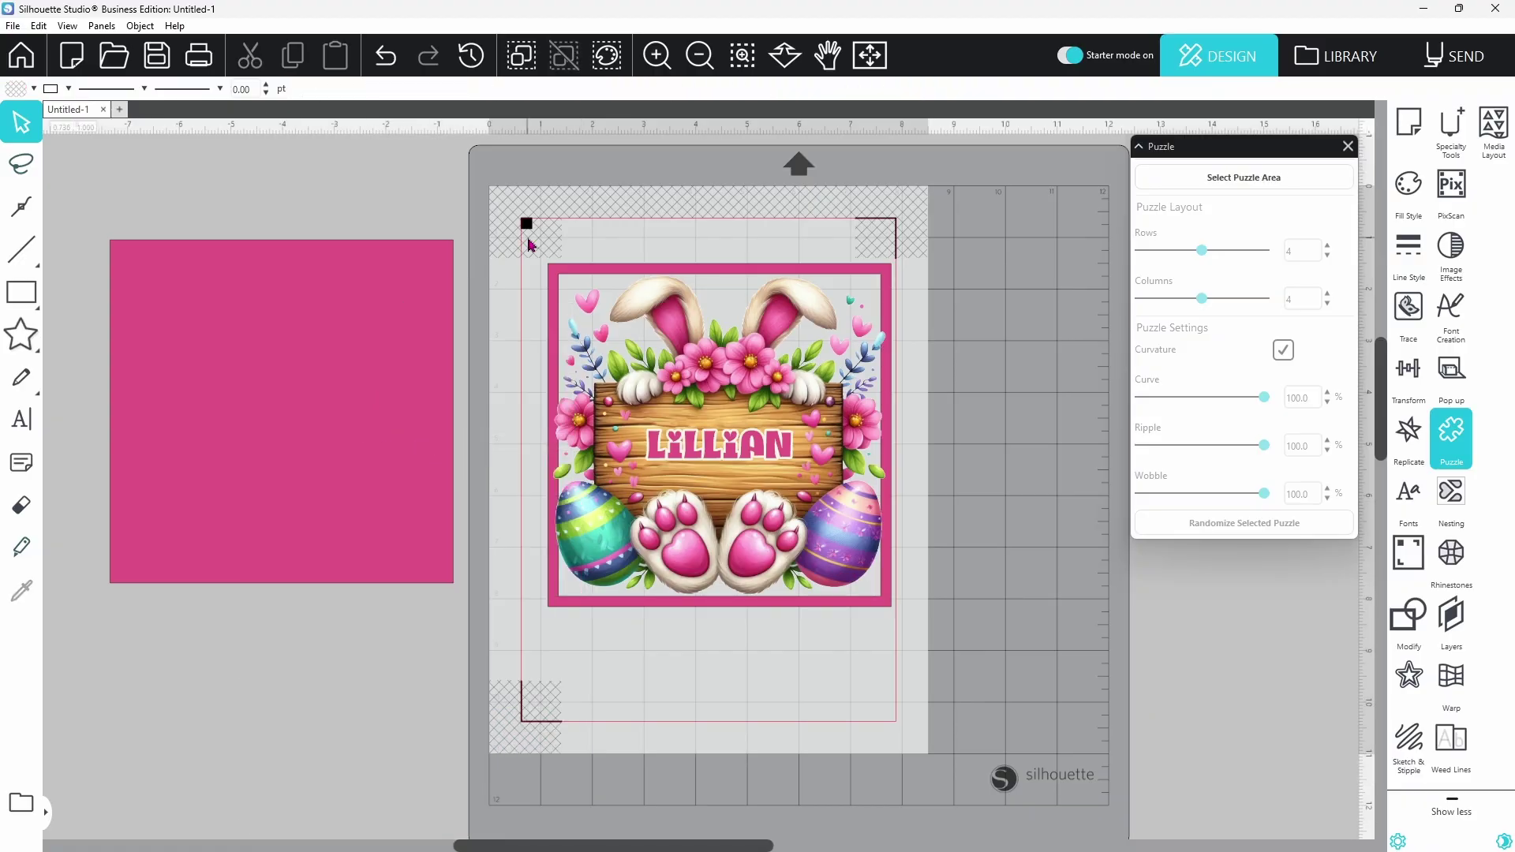
Group the bunny LILLIAN design, then shift the remaining pink square right and select it.
click(774, 531)
right_click(819, 529)
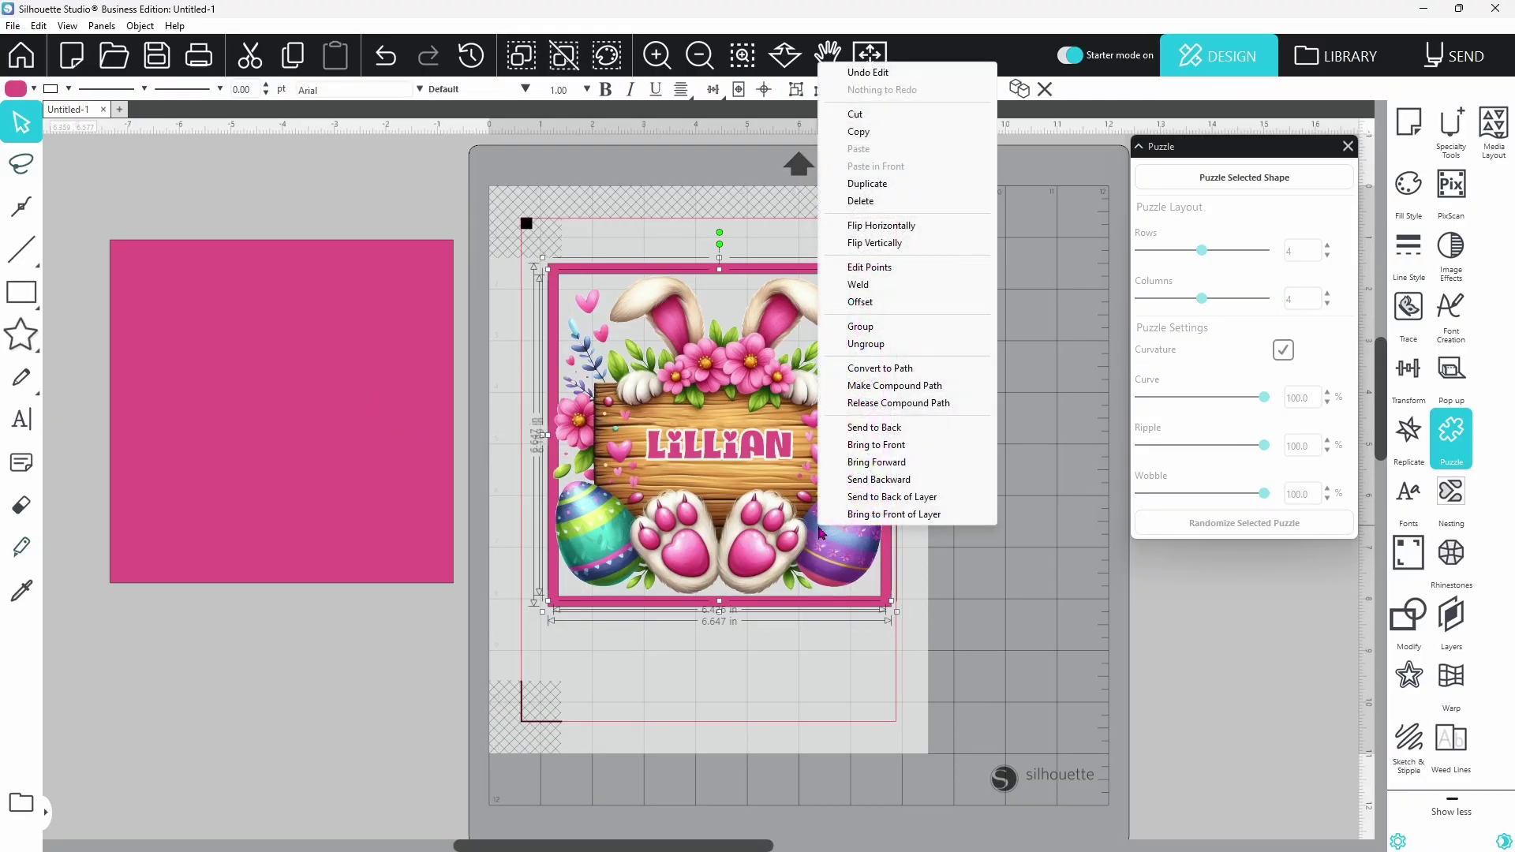
click(867, 330)
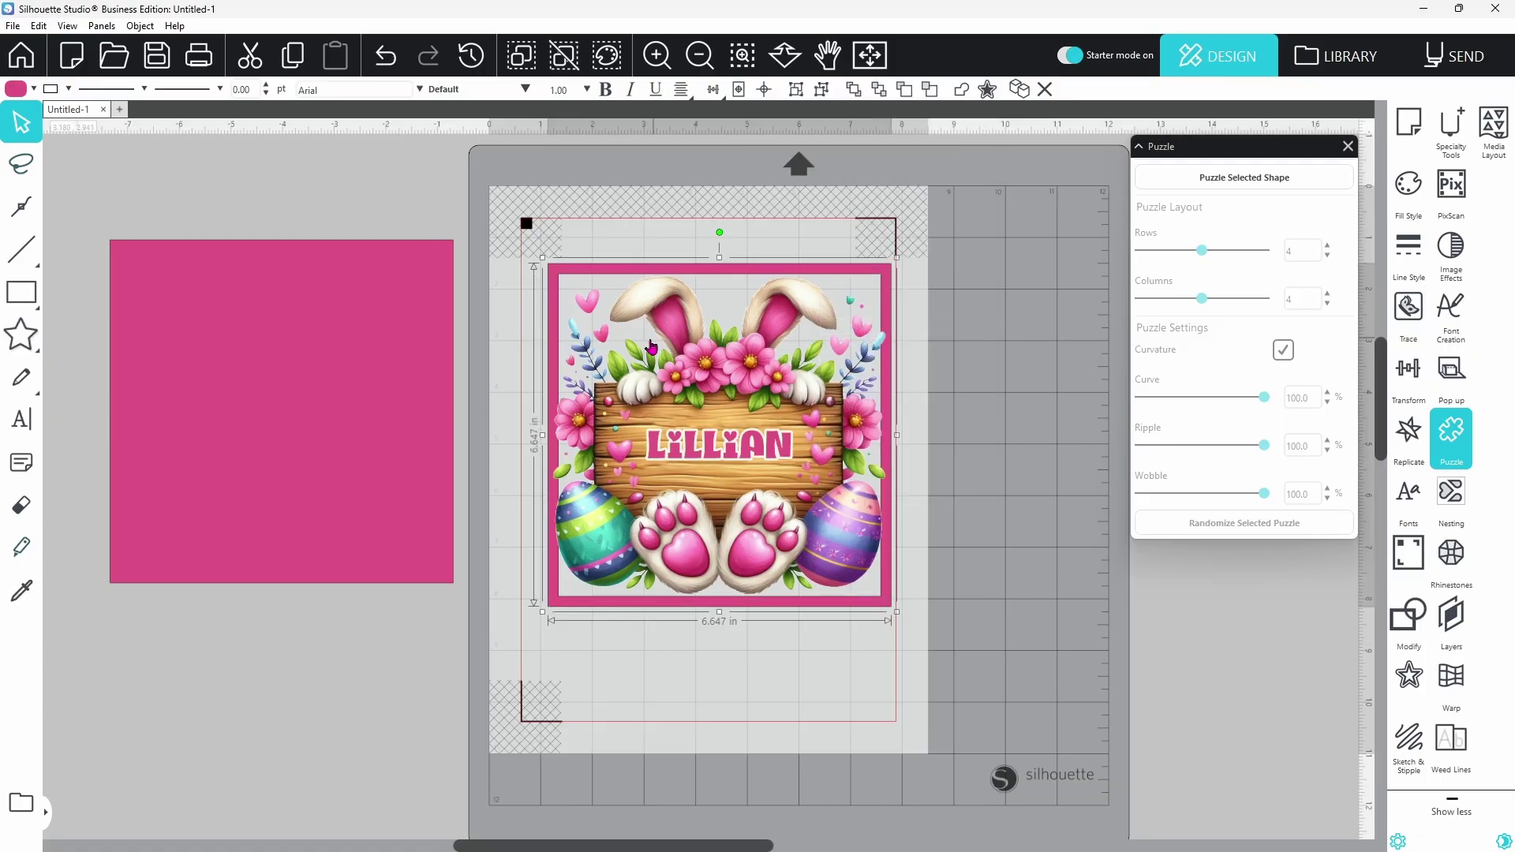
mouse_move(356, 362)
mouse_down()
mouse_move(531, 426)
mouse_move(700, 433)
mouse_move(777, 411)
mouse_move(791, 384)
mouse_move(402, 419)
mouse_move(378, 377)
mouse_up()
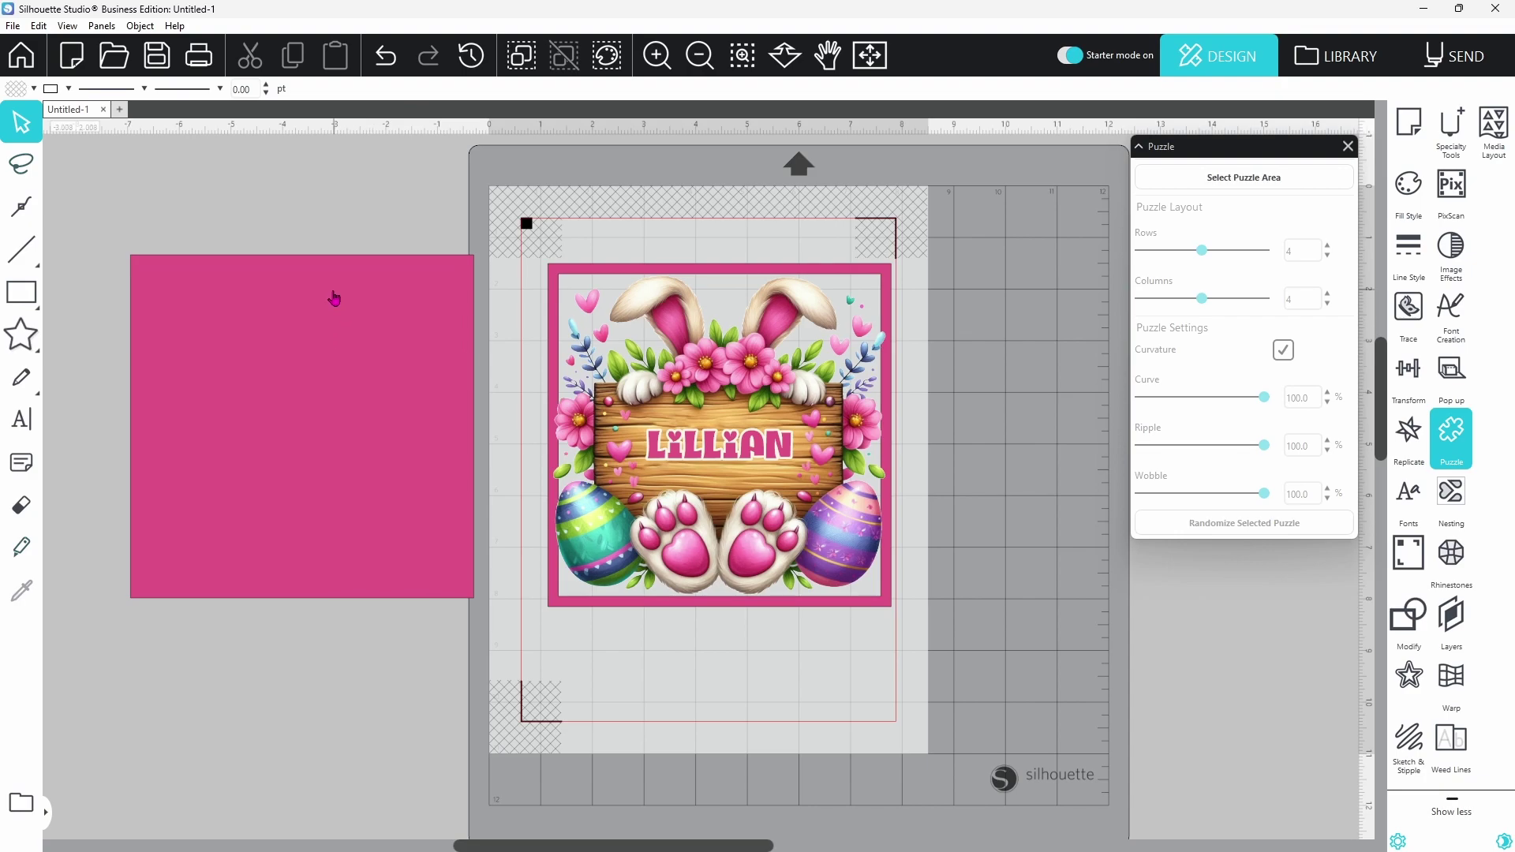
click(318, 423)
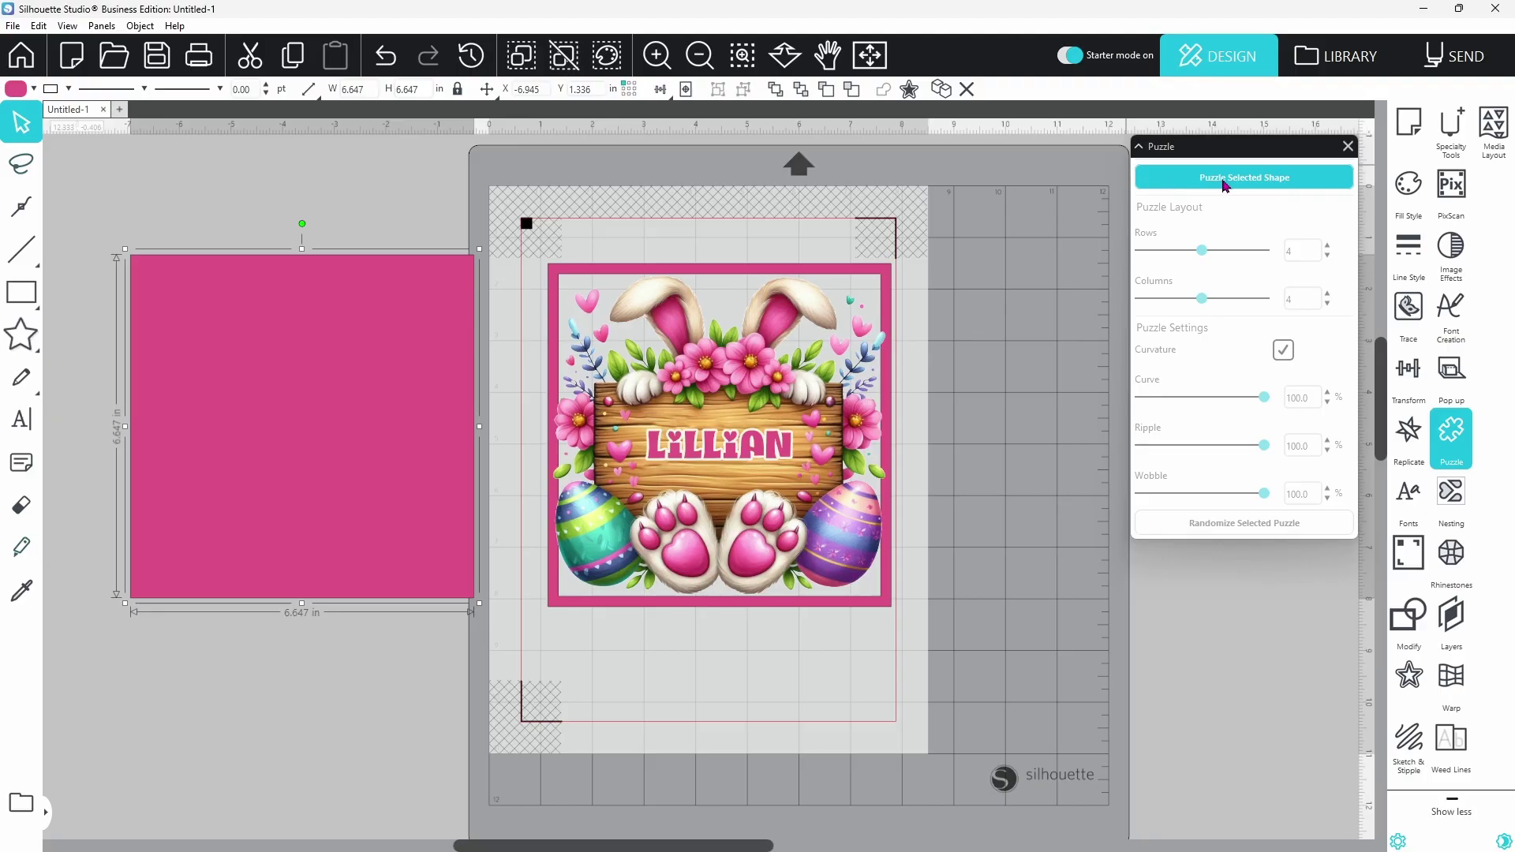
Cut the pink square into a 4x4 jigsaw with Curve and Wobble set to 0.
click(1246, 180)
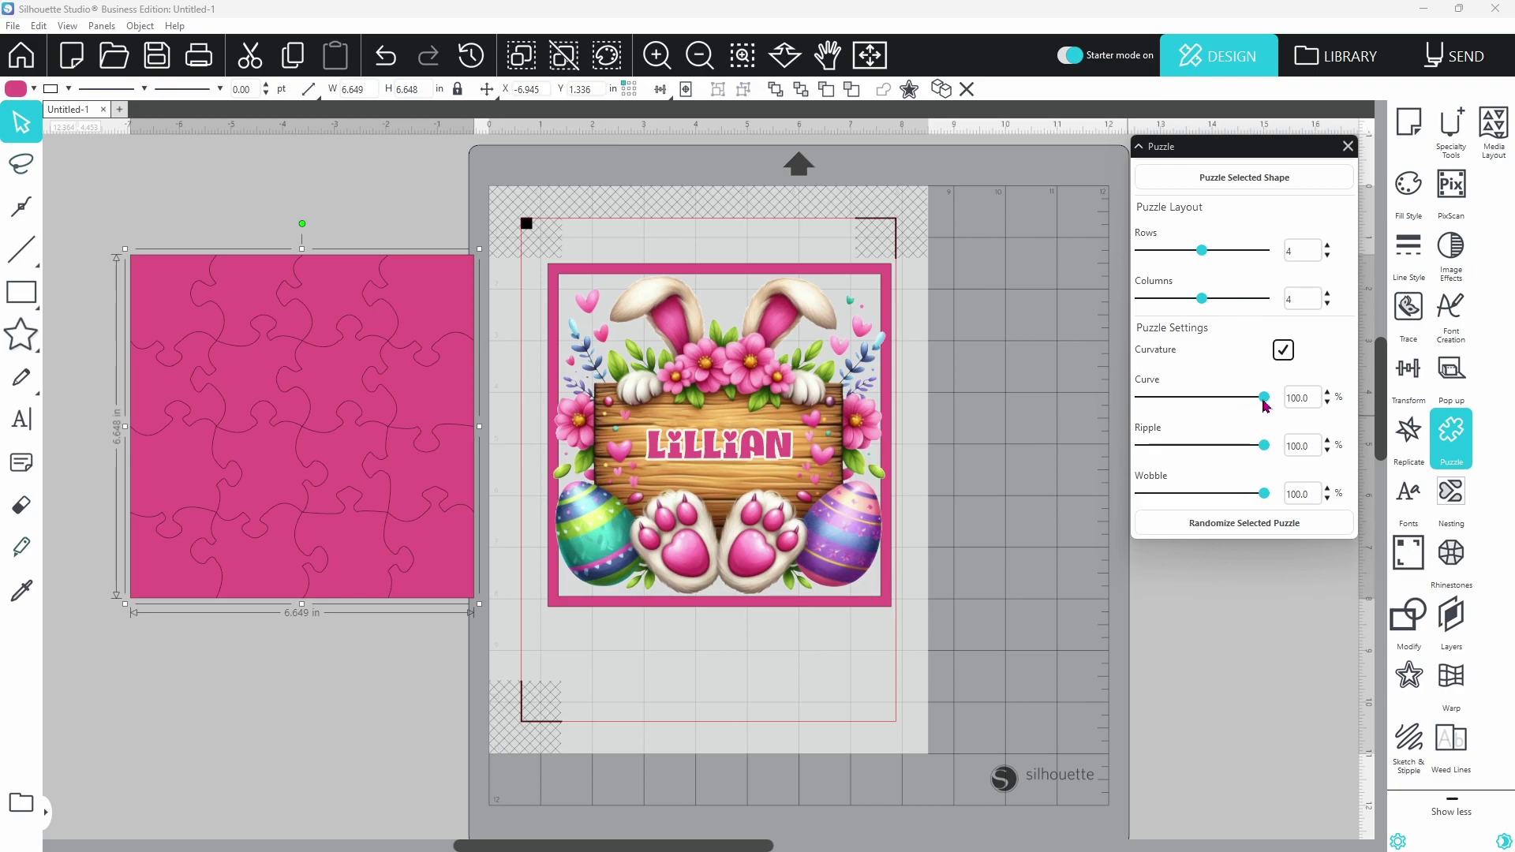
drag(1264, 403, 1136, 415)
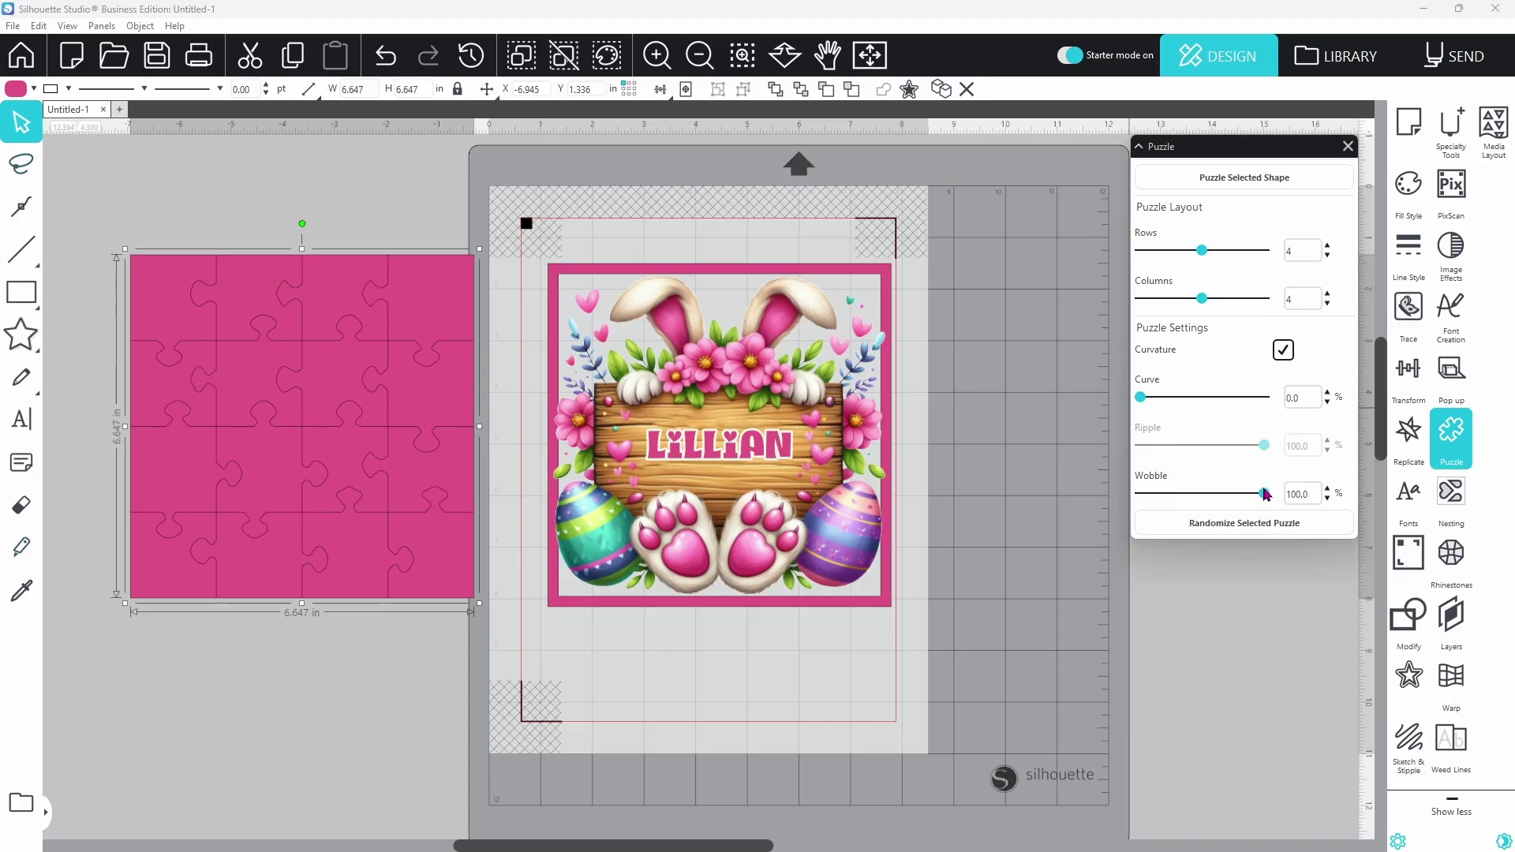
drag(1265, 493, 1144, 512)
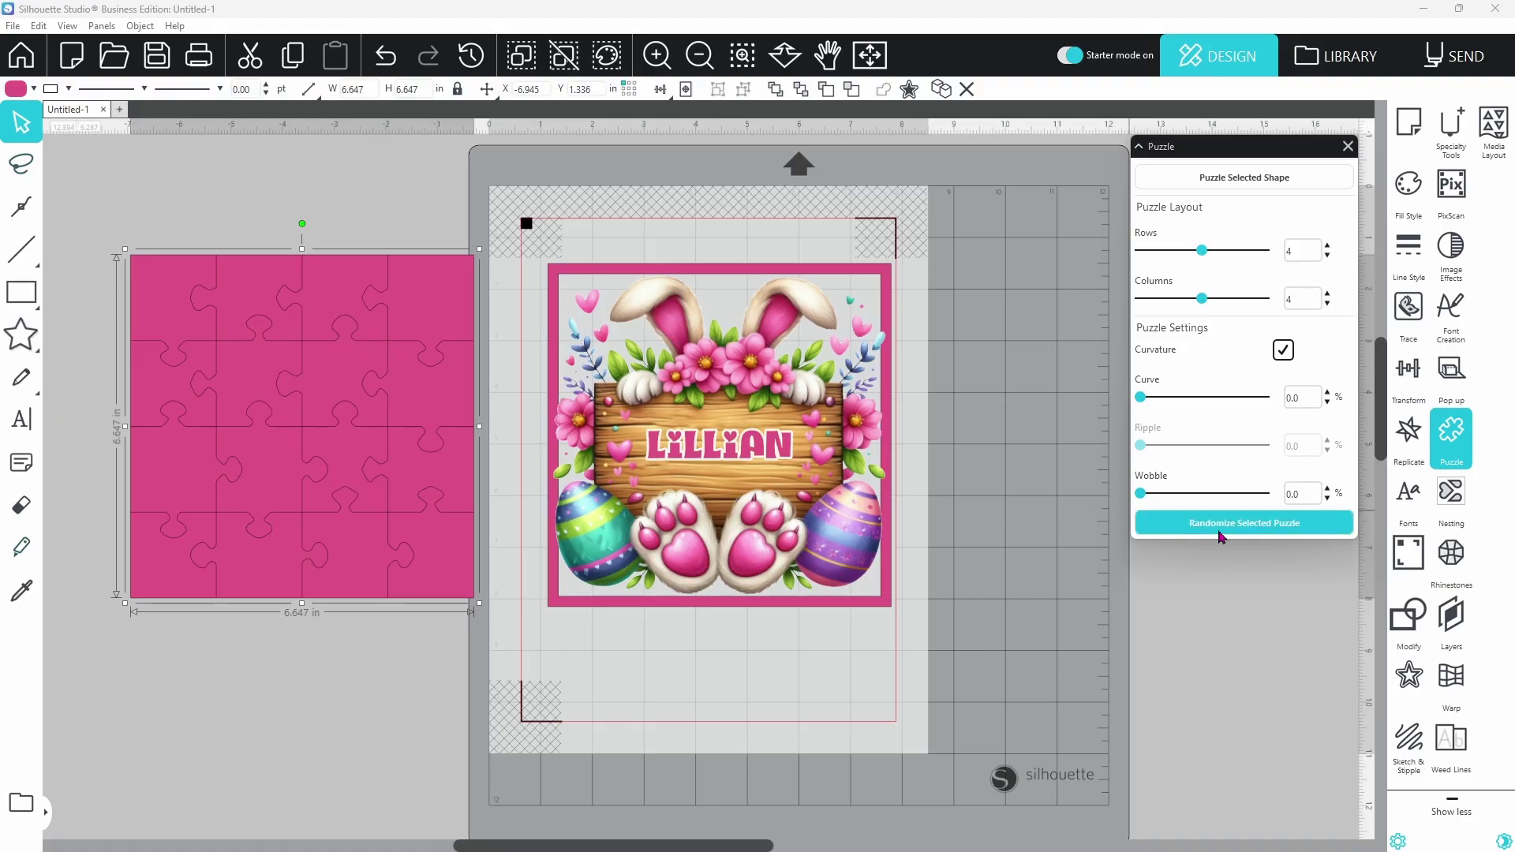
Randomize the puzzle tab layout several times, then move the puzzle slightly up and left.
click(1253, 539)
click(1268, 534)
click(1267, 533)
click(1268, 533)
click(1267, 530)
click(1268, 531)
click(1268, 530)
click(1269, 531)
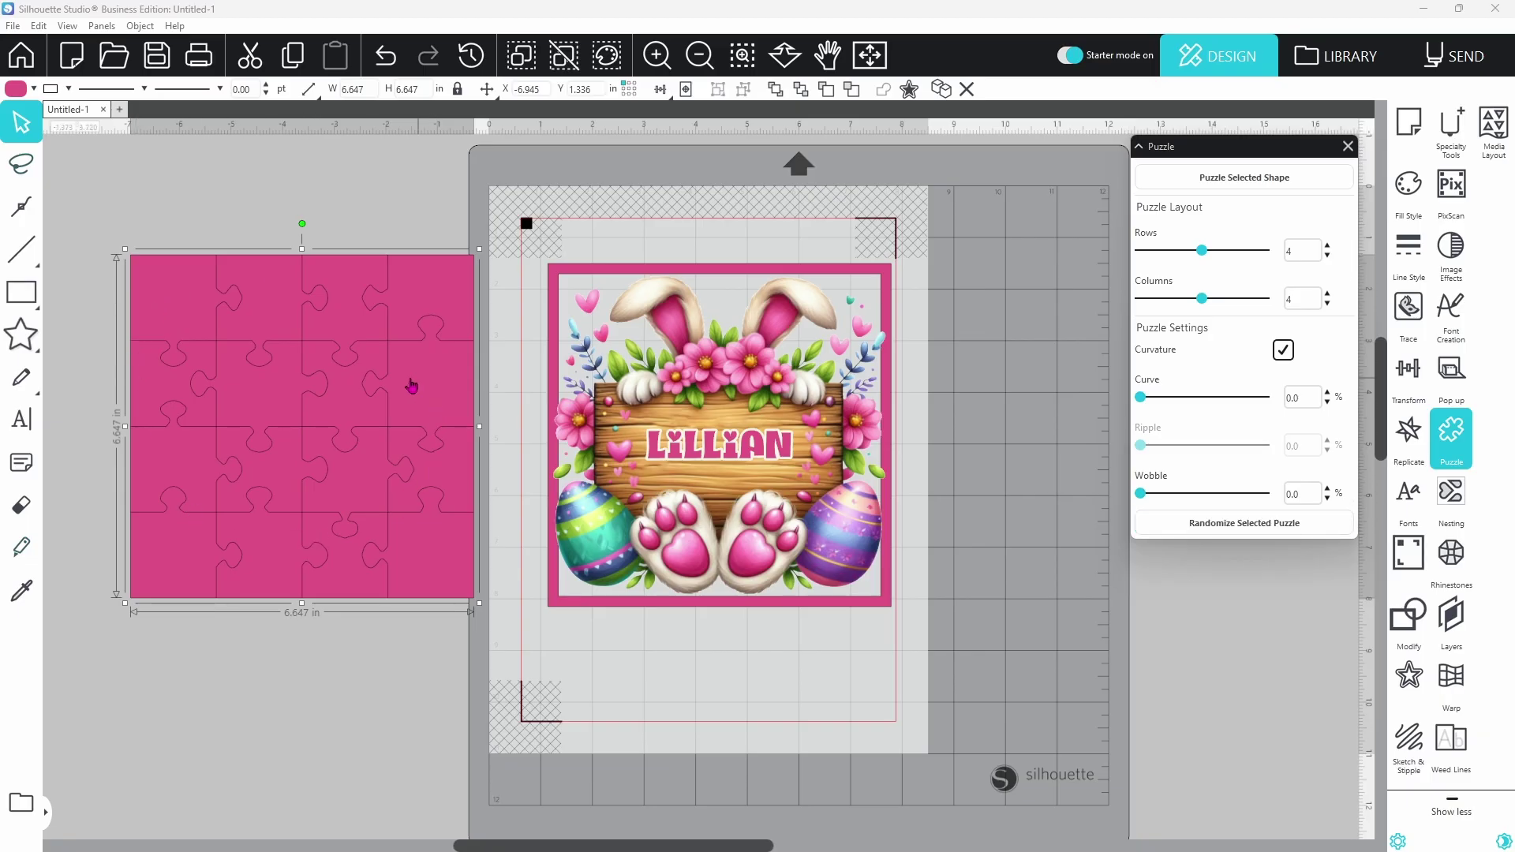
mouse_move(395, 416)
mouse_down()
mouse_move(474, 438)
mouse_move(375, 399)
mouse_up()
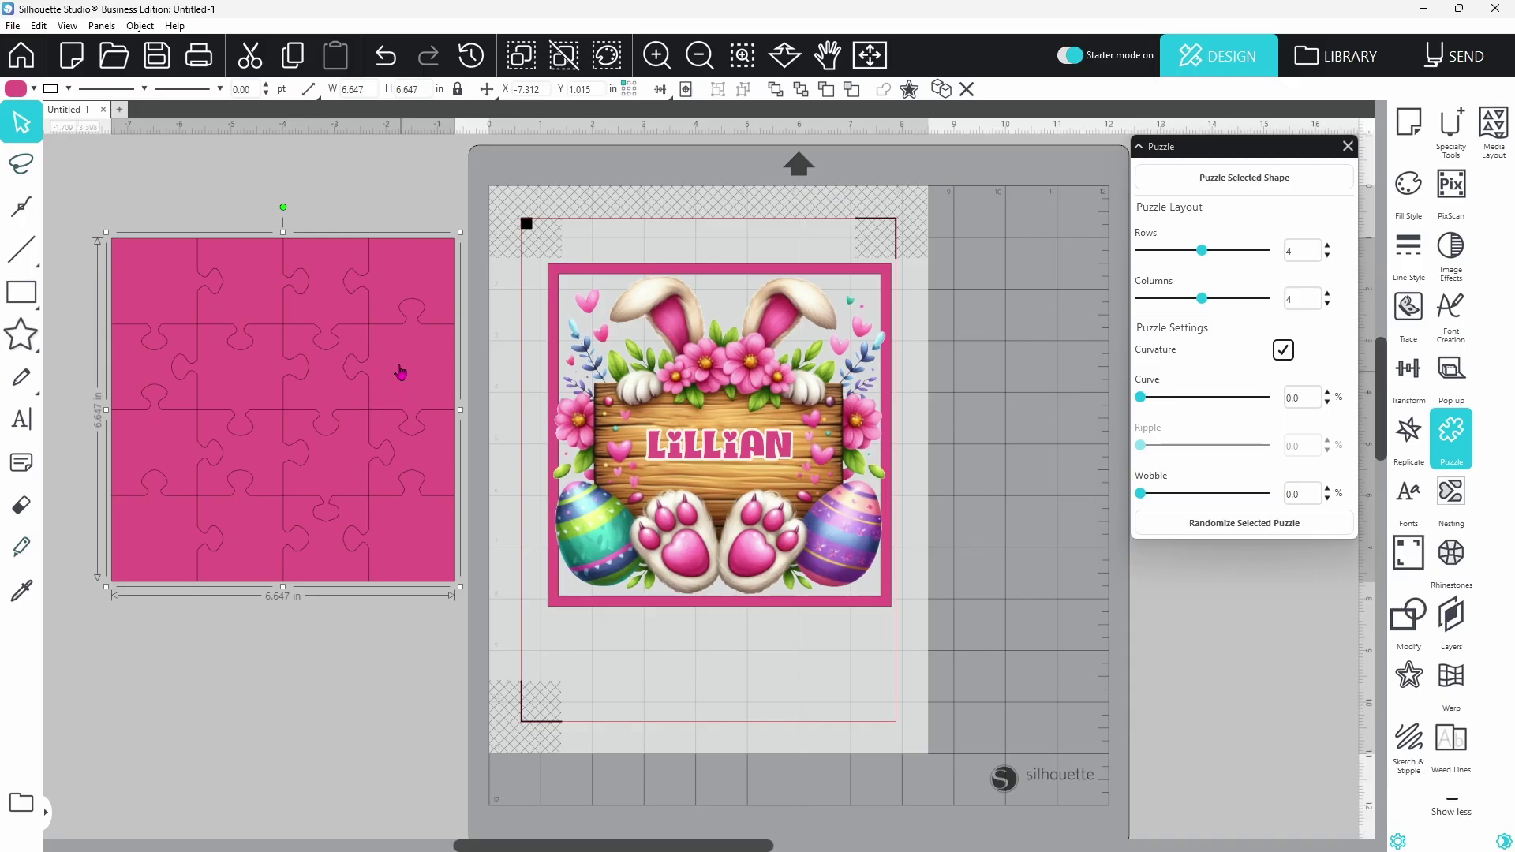
Set the puzzle's fill to none and align the bunny LILLIAN image beneath the jigsaw outline.
click(34, 89)
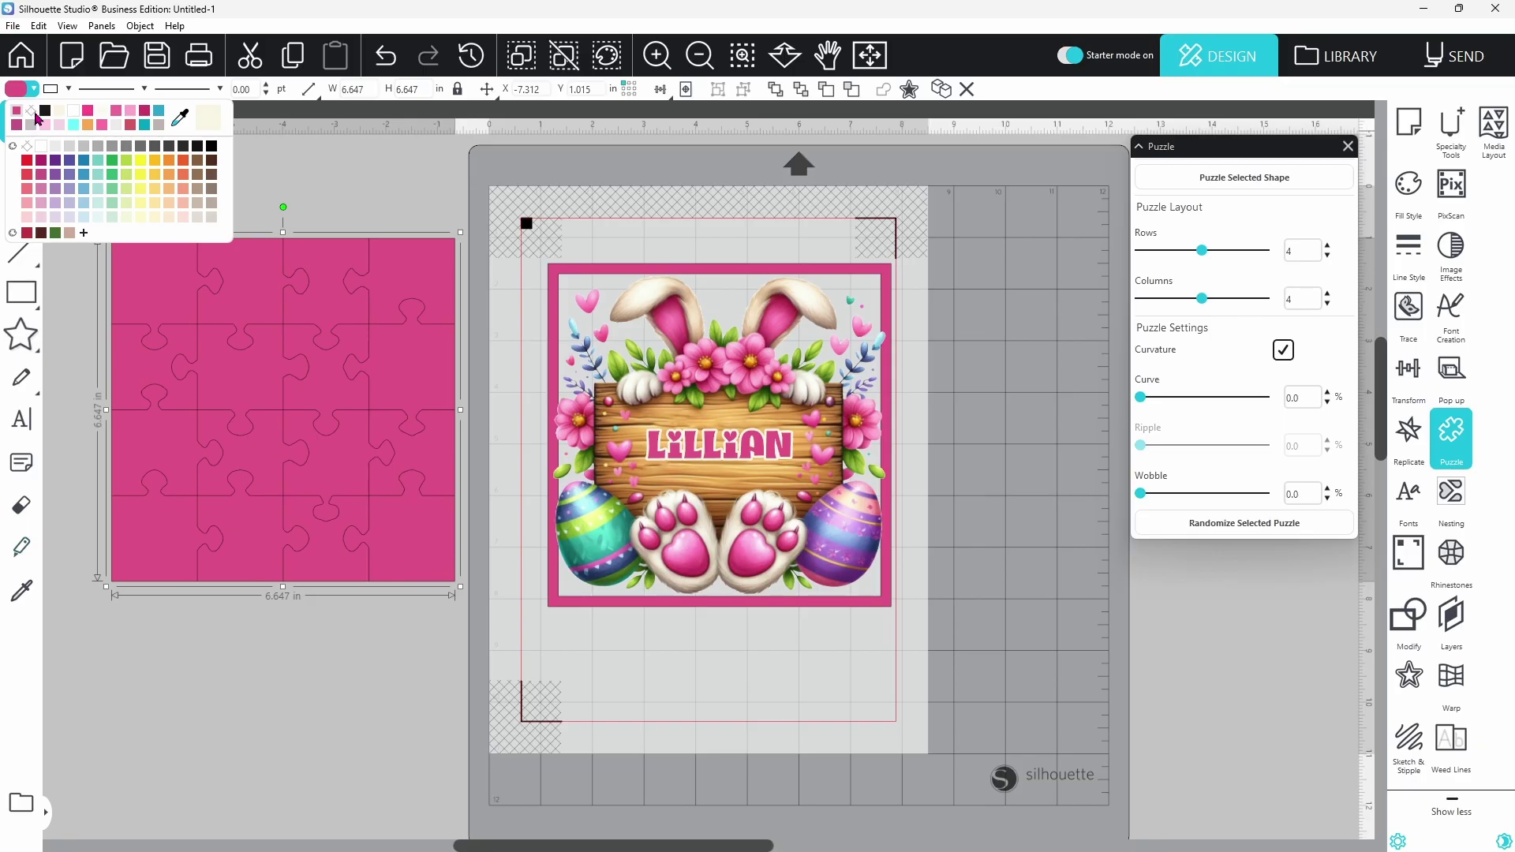
click(31, 115)
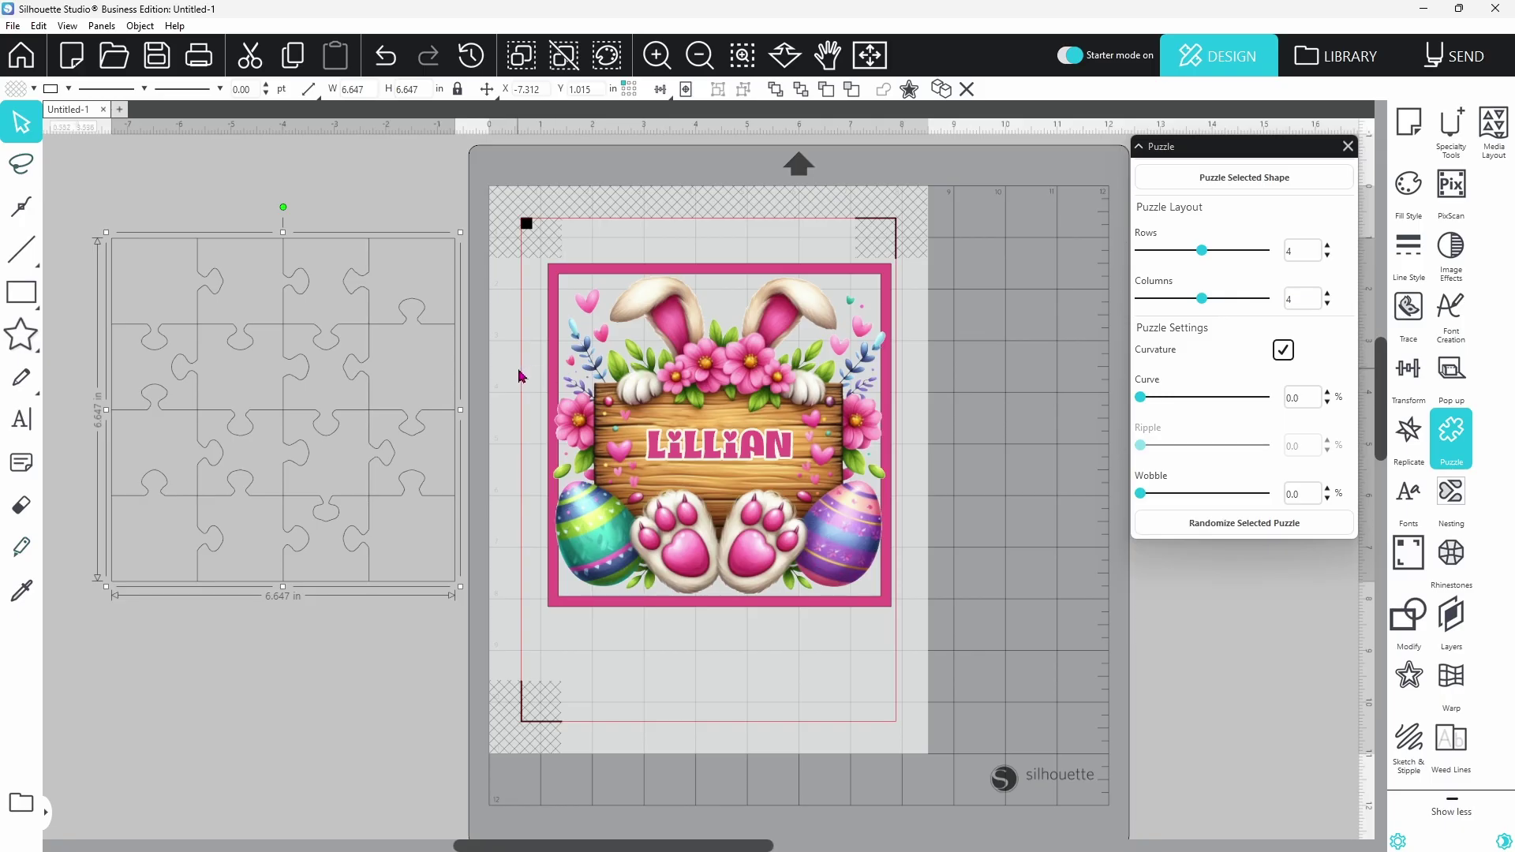
click(584, 367)
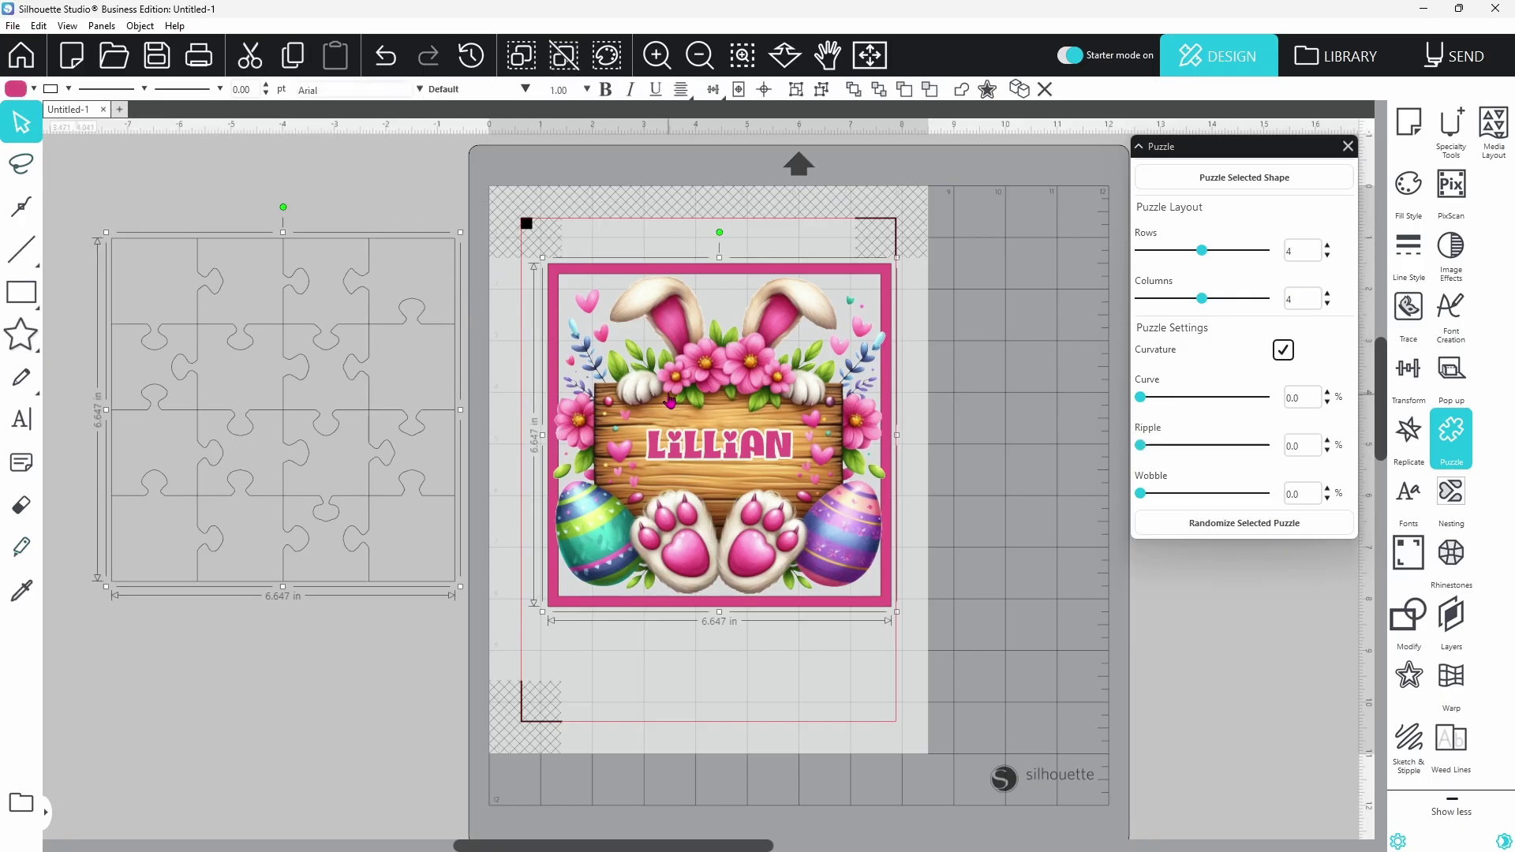
click(764, 89)
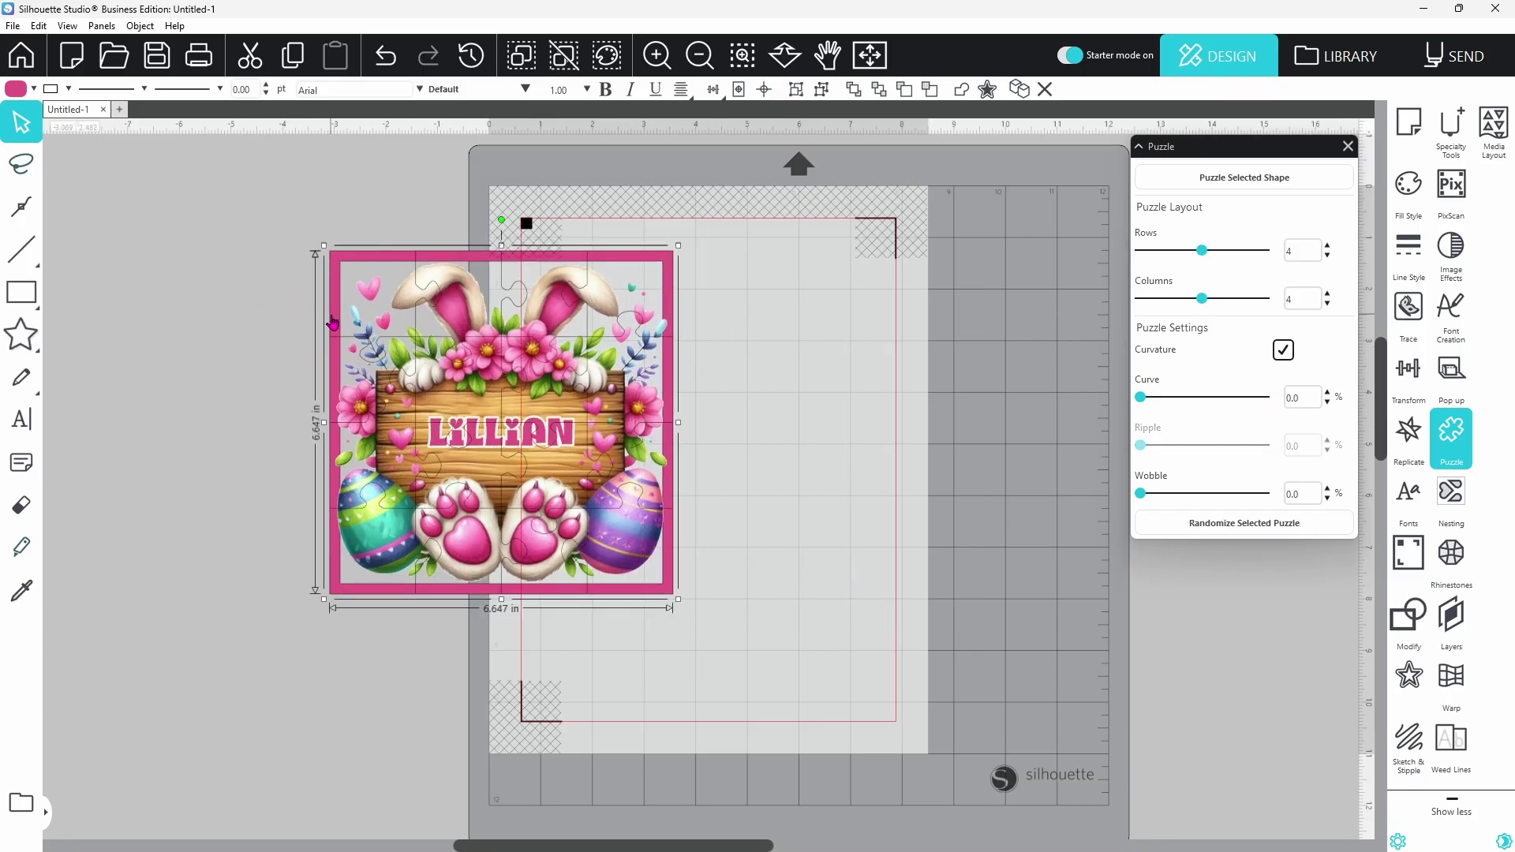
drag(483, 439, 692, 458)
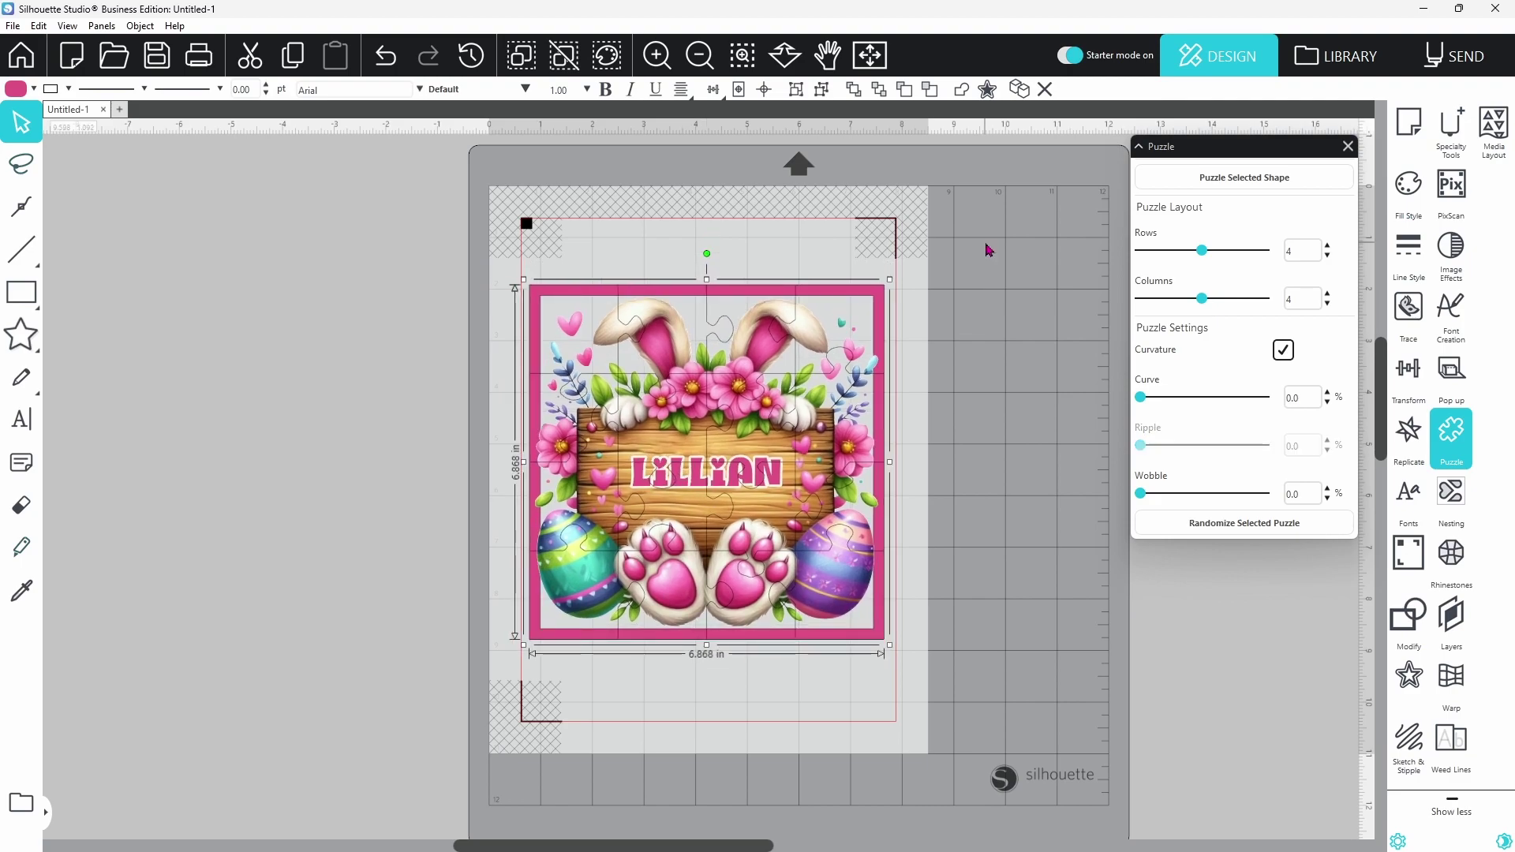
In the Send panel, set the bunny image's lines to Ignore and keep the jigsaw lines set to cut.
click(1464, 60)
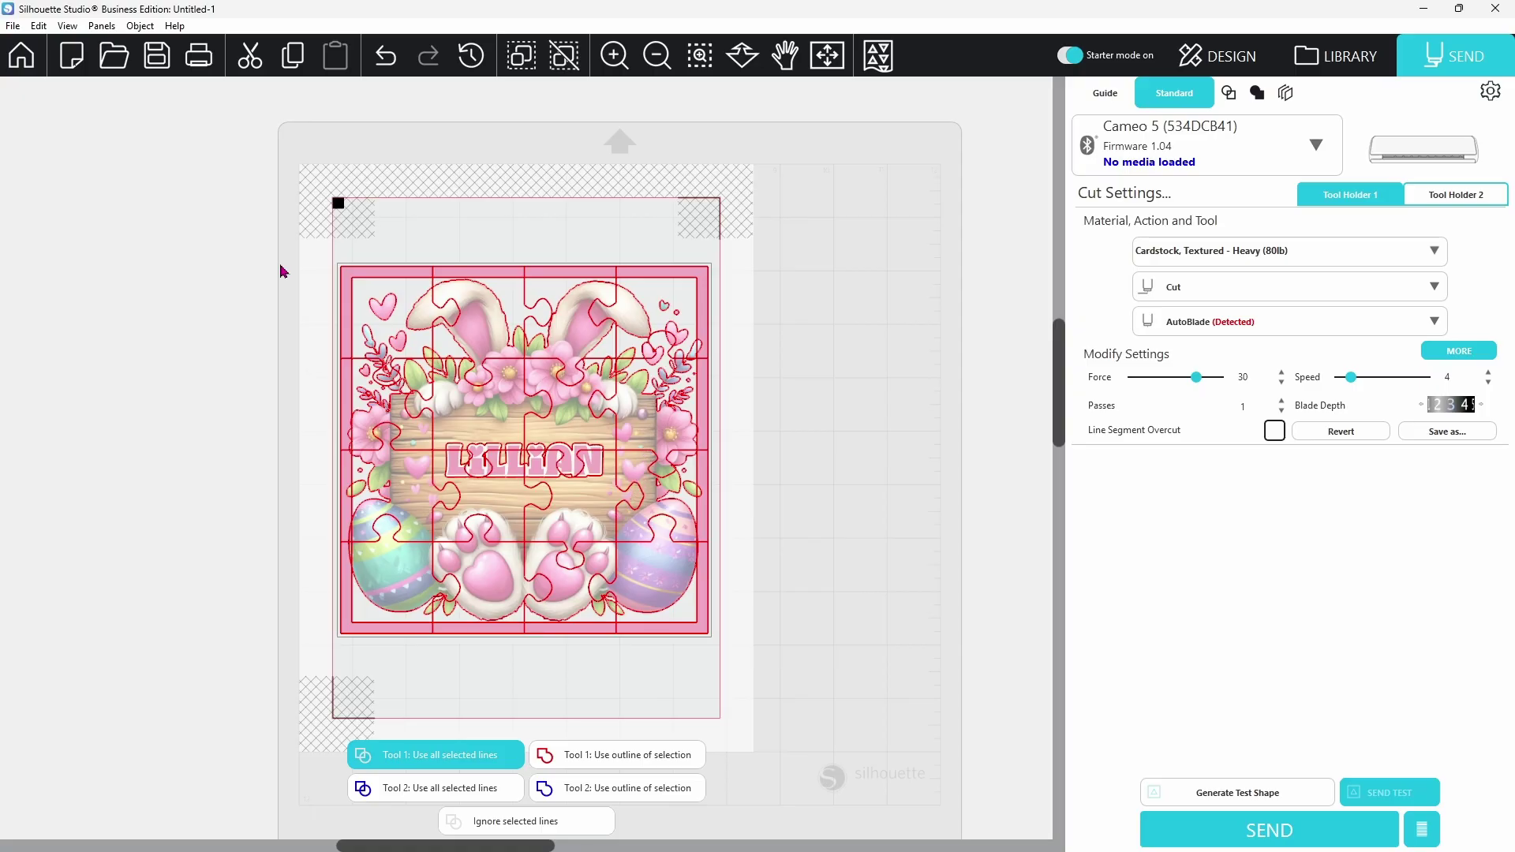
drag(281, 265, 580, 434)
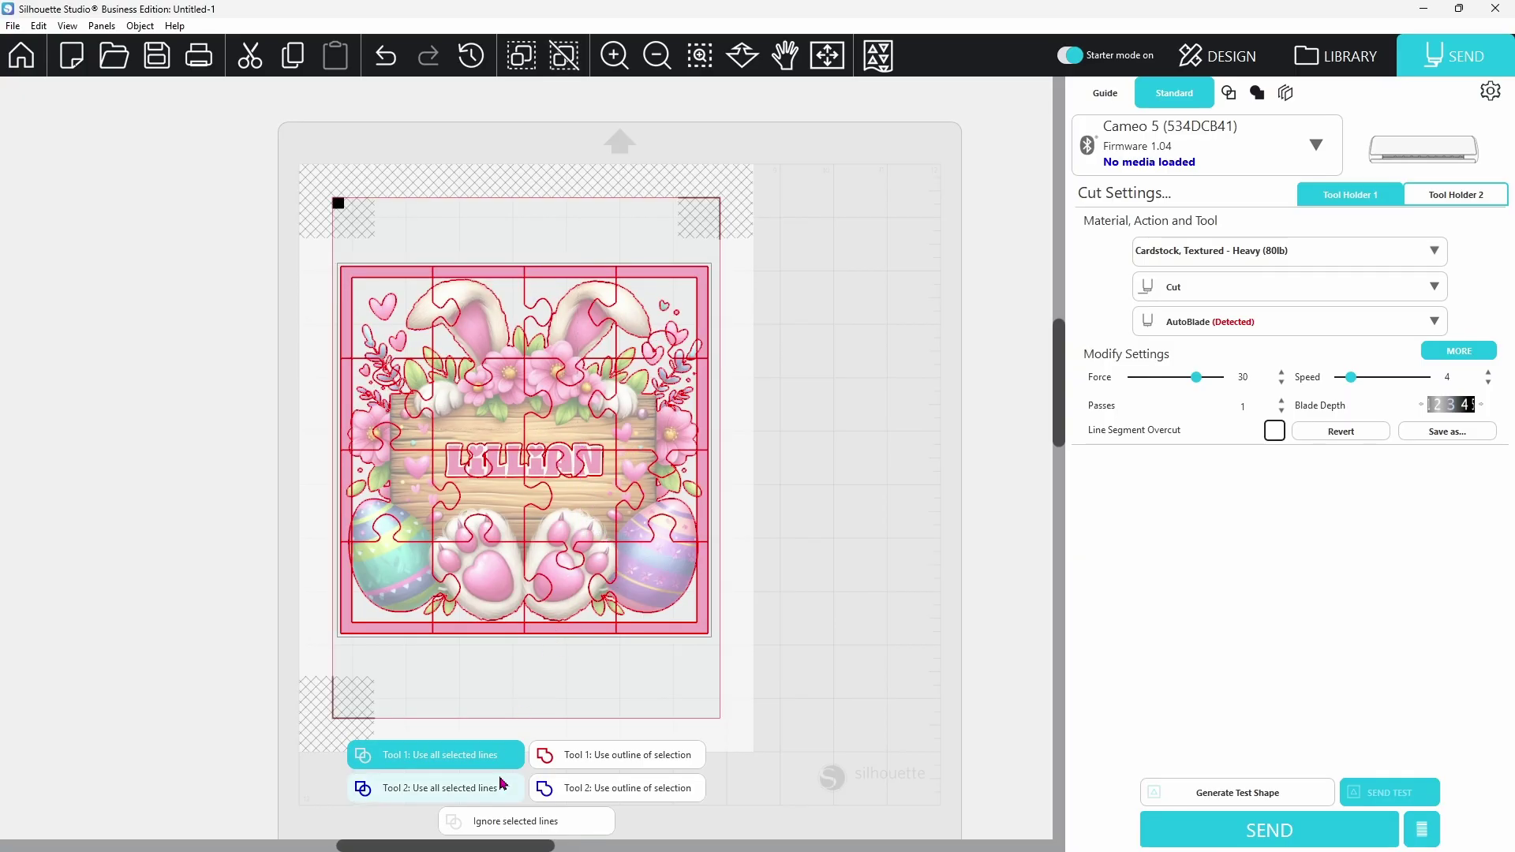
click(528, 826)
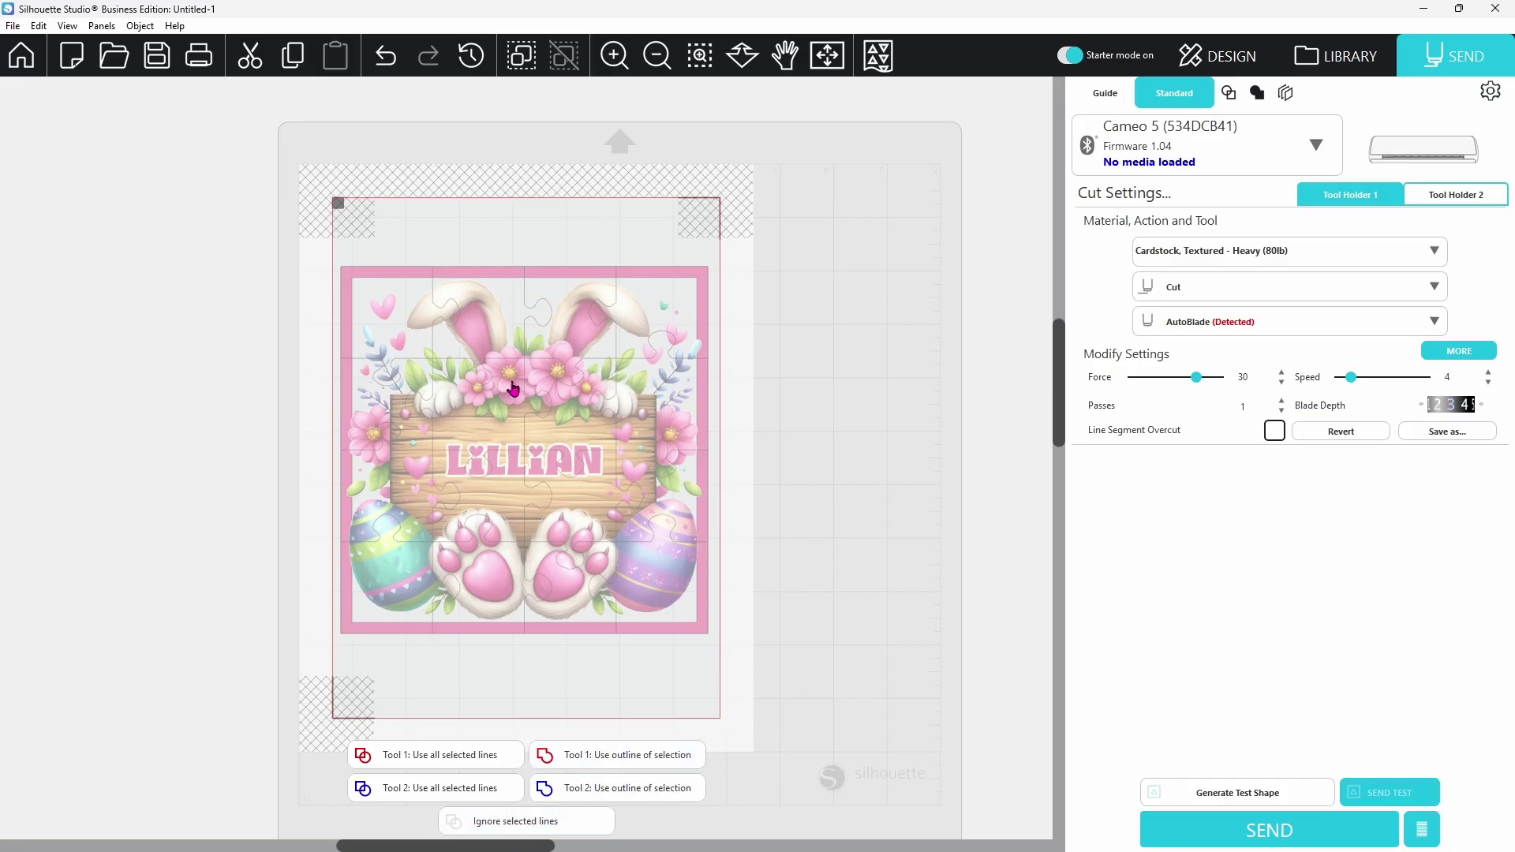
click(671, 638)
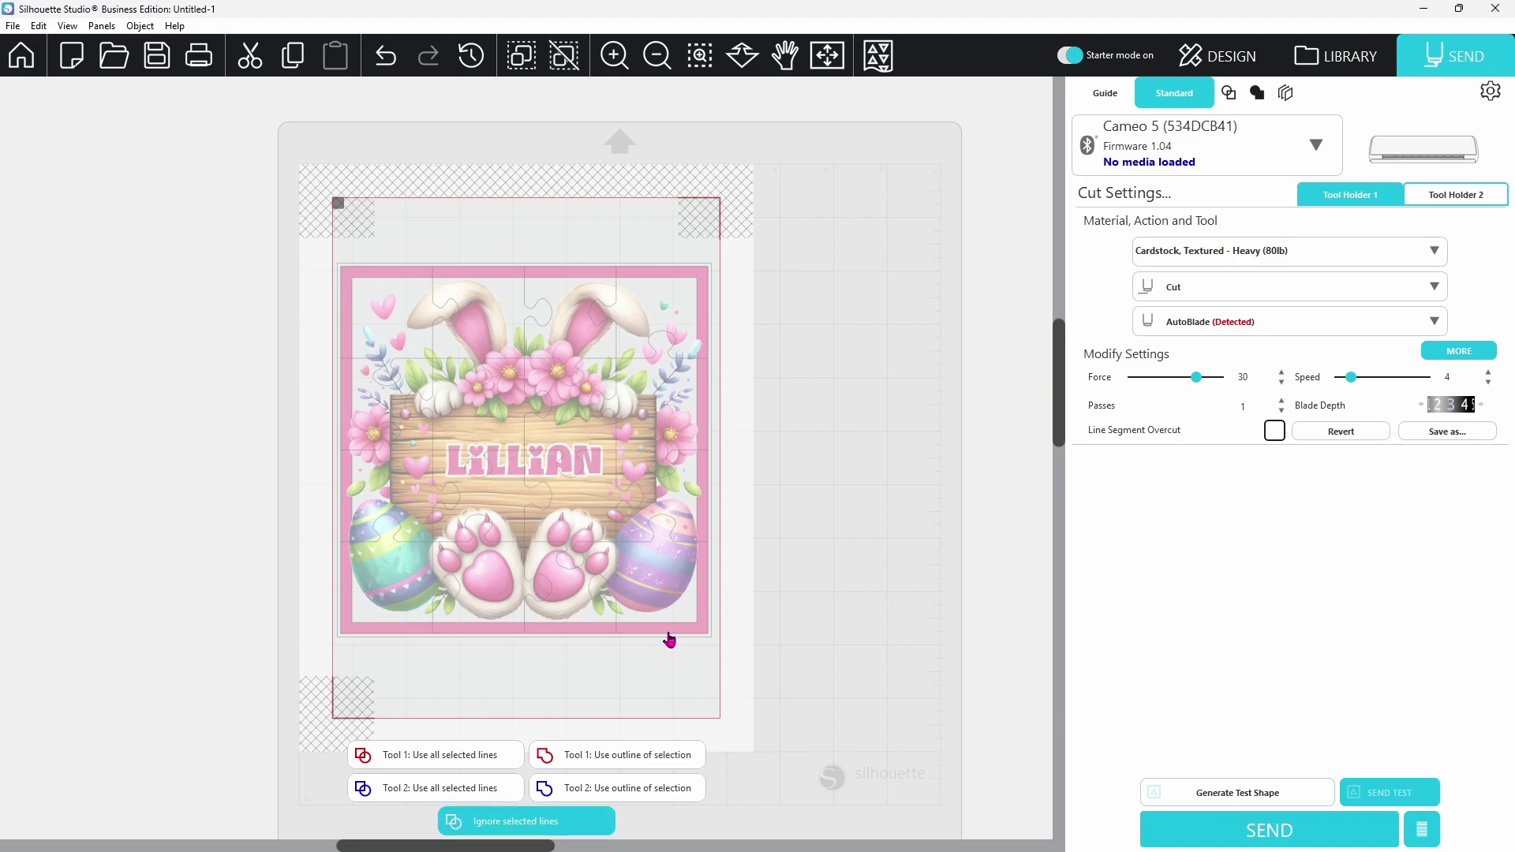
click(463, 763)
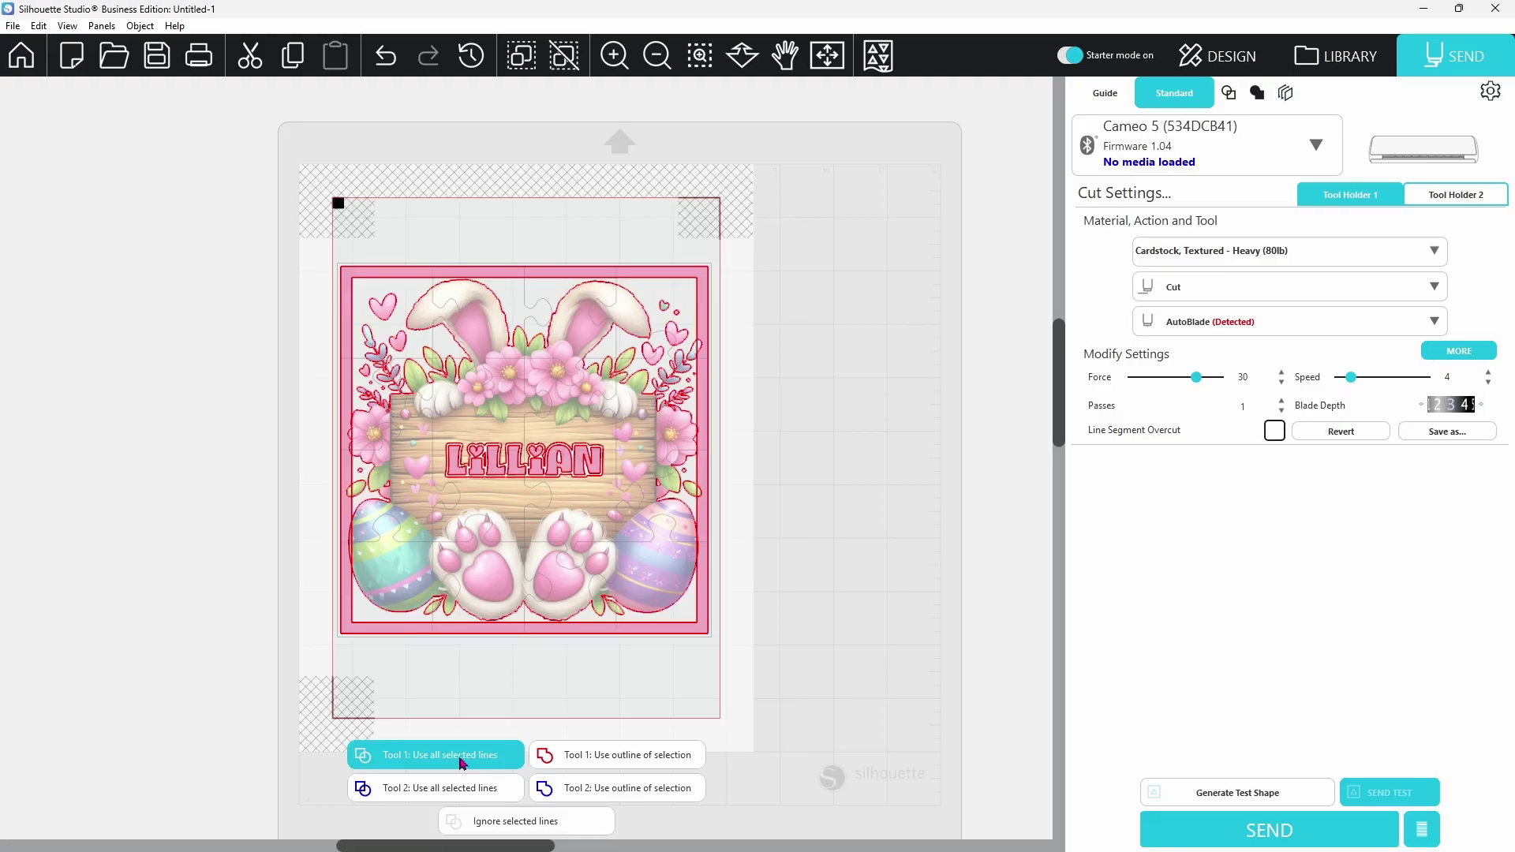
click(484, 823)
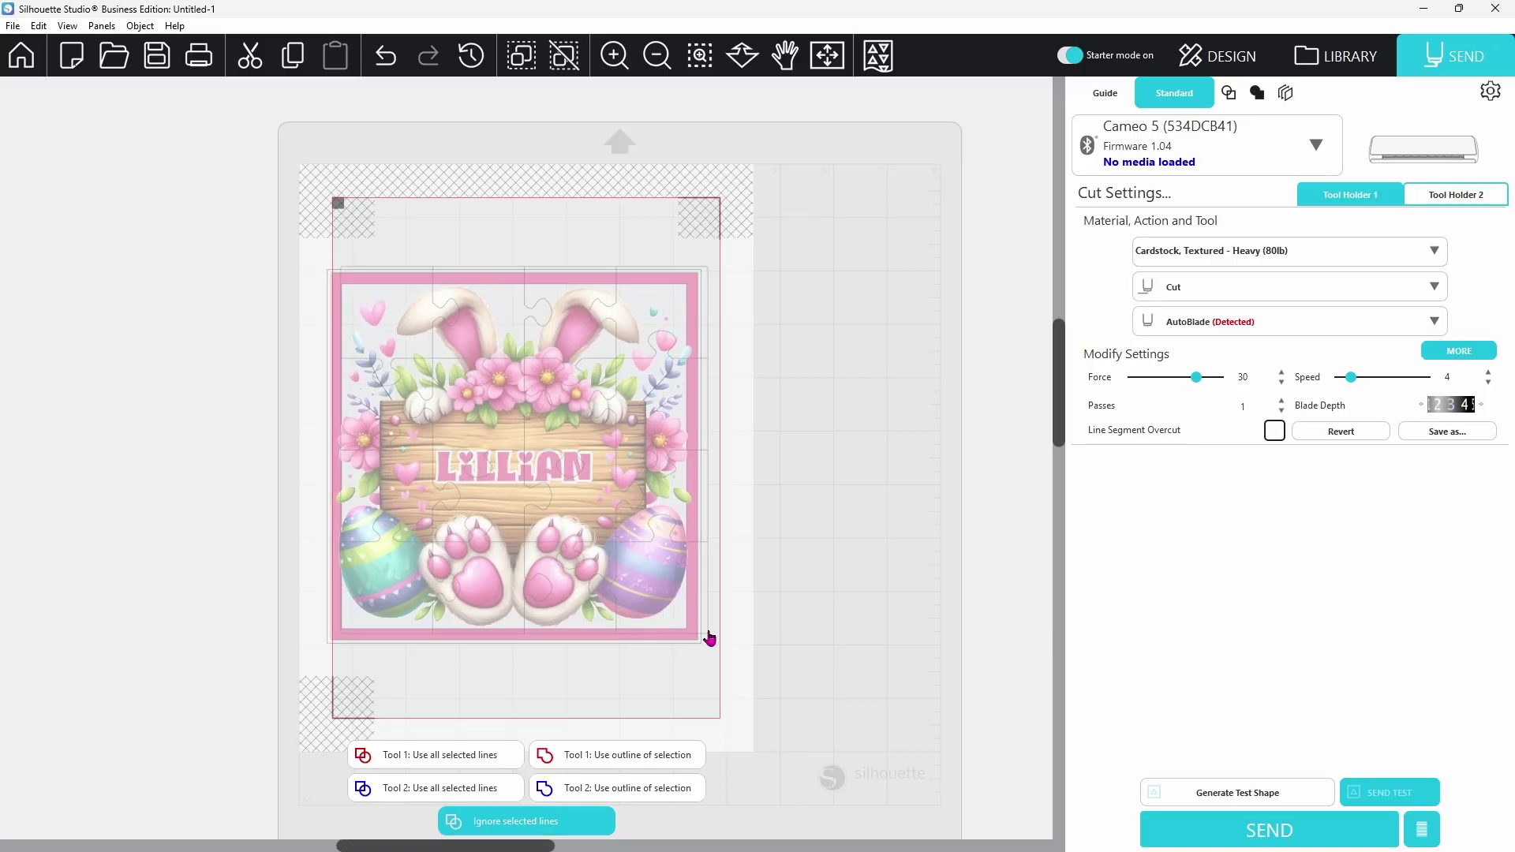
click(440, 756)
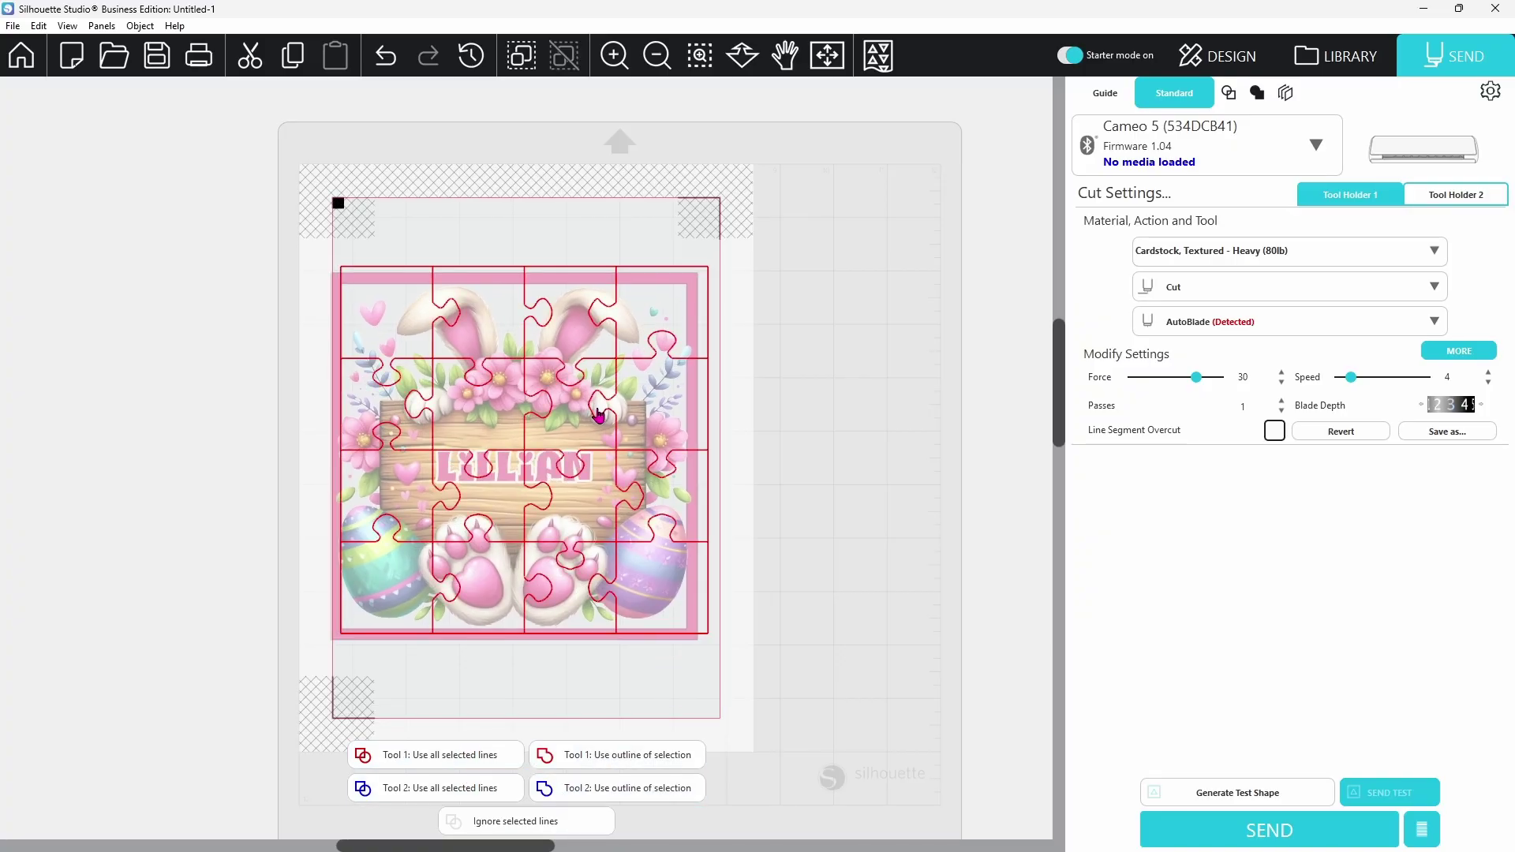
Select the whole design in Design view, apply Center to Page, then return to Send.
click(1227, 71)
key(ctrl+a)
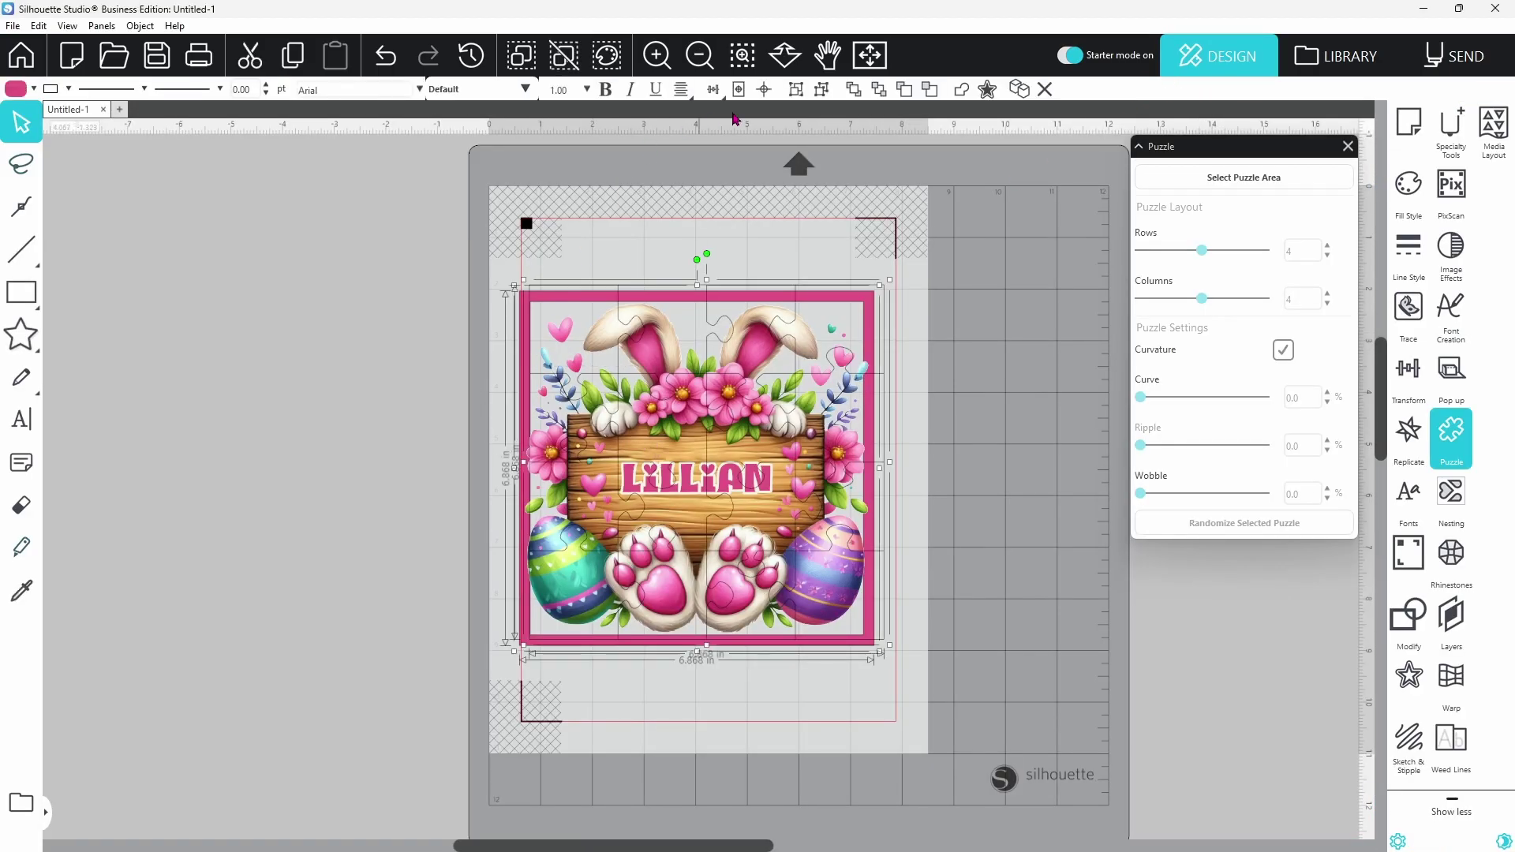
click(739, 90)
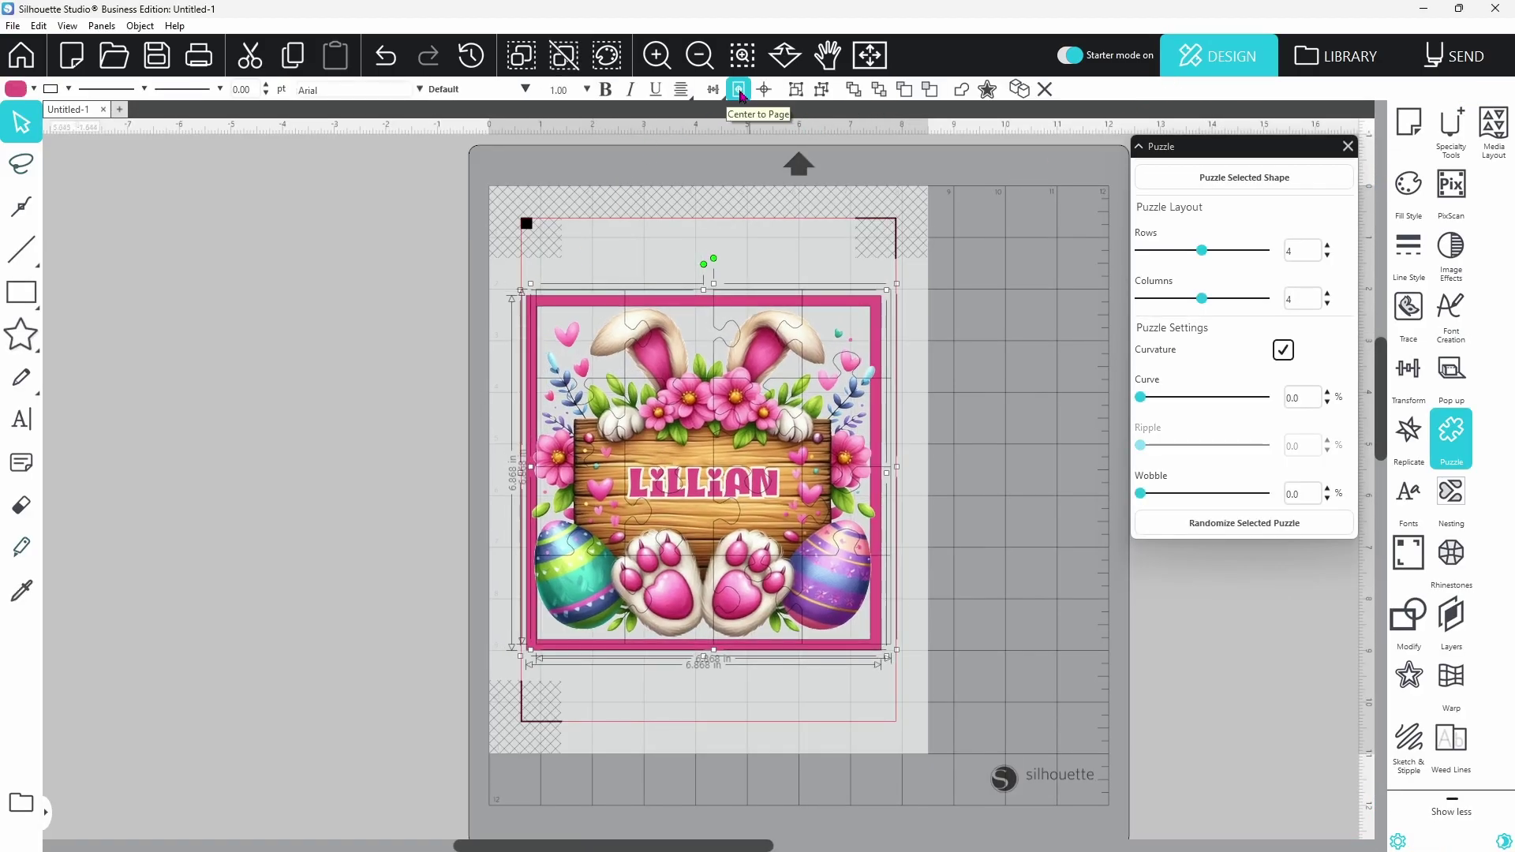
click(1454, 55)
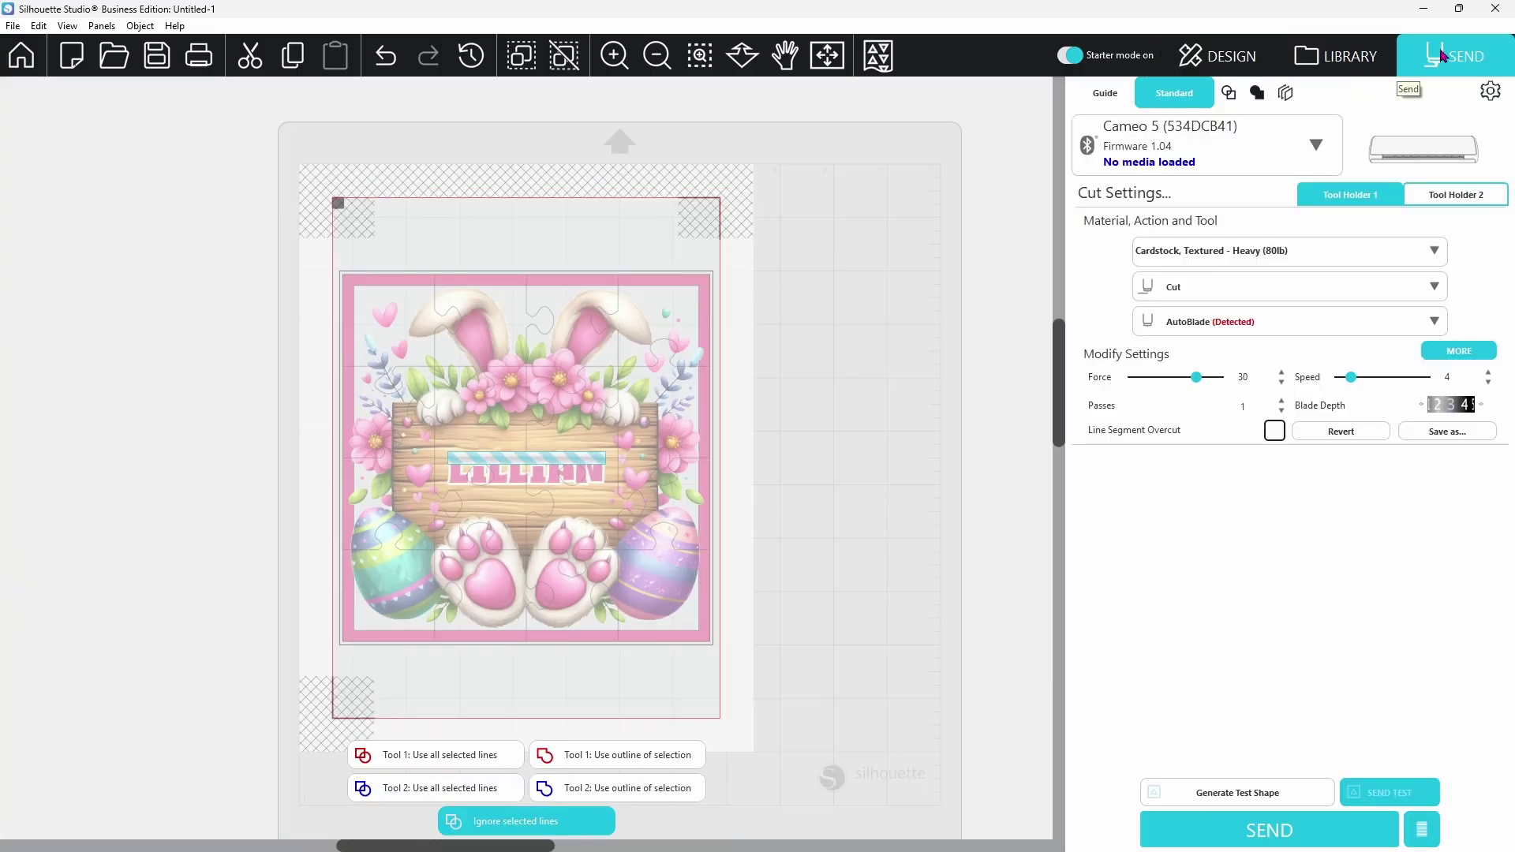
click(828, 452)
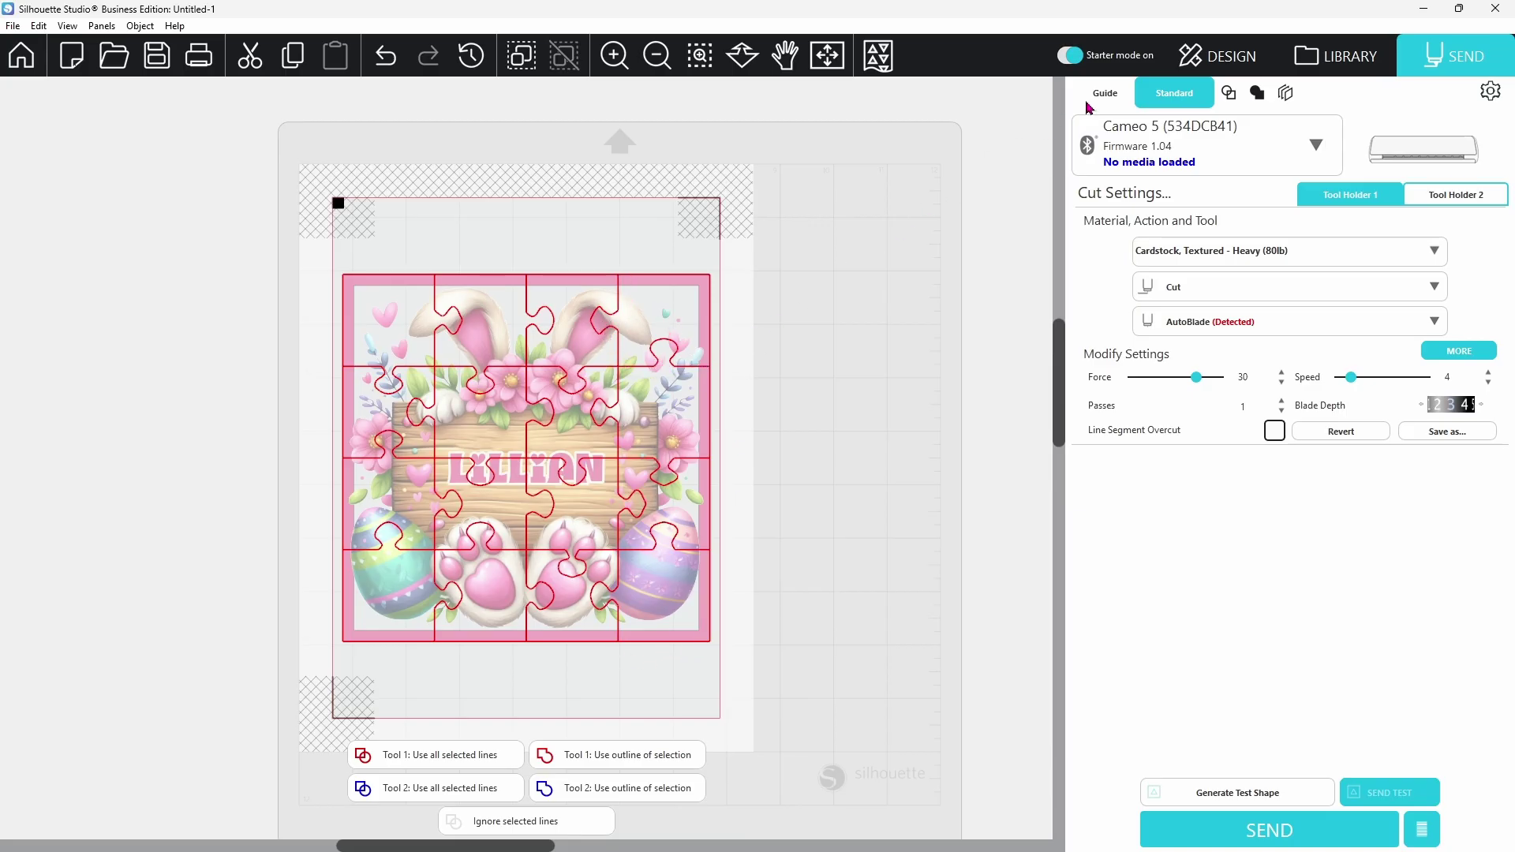
From the Design workspace, open Print Preview for the framed bunny LILLIAN sign with registration marks.
click(1219, 56)
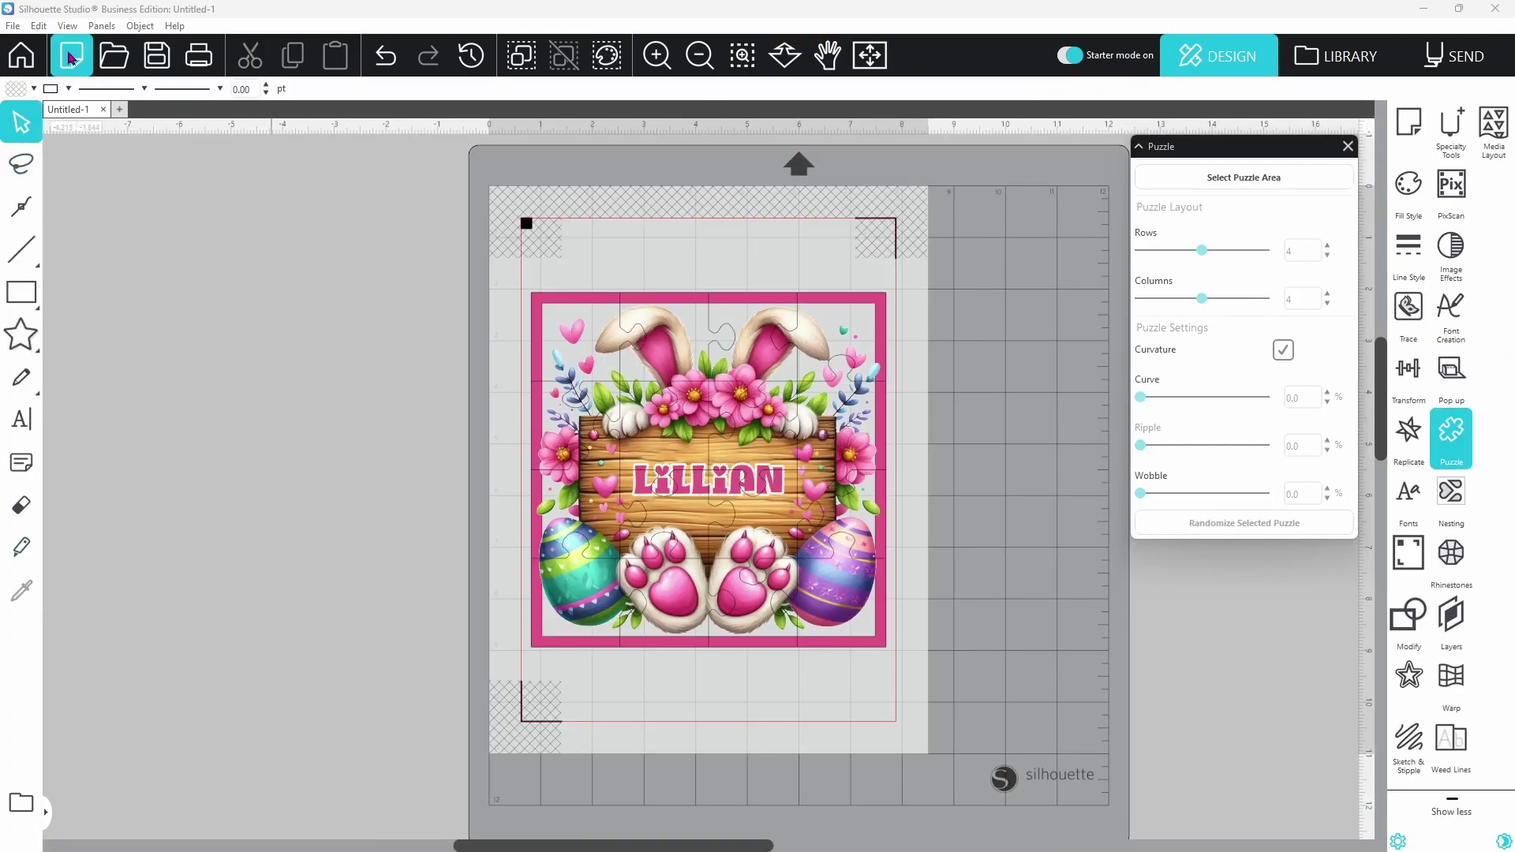
click(13, 26)
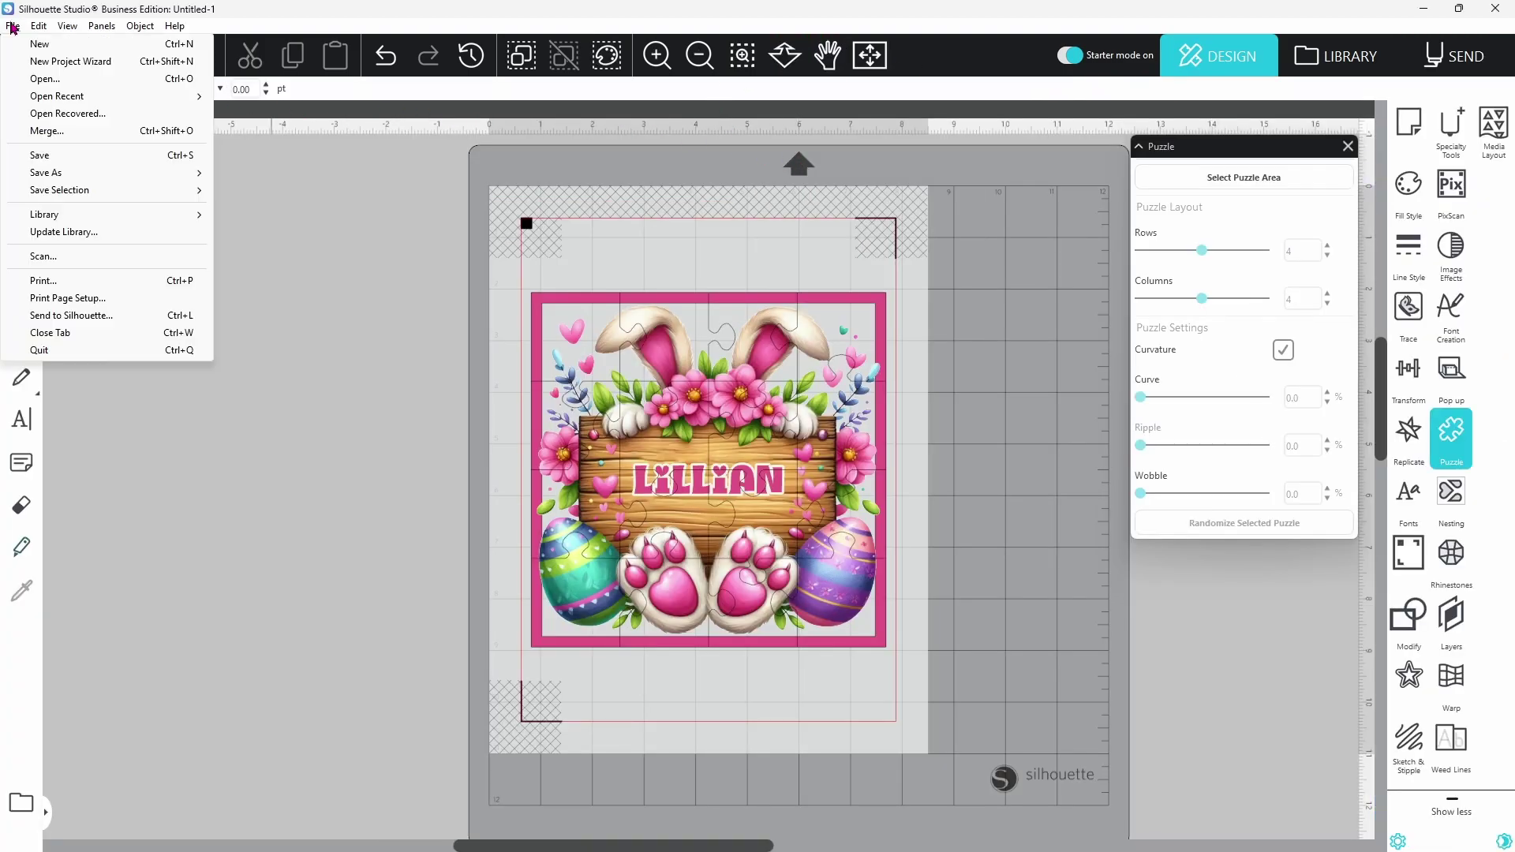
click(44, 283)
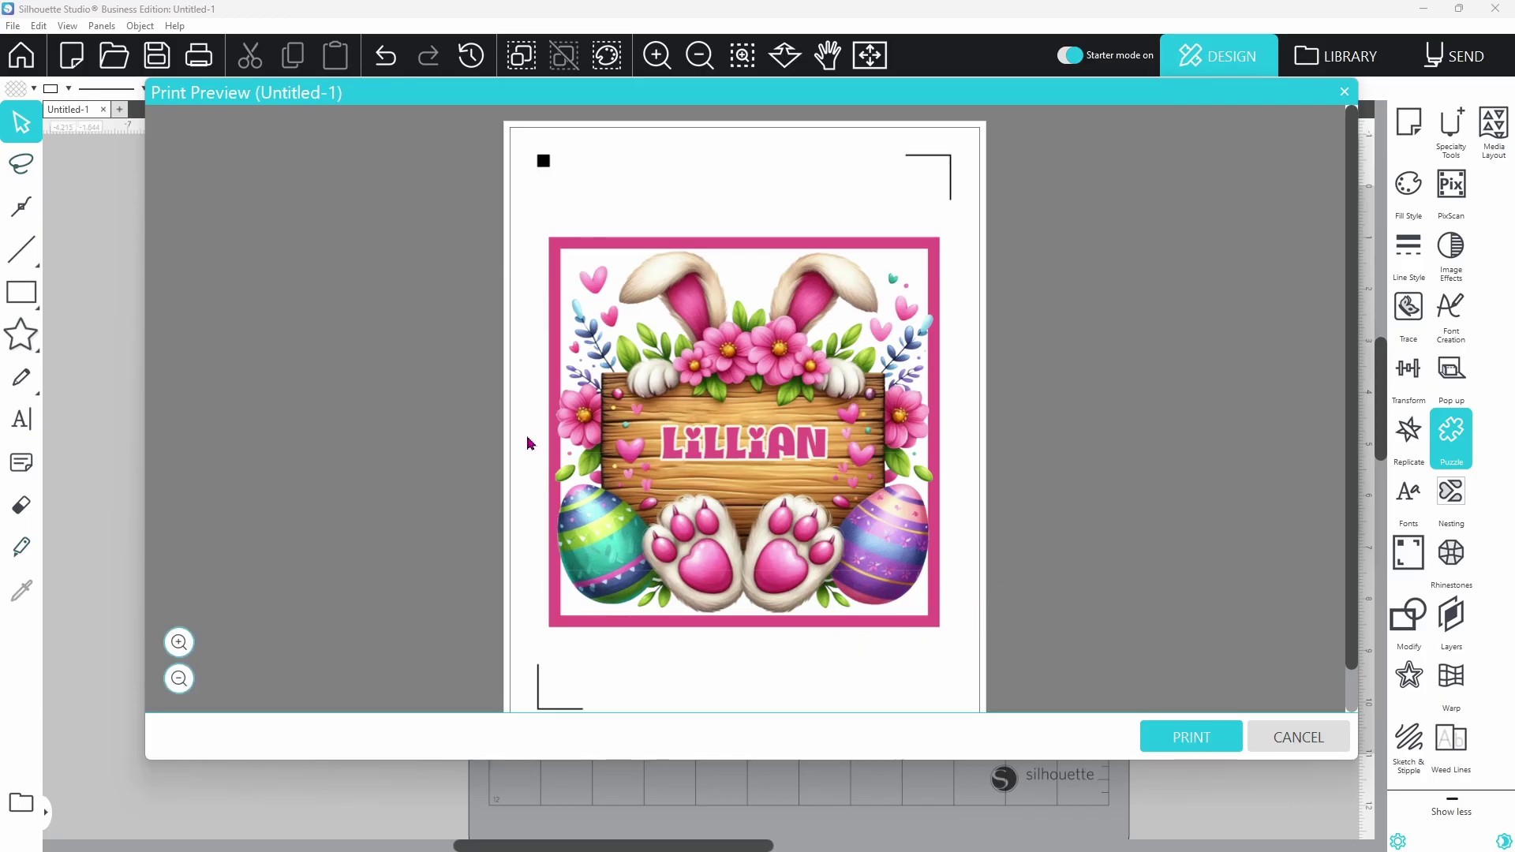